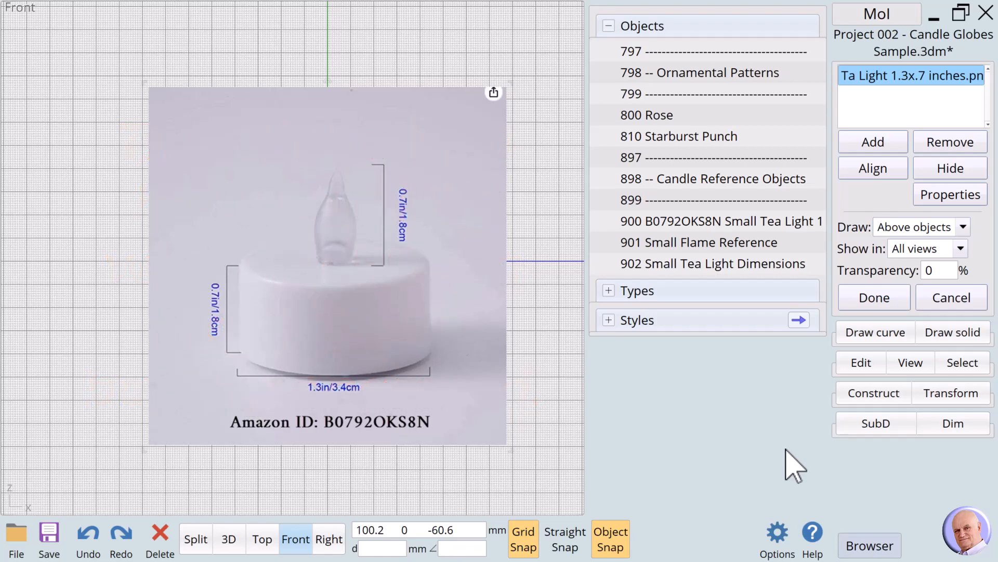
Step: Hide the tea light background image and show the 900 small tea light, 901 Small Flame Reference and 902 Small Tea Light Dimensions objects
{"action": "left_click", "coordinate": [962, 169]}
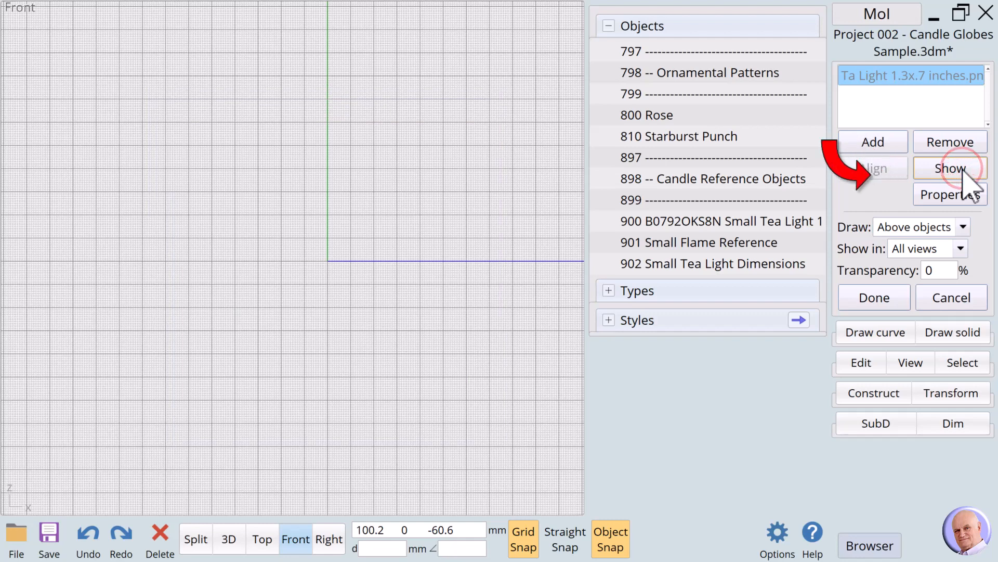
{"action": "left_click", "coordinate": [857, 301]}
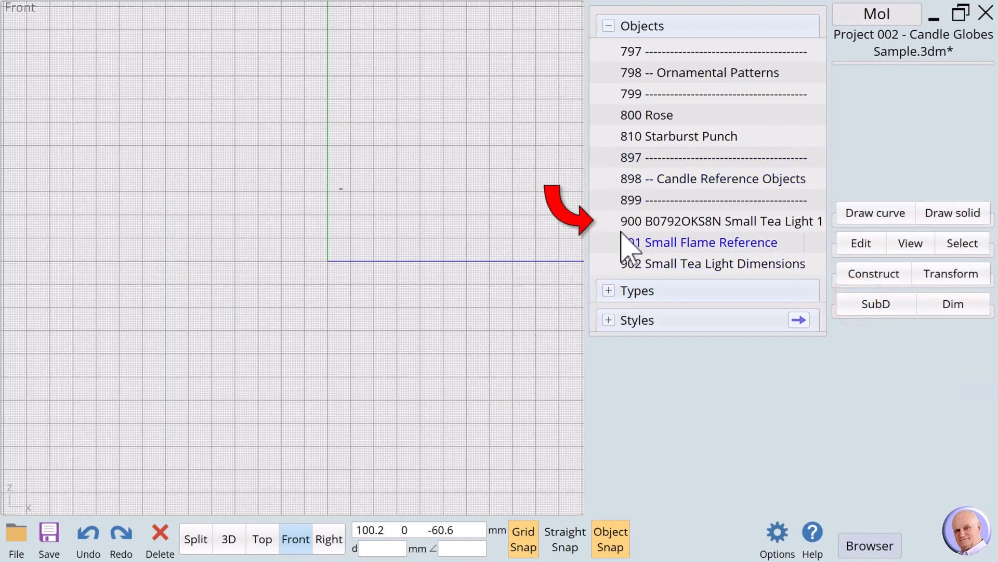
{"action": "left_click", "coordinate": [605, 221]}
{"action": "left_click", "coordinate": [605, 243]}
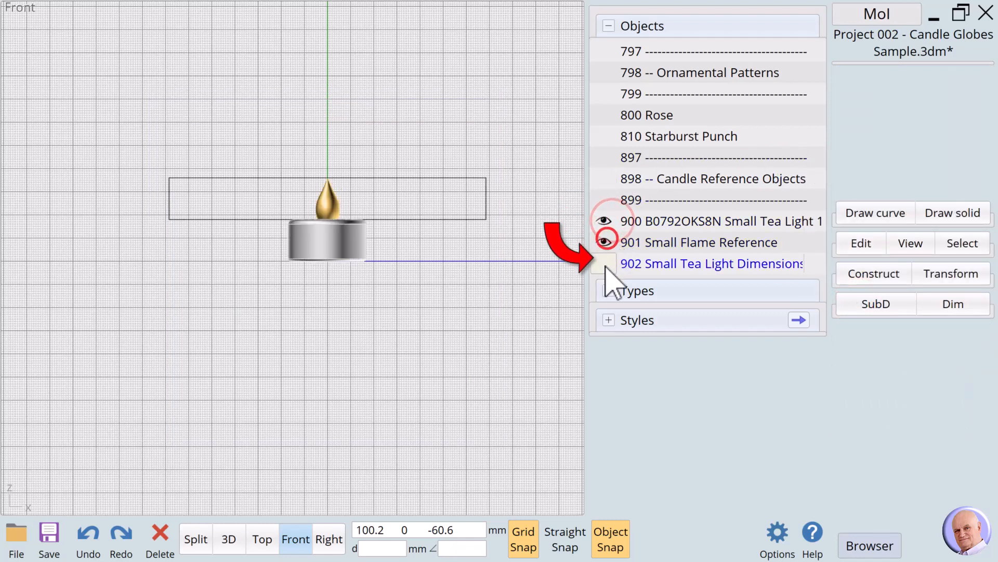
{"action": "left_click", "coordinate": [605, 264]}
{"action": "scroll", "coordinate": [344, 223], "scroll_direction": "up", "scroll_amount": 3}
{"action": "scroll", "coordinate": [344, 224], "scroll_direction": "up", "scroll_amount": 1}
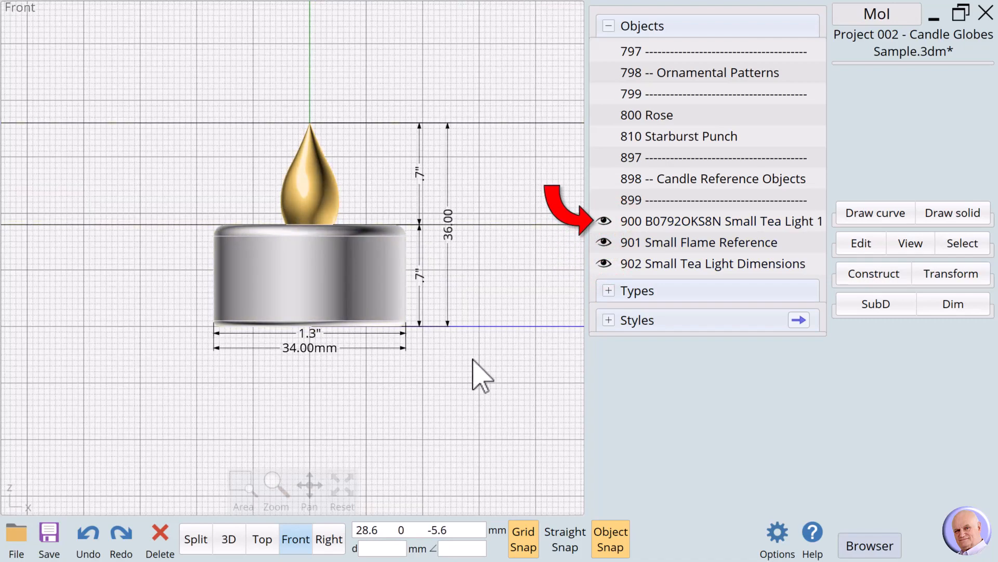
{"action": "scroll", "coordinate": [472, 359], "scroll_direction": "down", "scroll_amount": 1}
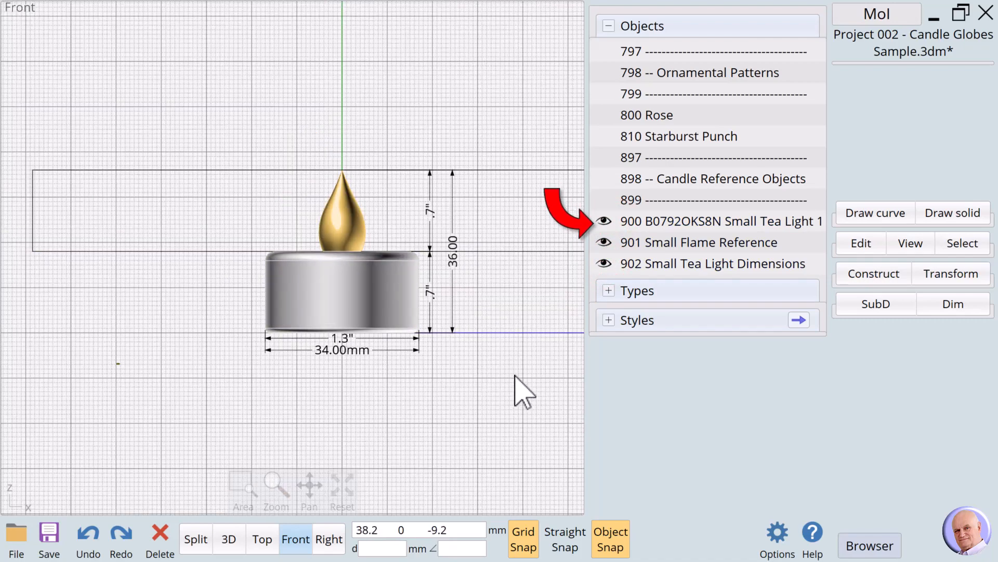
{"action": "left_click", "coordinate": [508, 253]}
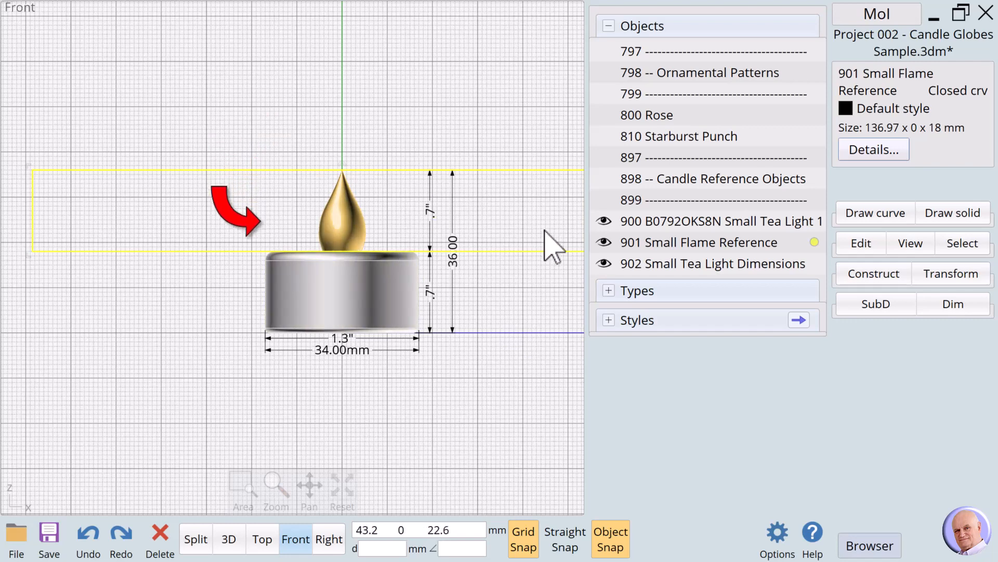
{"action": "left_click", "coordinate": [513, 321]}
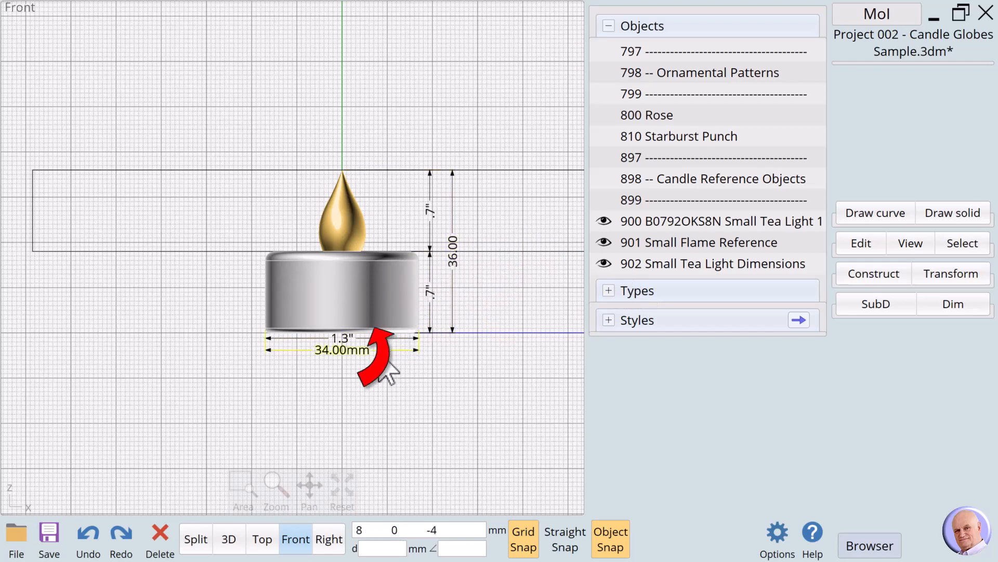
{"action": "left_click", "coordinate": [423, 398]}
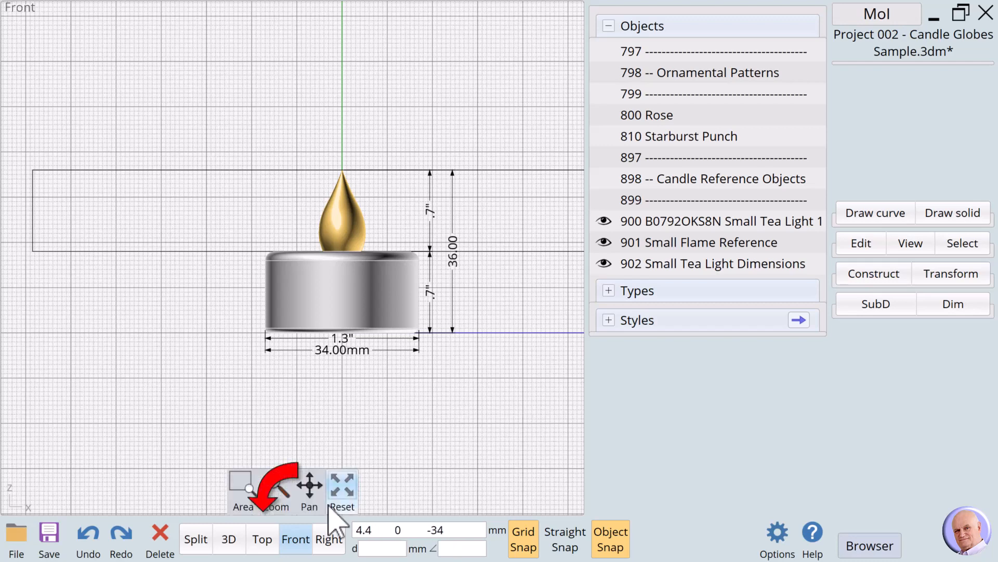
Step: Switch to the Bottom view and hide the 902 Small Tea Light Dimensions object
{"action": "left_click", "coordinate": [263, 539]}
{"action": "left_click", "coordinate": [264, 539]}
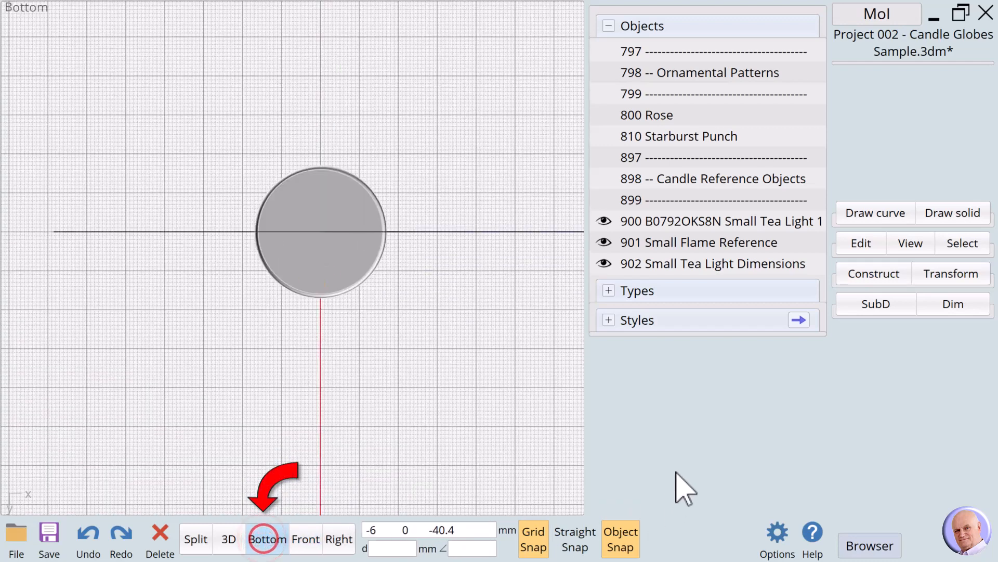
{"action": "left_click", "coordinate": [604, 264]}
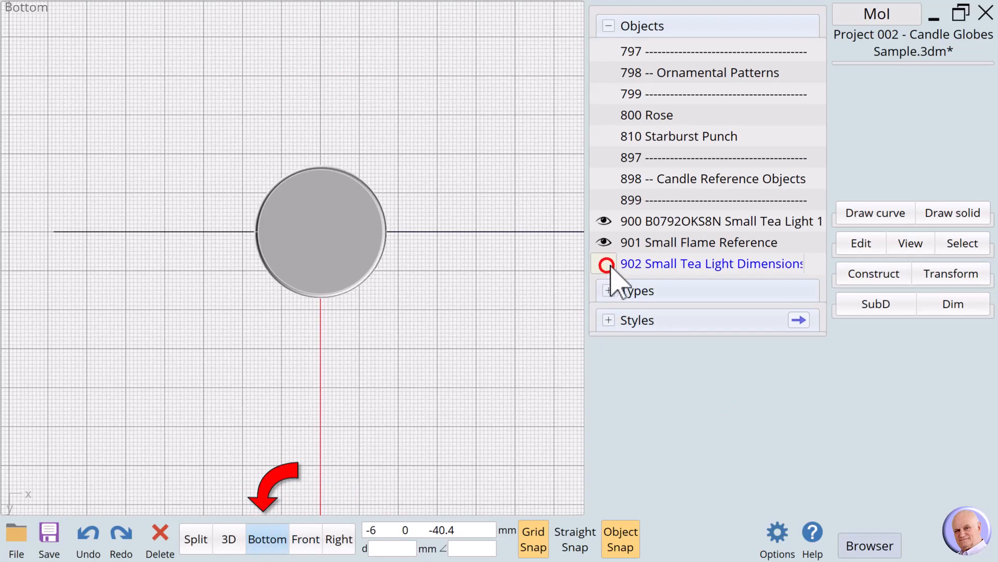
Step: Draw a 17 mm radius circle from the tea light's centre to its outer edge, and hide the 900 small tea light object
{"action": "left_click", "coordinate": [854, 212]}
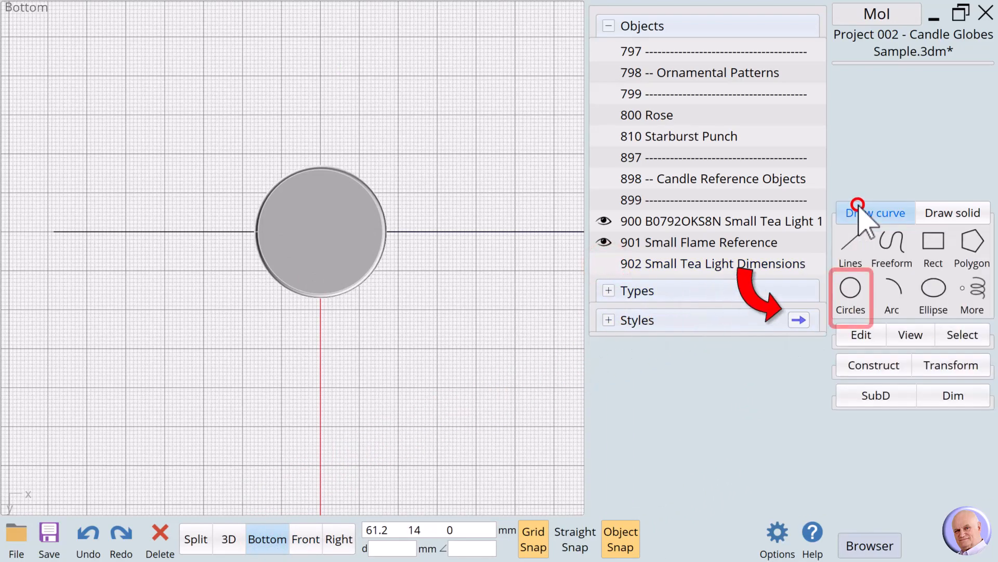
{"action": "left_click", "coordinate": [852, 293]}
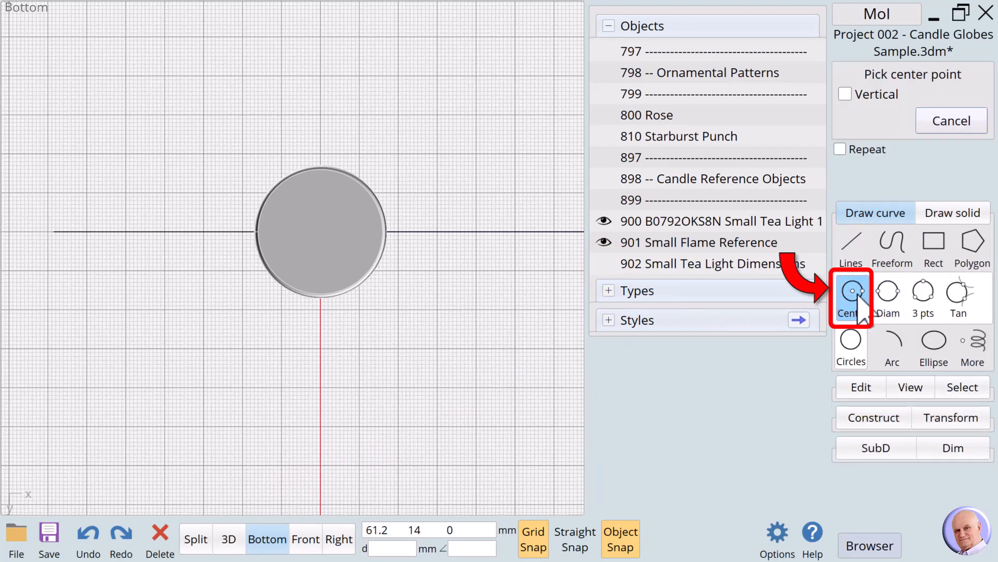
{"action": "left_click", "coordinate": [319, 232]}
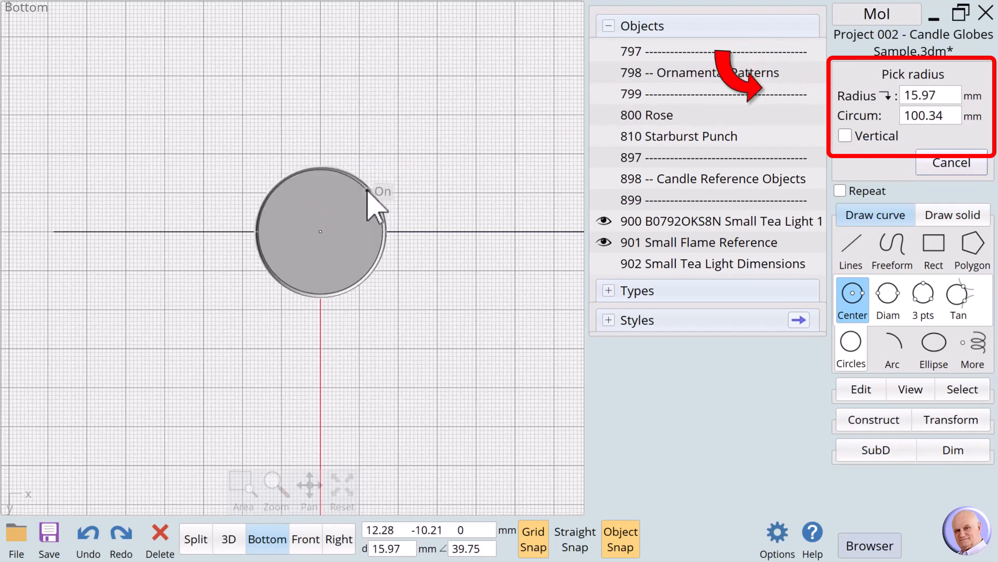
{"action": "left_click", "coordinate": [327, 165]}
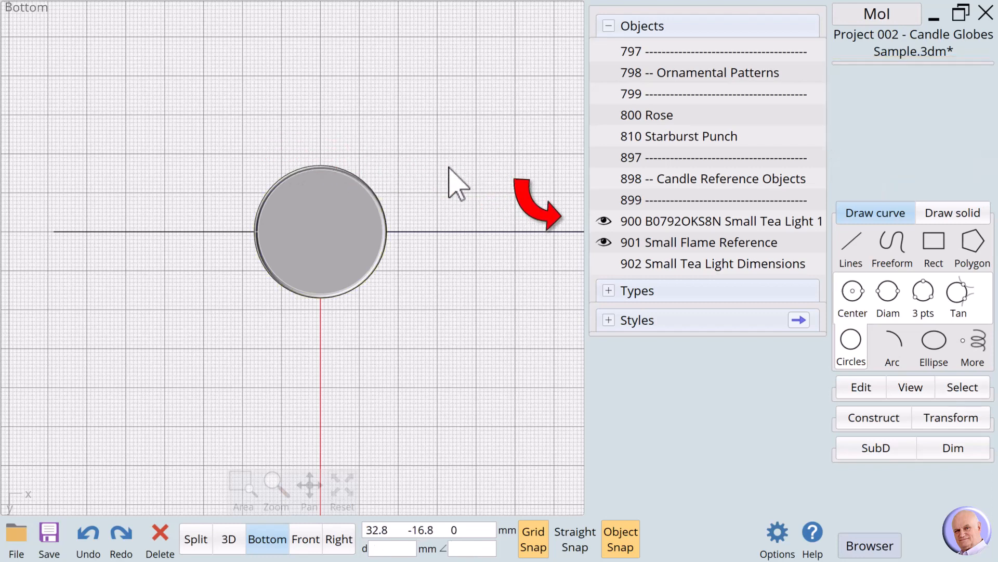
{"action": "left_click", "coordinate": [603, 221]}
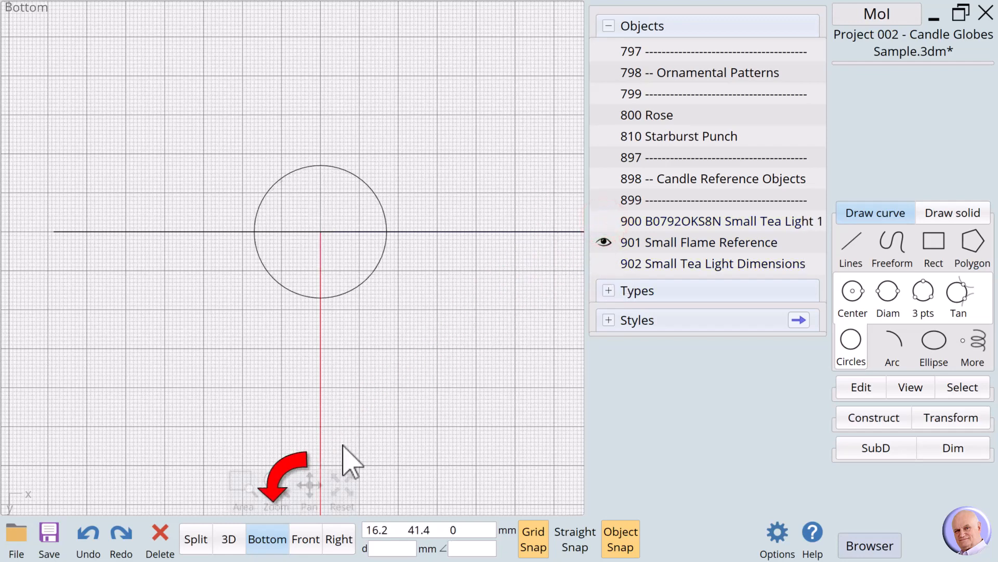
Step: In the Top view, offset the tea light circle outward by a distance of 2 mm
{"action": "left_click", "coordinate": [266, 540]}
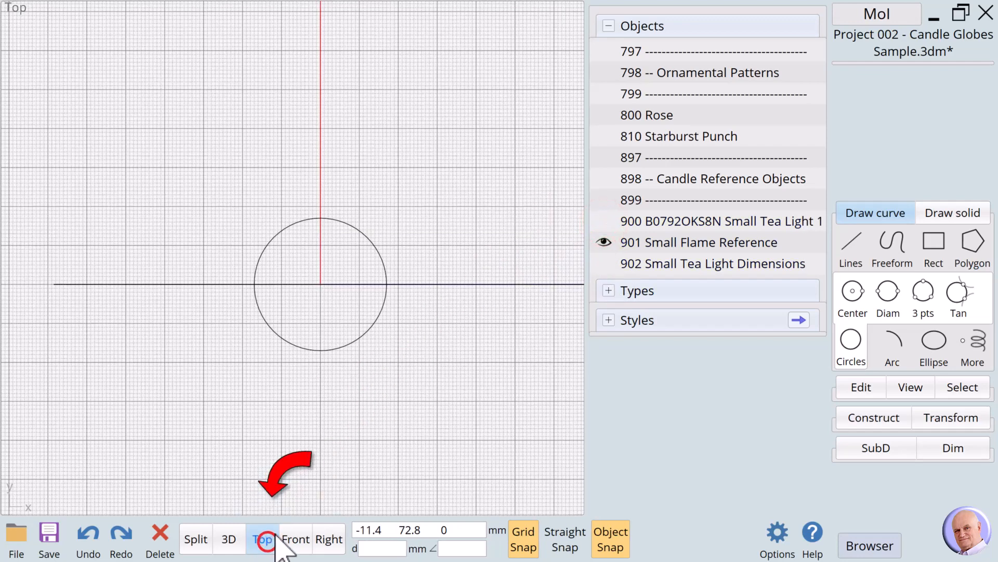
{"action": "left_click", "coordinate": [385, 378]}
{"action": "left_click", "coordinate": [364, 342]}
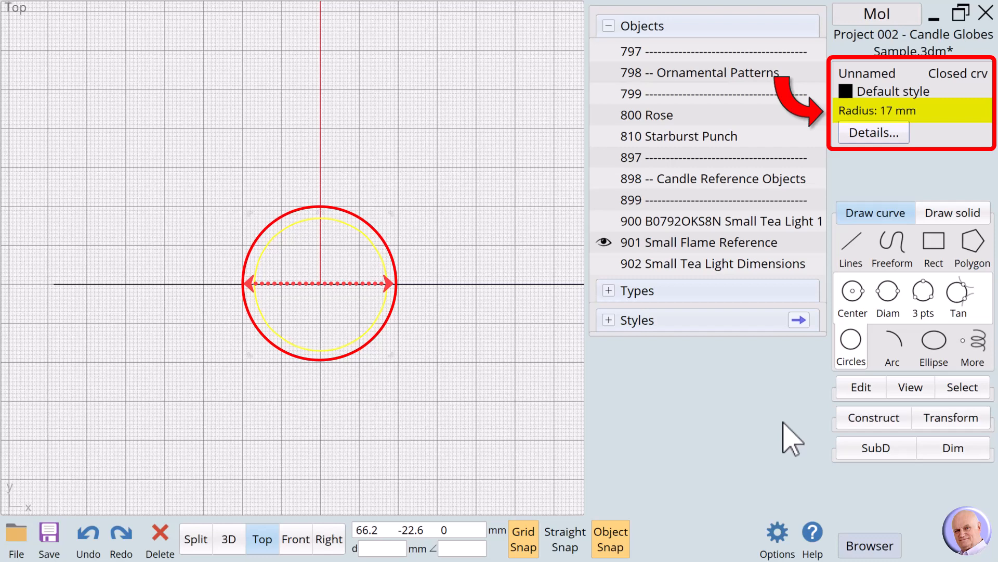
{"action": "left_click", "coordinate": [858, 420]}
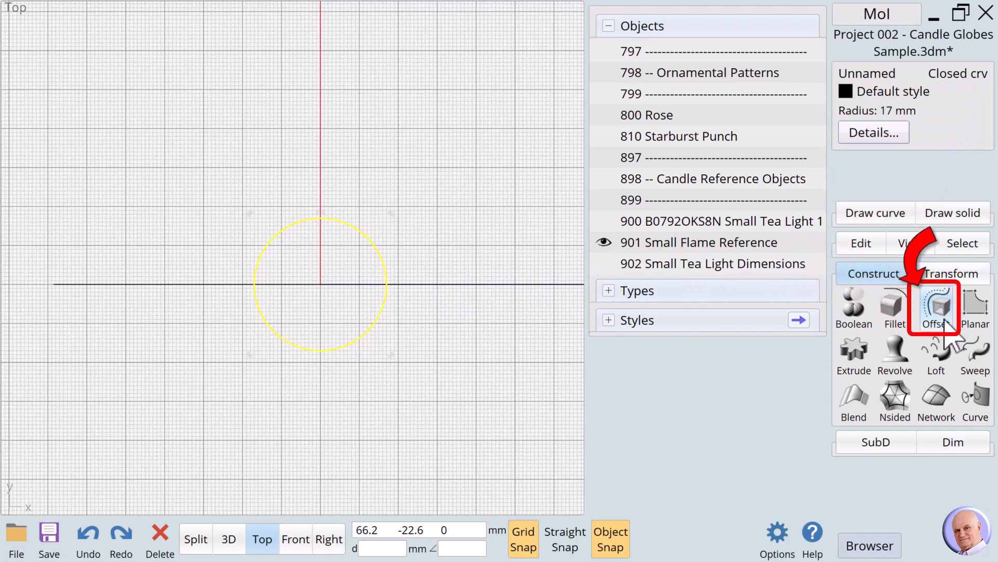
{"action": "left_click", "coordinate": [940, 312]}
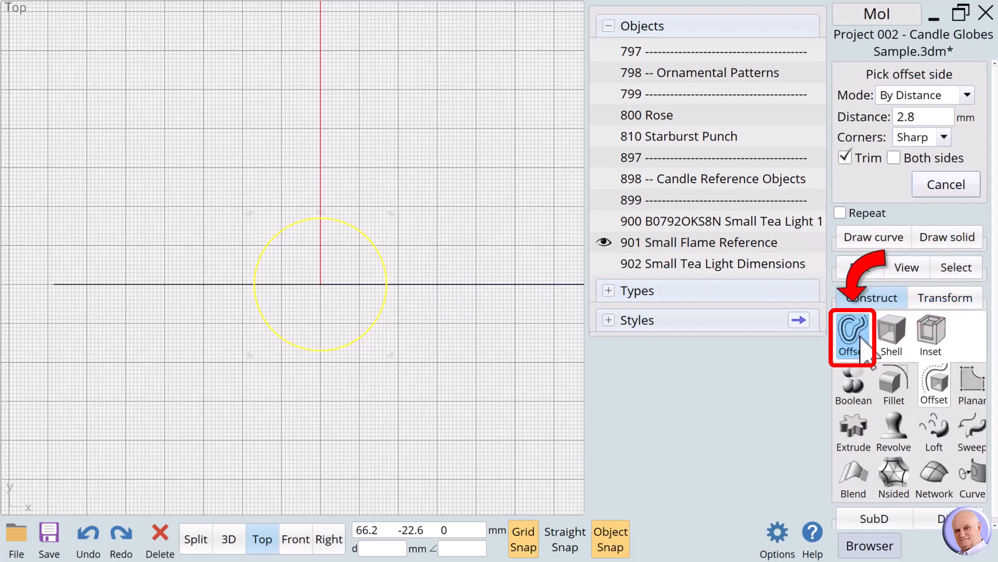
{"action": "left_click", "coordinate": [910, 117]}
{"action": "left_click", "coordinate": [887, 226]}
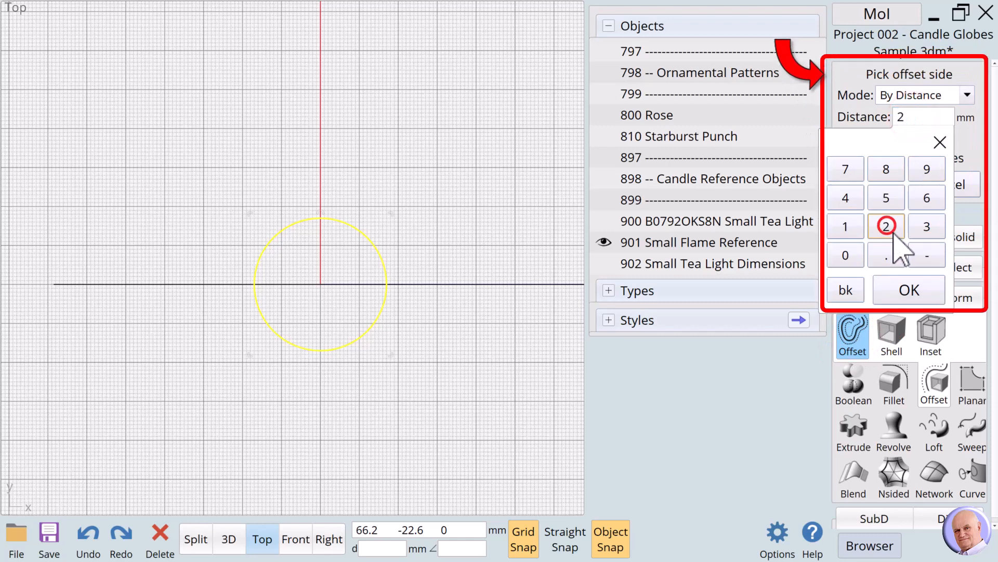
{"action": "left_click", "coordinate": [902, 289]}
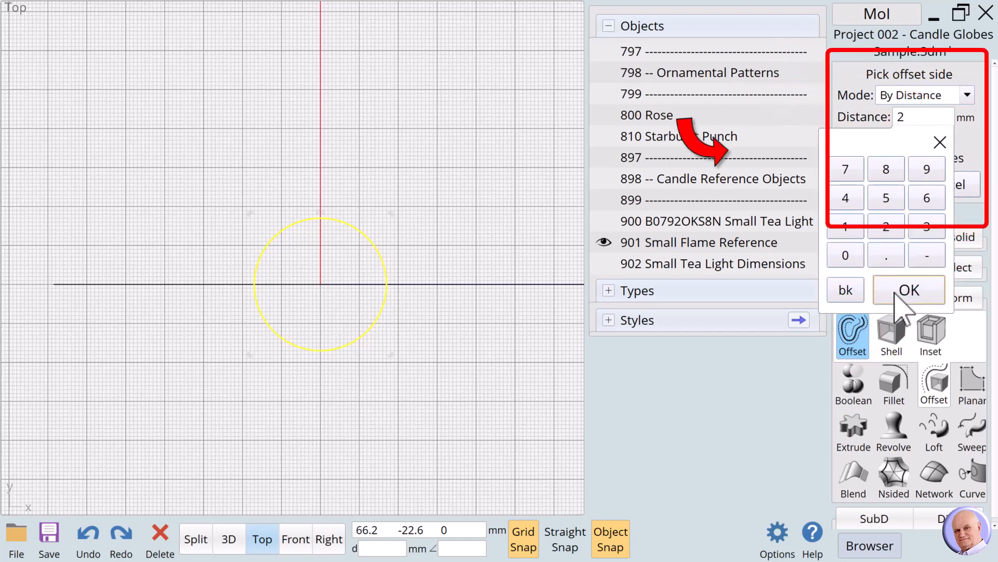
{"action": "left_click", "coordinate": [409, 272]}
{"action": "left_click", "coordinate": [407, 316]}
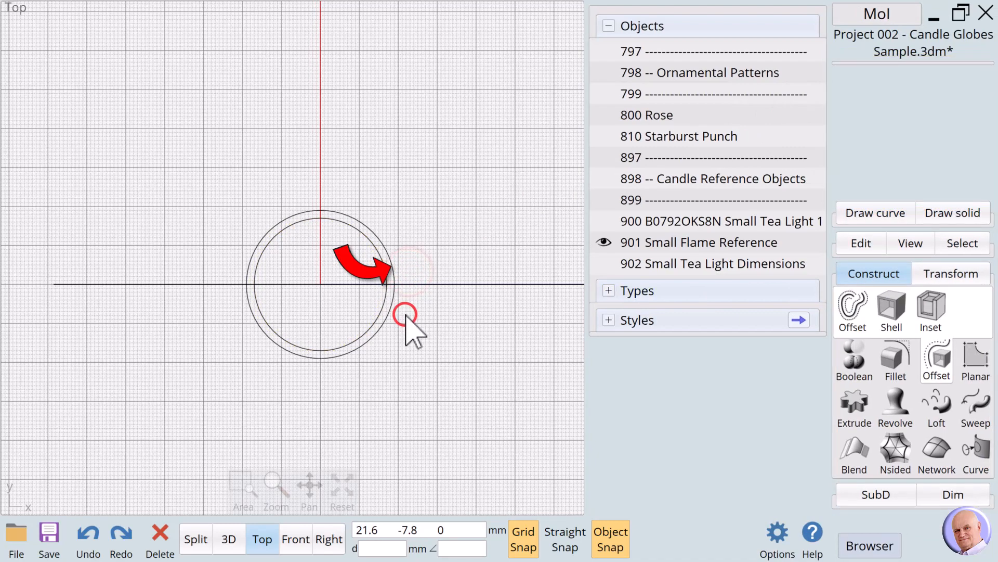
Step: Delete the inner 17 mm radius circle, keeping the offset circle
{"action": "left_click", "coordinate": [383, 313]}
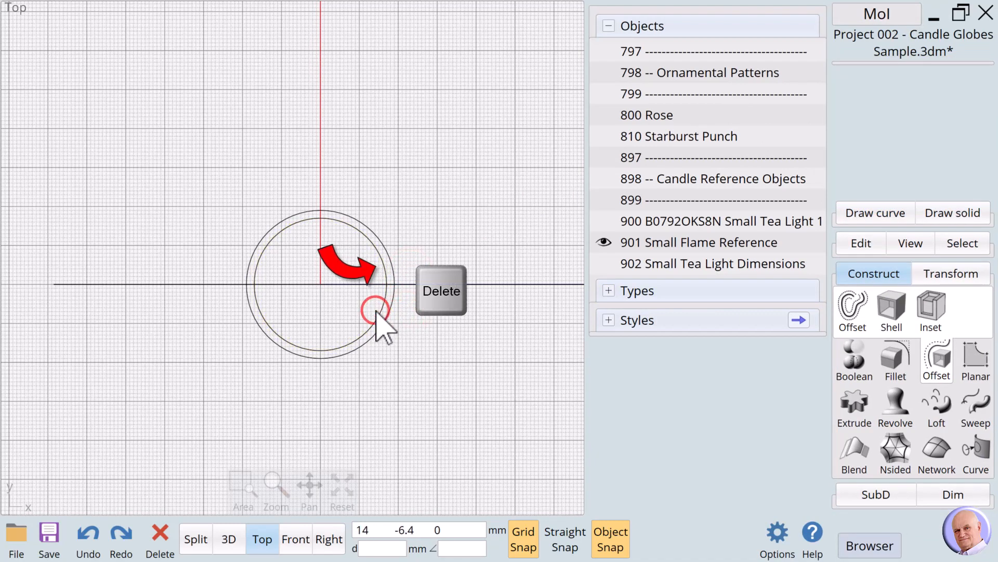
{"action": "left_click", "coordinate": [375, 321]}
{"action": "key", "text": "Delete"}
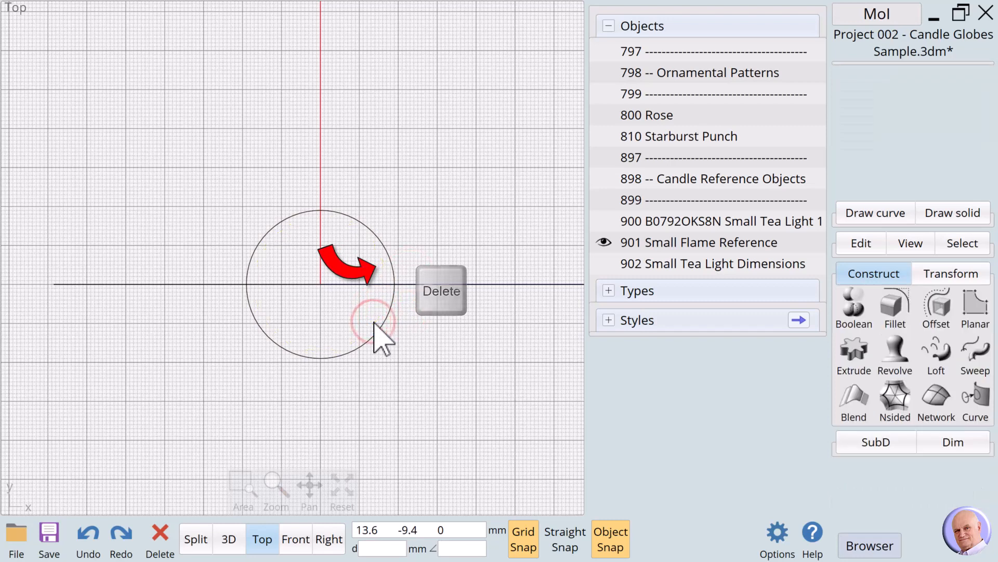
Step: Offset the remaining circle outward by 2.8 mm to form the cylinder's wall outline
{"action": "left_click", "coordinate": [391, 313]}
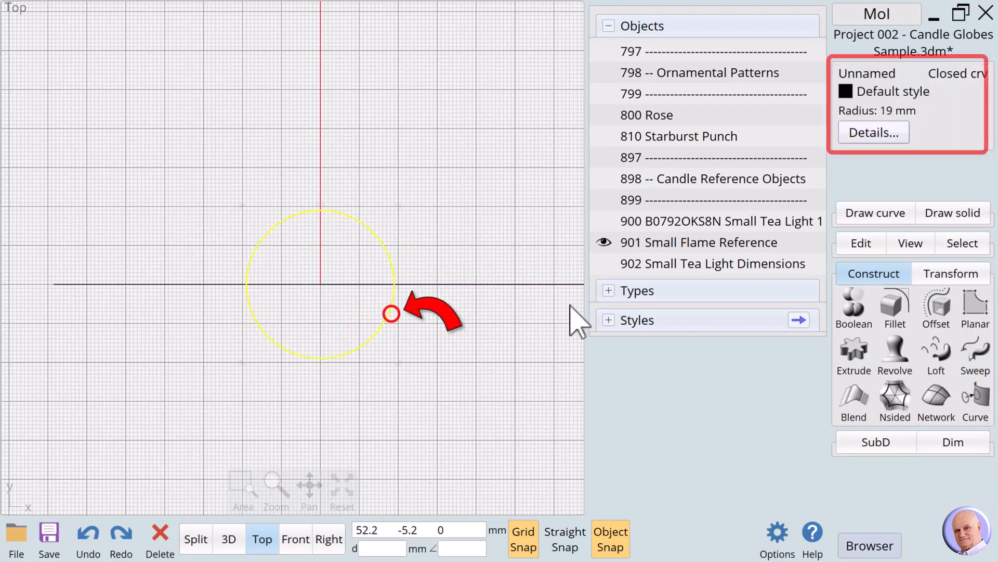
{"action": "left_click", "coordinate": [936, 308]}
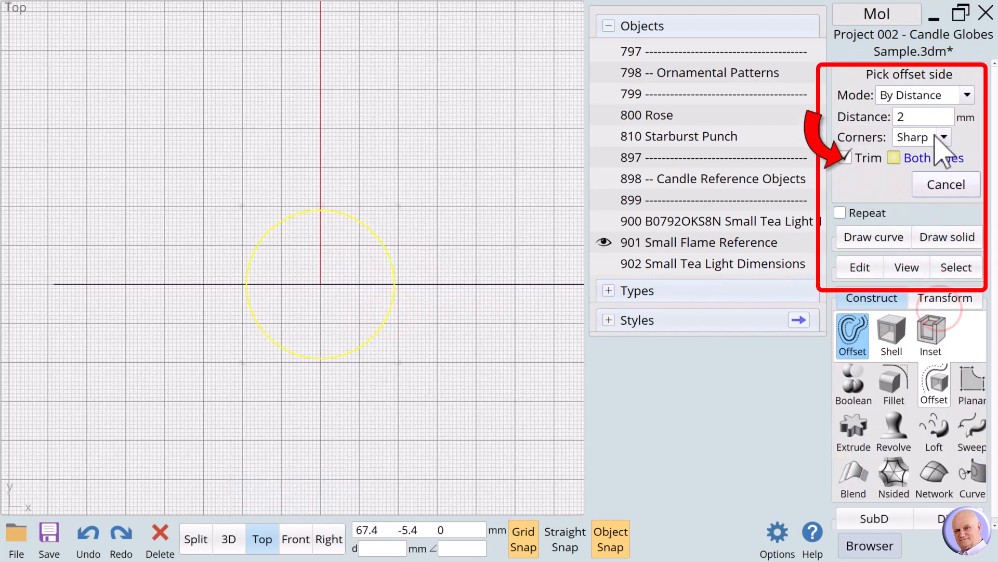
{"action": "left_click", "coordinate": [914, 117]}
{"action": "left_click", "coordinate": [886, 226]}
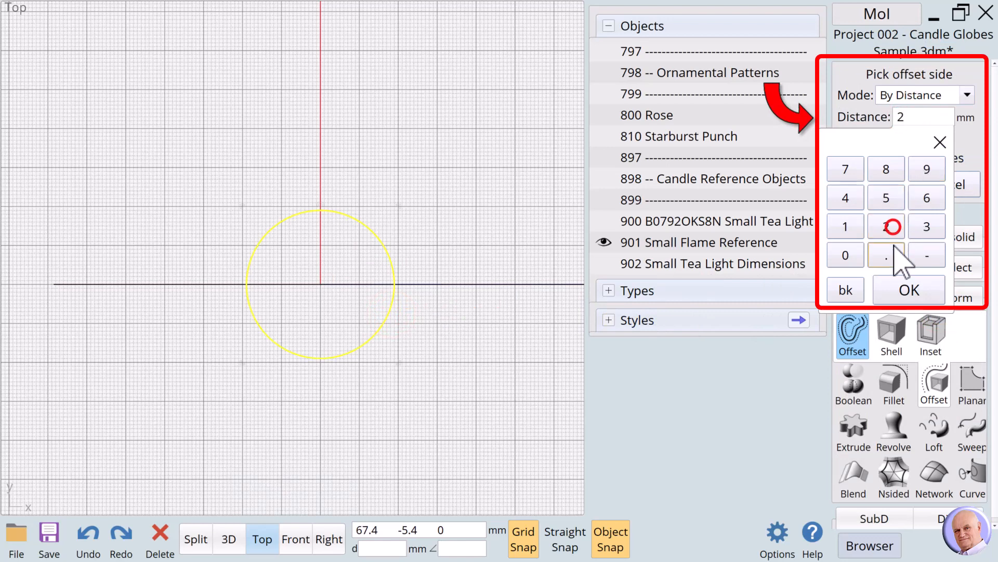
{"action": "left_click", "coordinate": [887, 255]}
{"action": "left_click", "coordinate": [886, 169]}
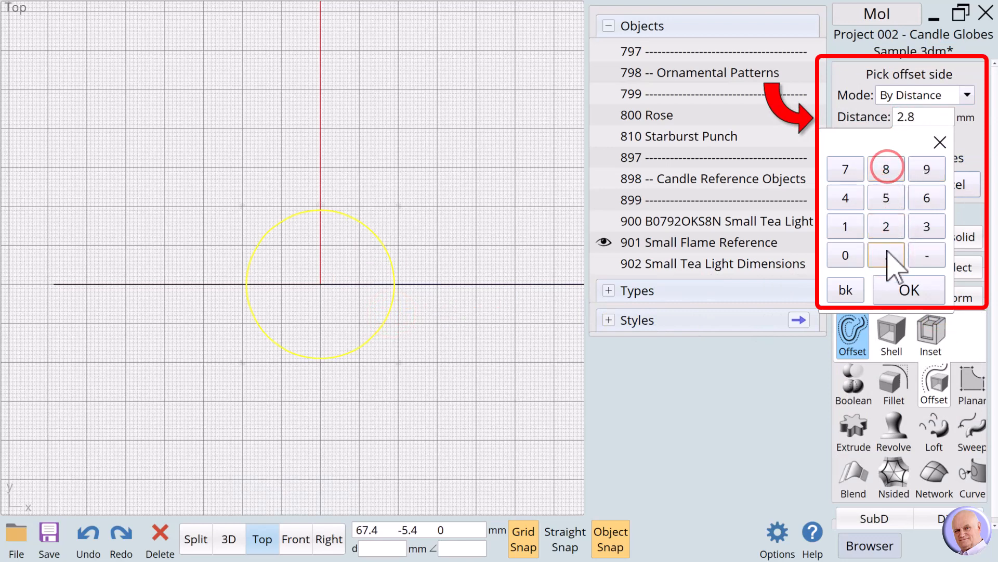
{"action": "left_click", "coordinate": [897, 288]}
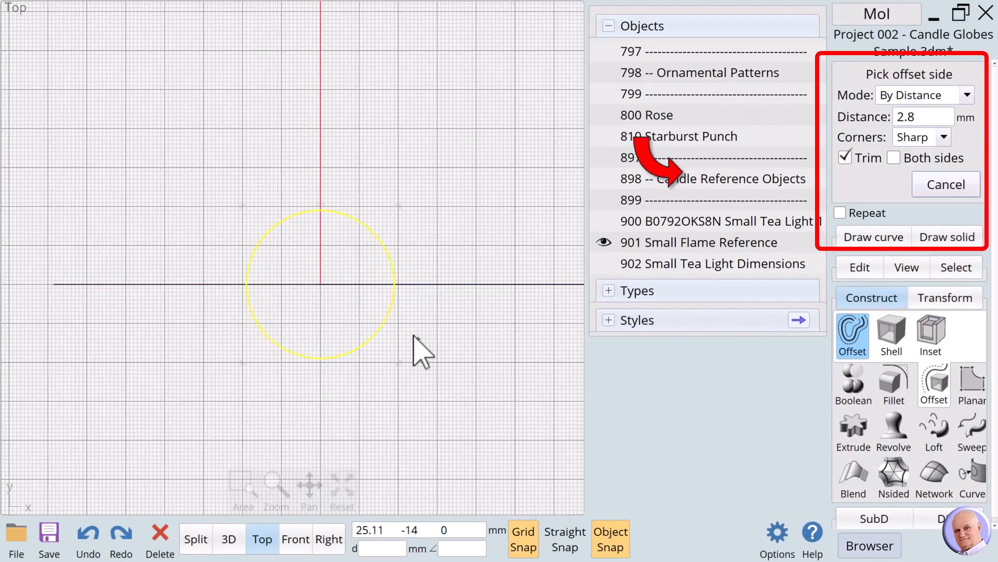
{"action": "left_click", "coordinate": [413, 335]}
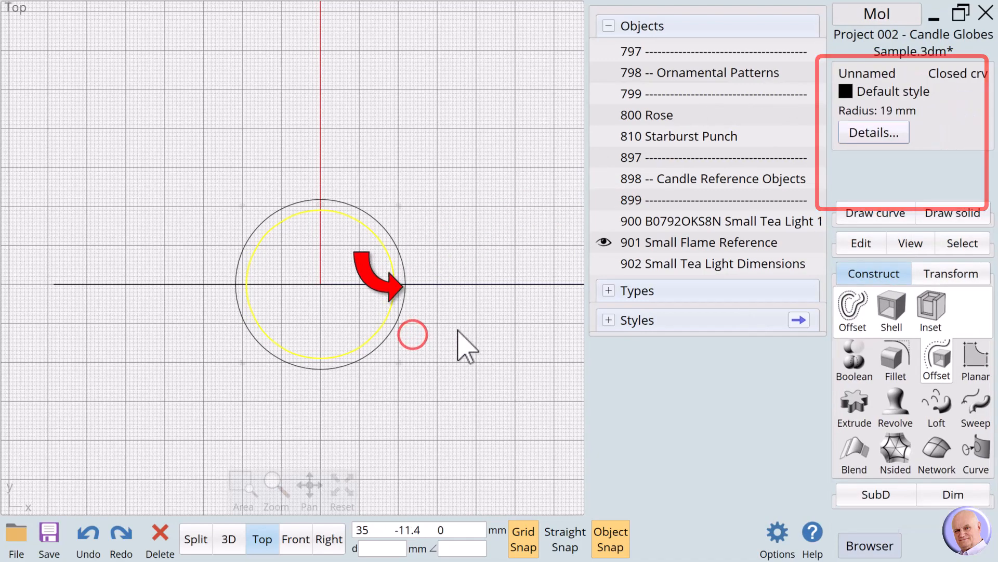
{"action": "left_click", "coordinate": [458, 332]}
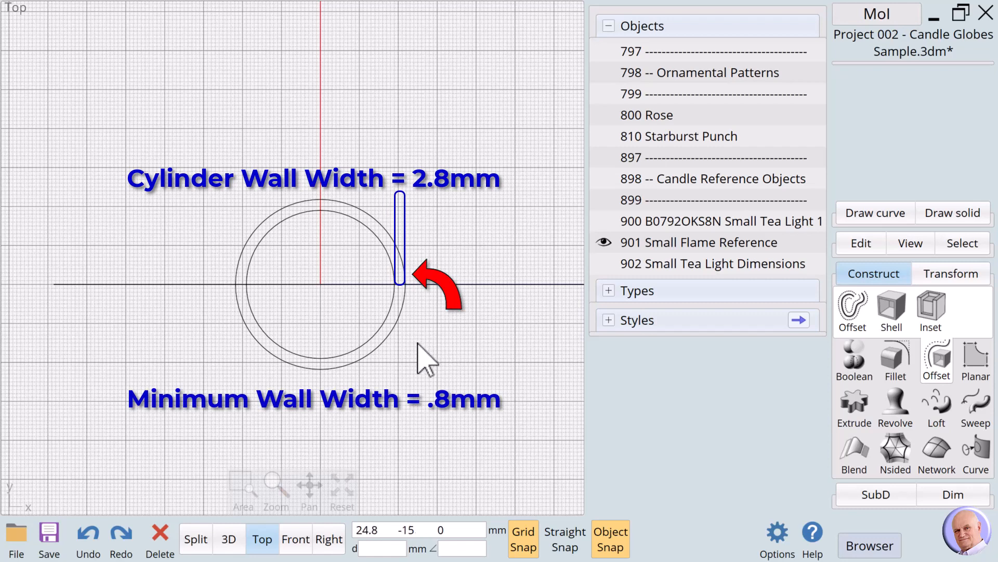
Step: Select both concentric circles and name them "101 Globe Master Frames 40mm"
{"action": "left_click", "coordinate": [381, 335]}
{"action": "left_click", "coordinate": [384, 341]}
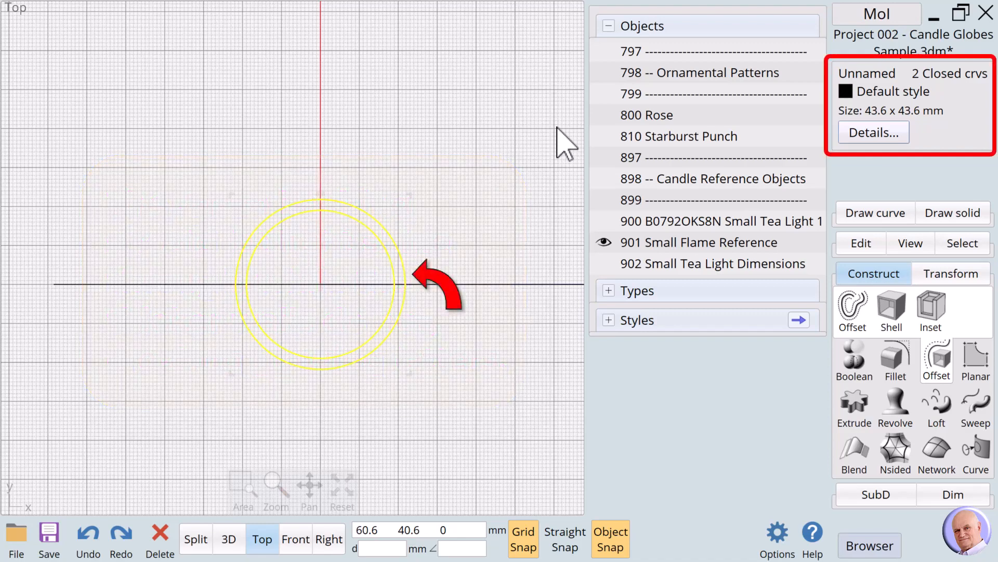
{"action": "left_click", "coordinate": [864, 74]}
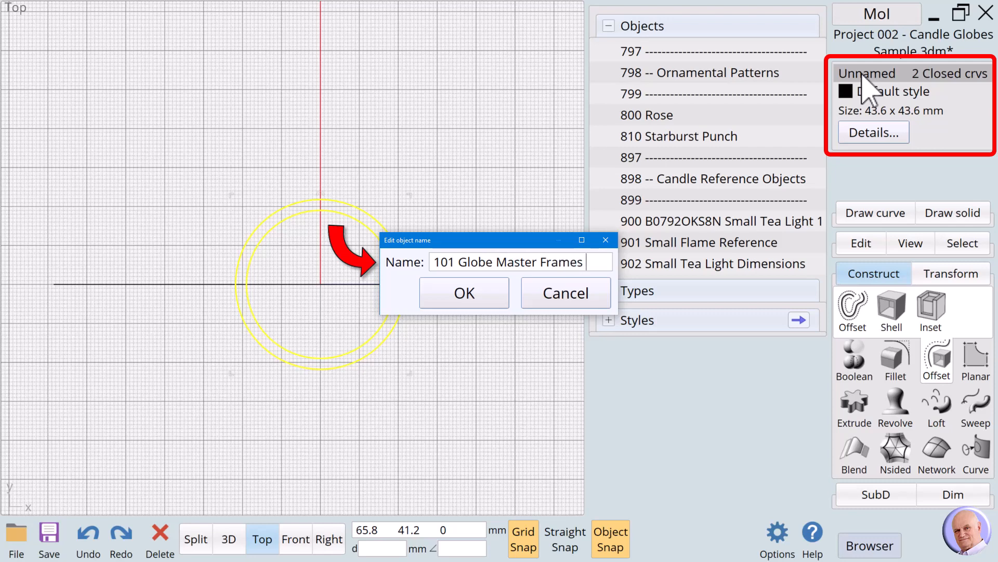
{"action": "type", "text": "101 Globe Master Frames 40mm"}
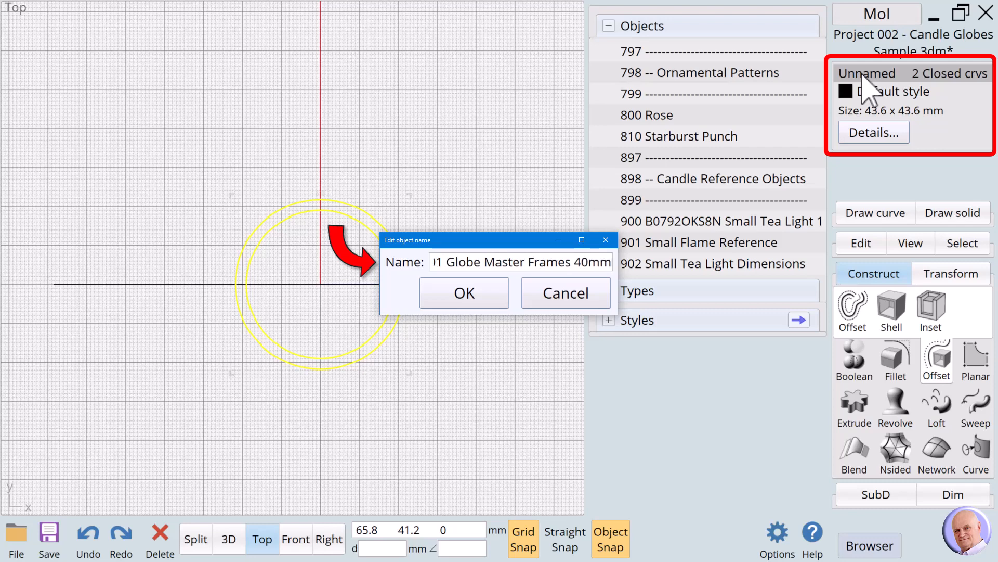
{"action": "left_click", "coordinate": [475, 295]}
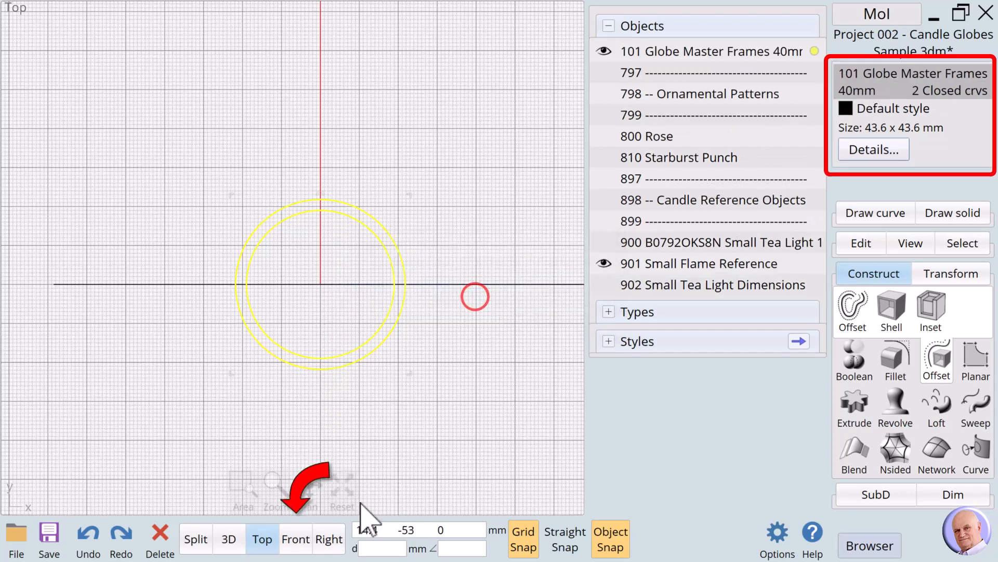
Step: Show the small tea light together with the flame reference in the Front view
{"action": "left_click", "coordinate": [286, 540]}
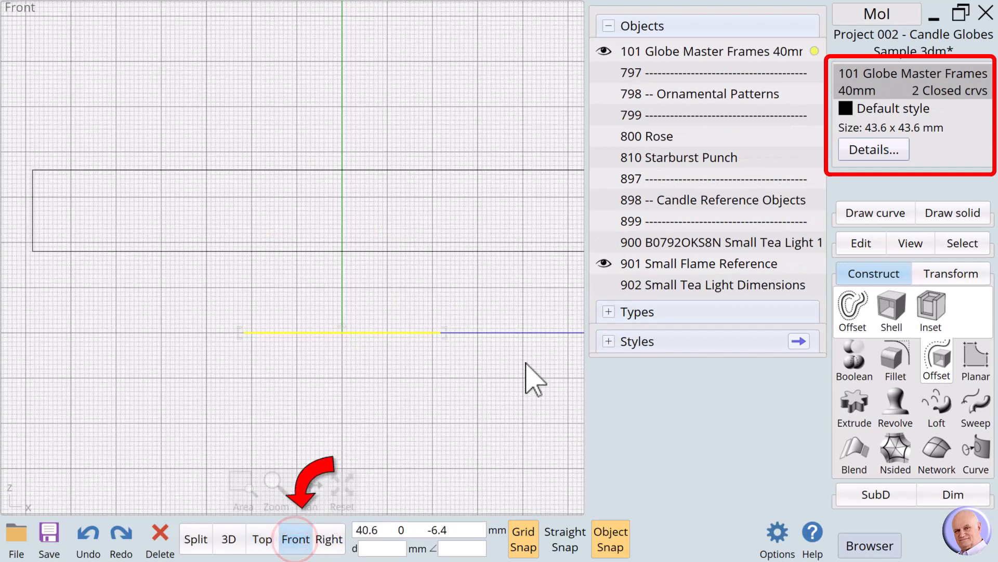
{"action": "left_click", "coordinate": [603, 243]}
{"action": "left_click", "coordinate": [604, 264]}
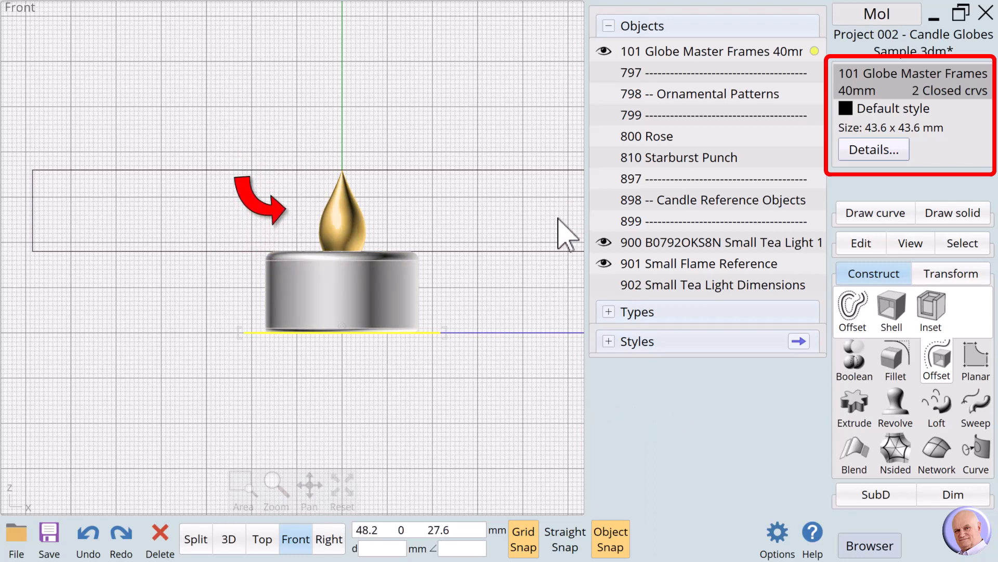
Step: Extrude the two master frame circles upward by 40 mm with capped ends to form the cylinder wall
{"action": "left_click", "coordinate": [854, 411]}
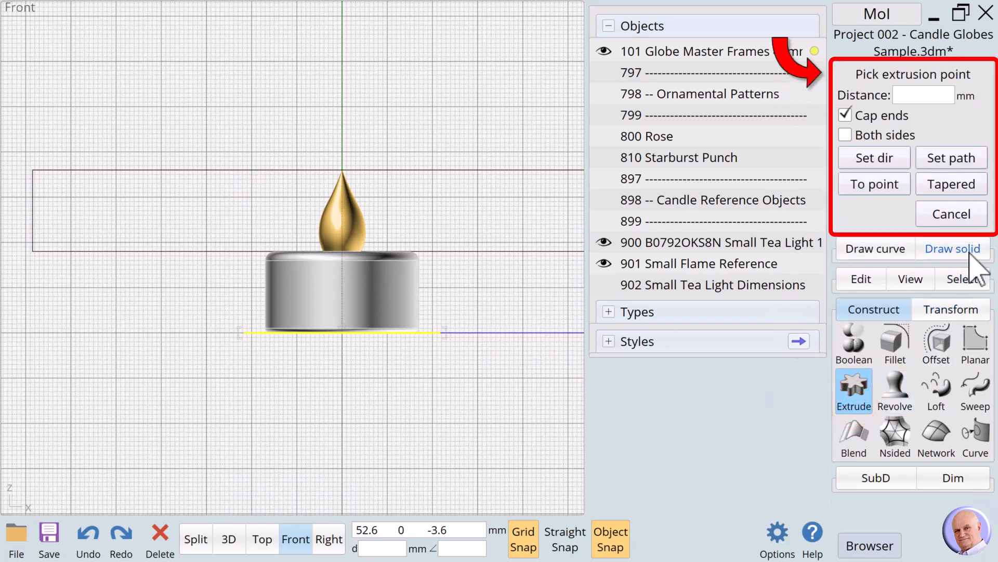
{"action": "left_click", "coordinate": [912, 95]}
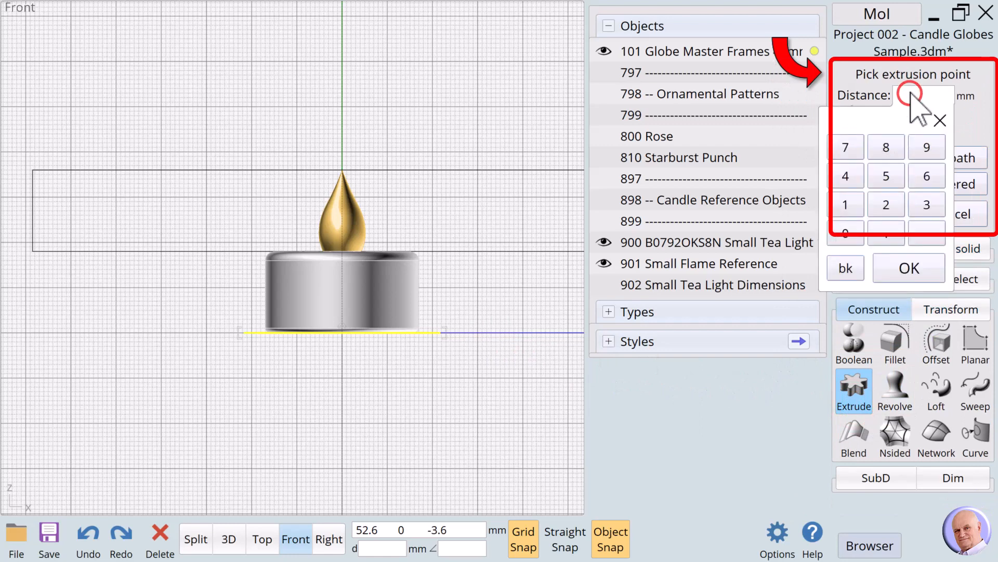
{"action": "left_click", "coordinate": [846, 177]}
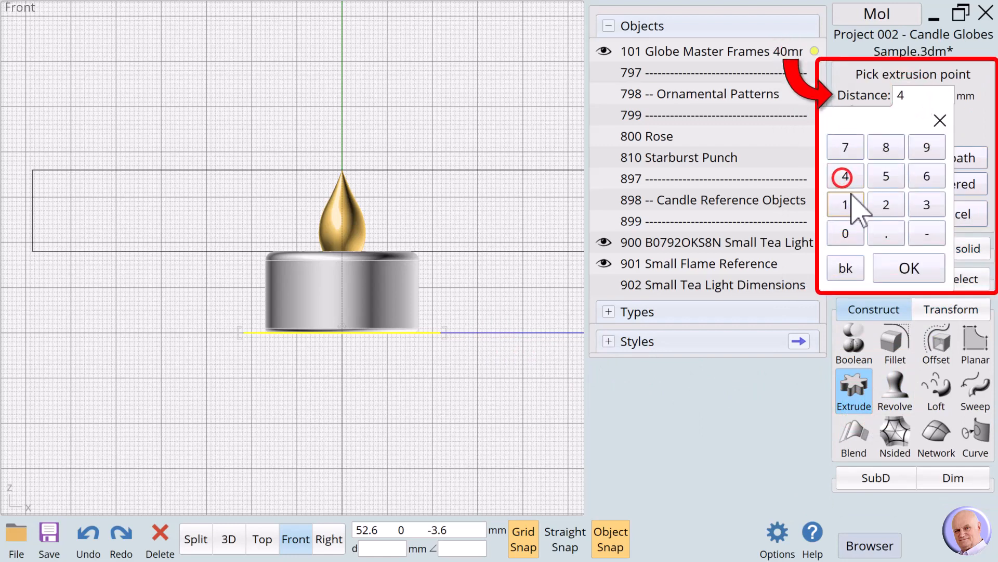
{"action": "left_click", "coordinate": [846, 234]}
{"action": "left_click", "coordinate": [909, 268]}
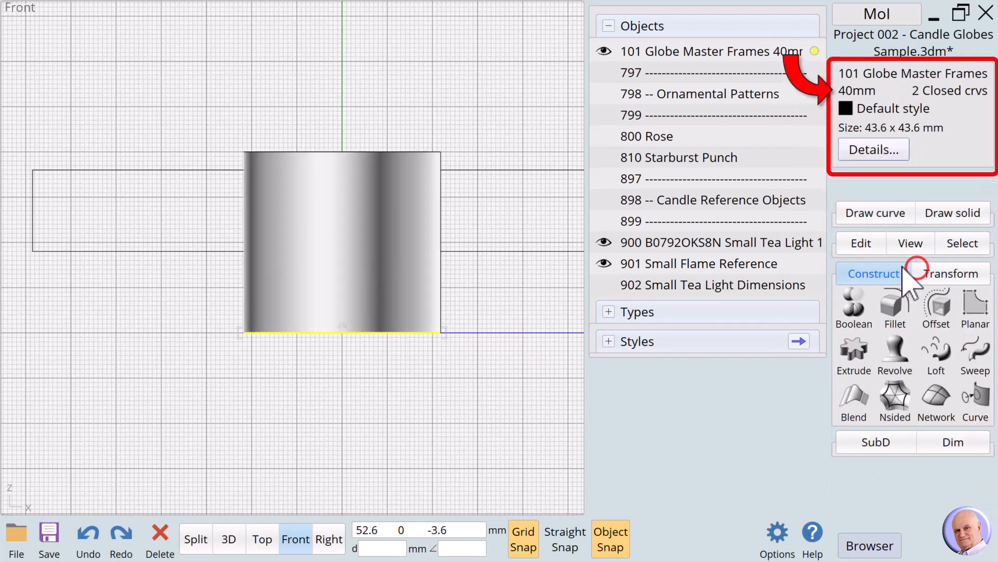
Step: Select only the extruded cylinder solid and name it "100 Master Globe"
{"action": "left_click", "coordinate": [515, 209]}
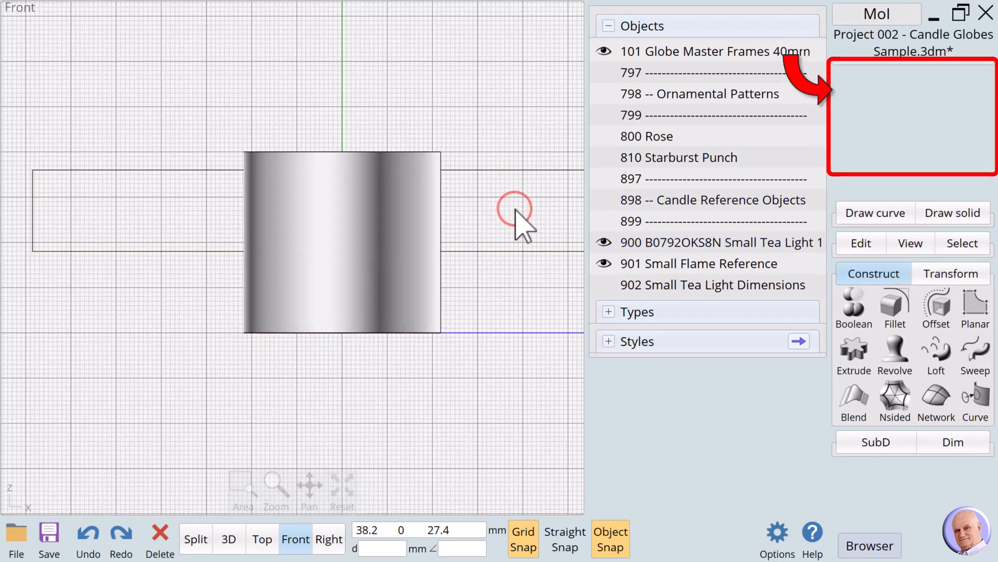
{"action": "left_click", "coordinate": [376, 206]}
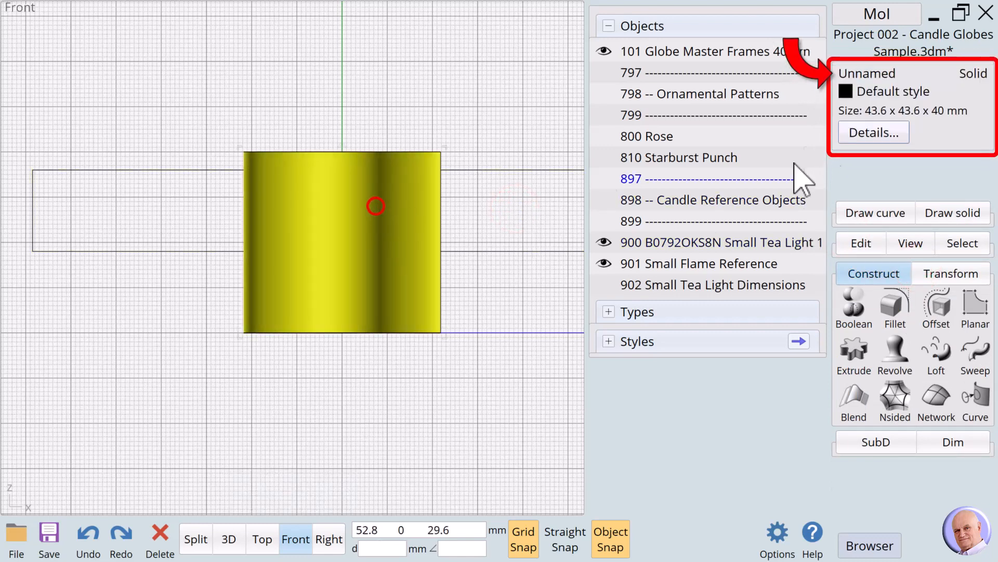
{"action": "left_click", "coordinate": [853, 73]}
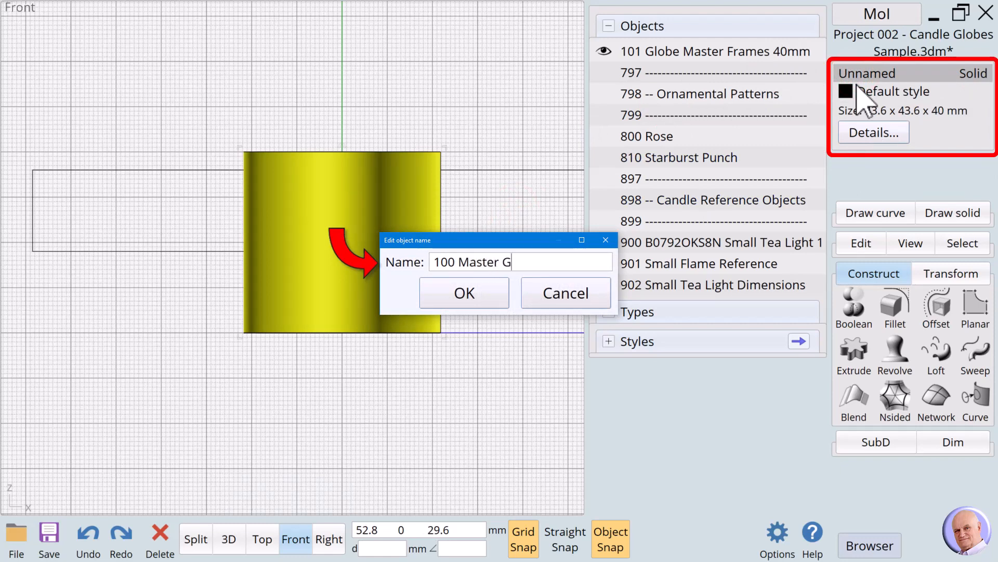
{"action": "type", "text": "100 Master Globe"}
{"action": "left_click", "coordinate": [471, 295]}
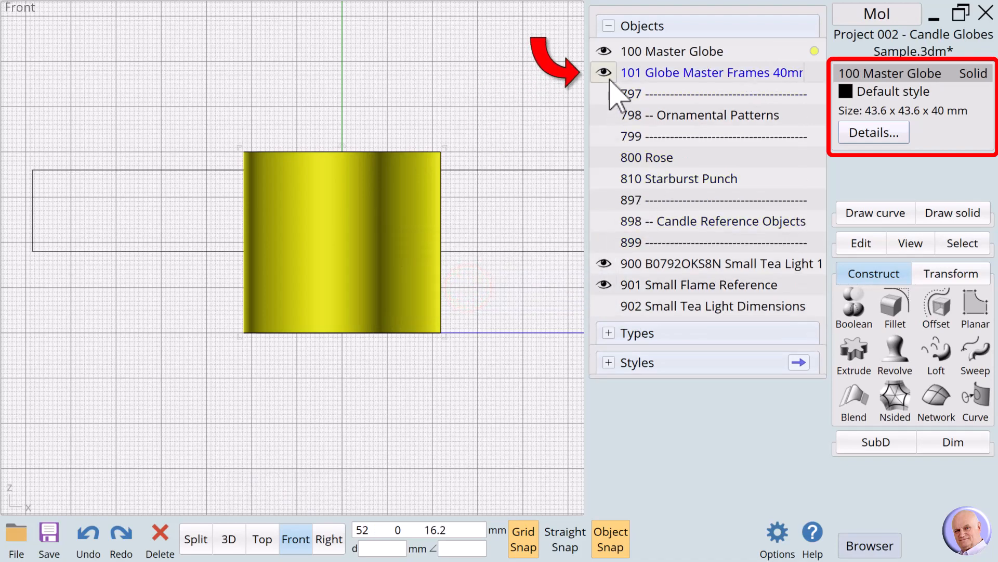
Step: In the 3D view, chamfer the outer bottom edge of the Master Globe with a distance of 1 mm
{"action": "left_click", "coordinate": [231, 539]}
{"action": "mouse_move", "coordinate": [367, 508]}
{"action": "mouse_move", "coordinate": [328, 490]}
{"action": "left_mouse_down"}
{"action": "mouse_move", "coordinate": [326, 513]}
{"action": "mouse_move", "coordinate": [292, 502]}
{"action": "mouse_move", "coordinate": [329, 497]}
{"action": "mouse_move", "coordinate": [323, 524]}
{"action": "mouse_move", "coordinate": [322, 482]}
{"action": "mouse_move", "coordinate": [252, 486]}
{"action": "mouse_move", "coordinate": [319, 478]}
{"action": "left_mouse_up"}
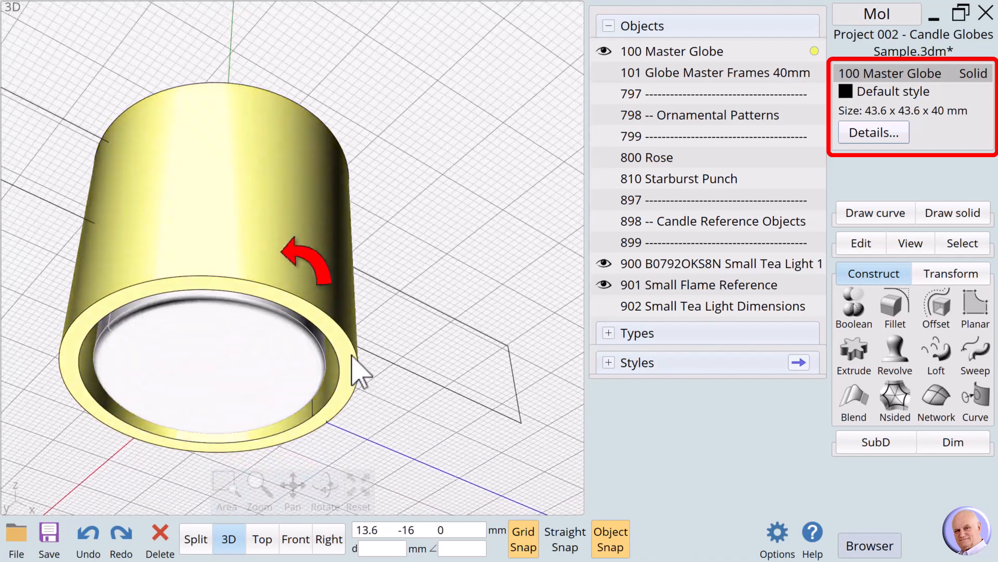
{"action": "left_click", "coordinate": [344, 332]}
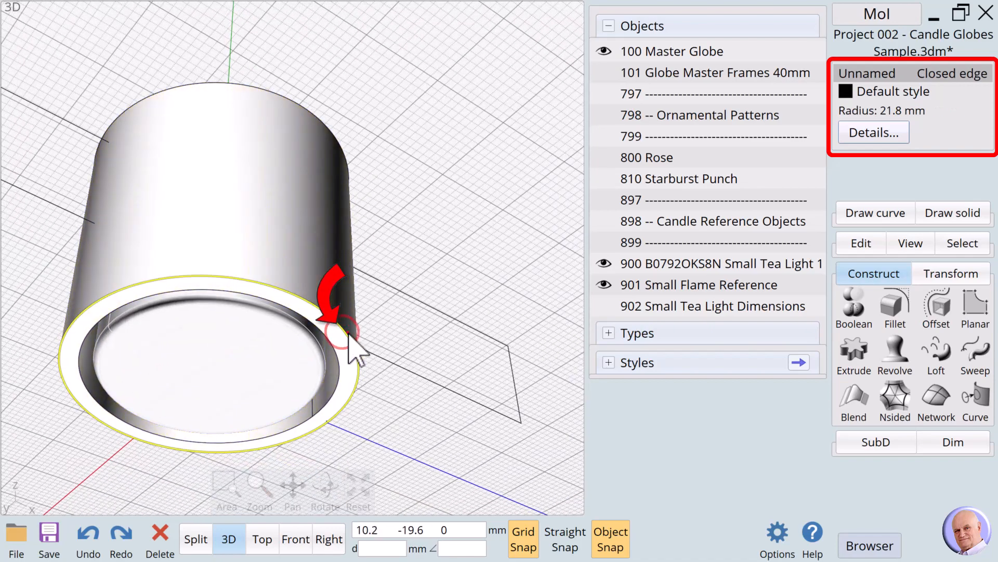
{"action": "left_click", "coordinate": [348, 333]}
{"action": "left_click", "coordinate": [348, 333]}
{"action": "left_click", "coordinate": [347, 335]}
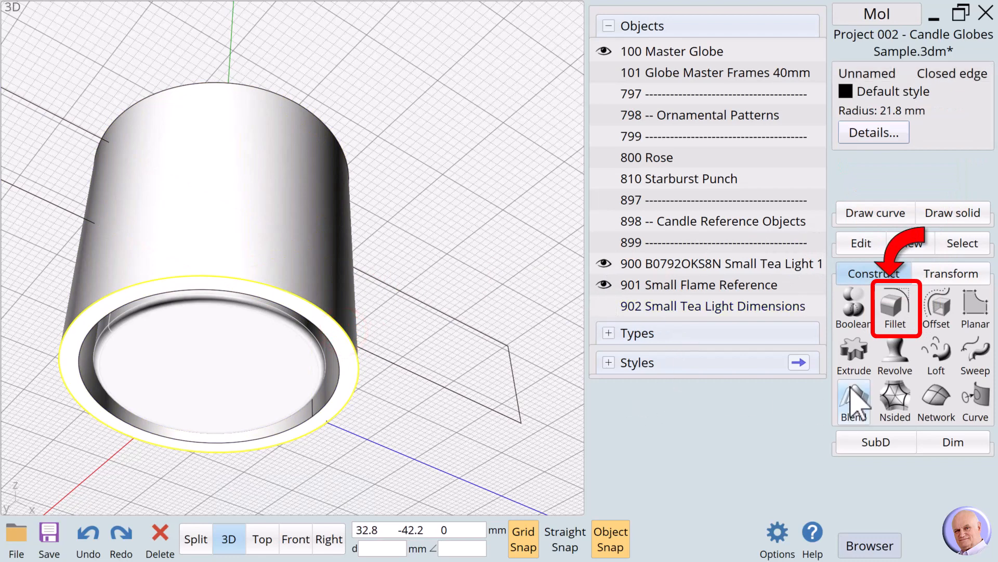
{"action": "left_click", "coordinate": [894, 318]}
{"action": "left_click", "coordinate": [894, 338]}
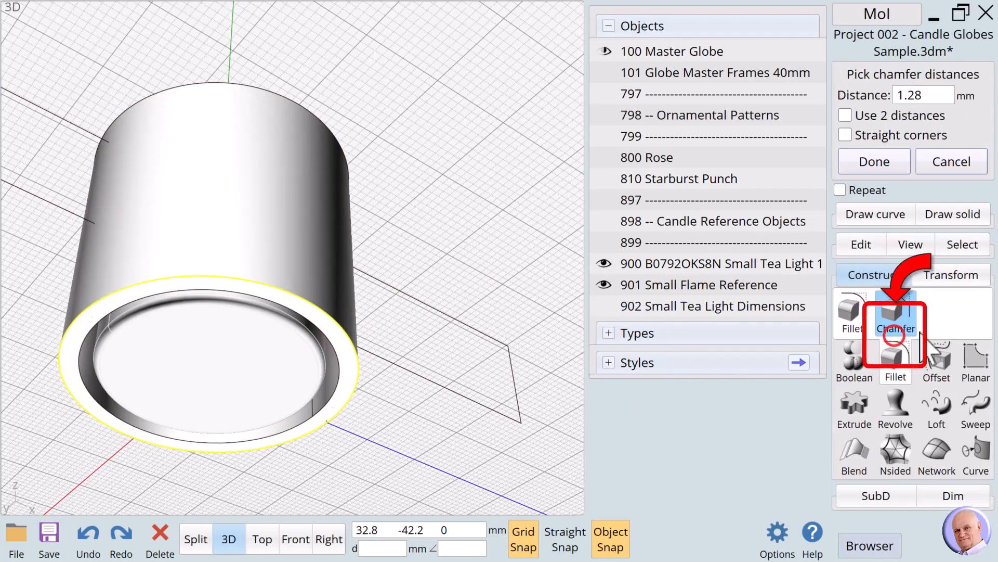
{"action": "left_click", "coordinate": [931, 95]}
{"action": "left_click", "coordinate": [846, 206]}
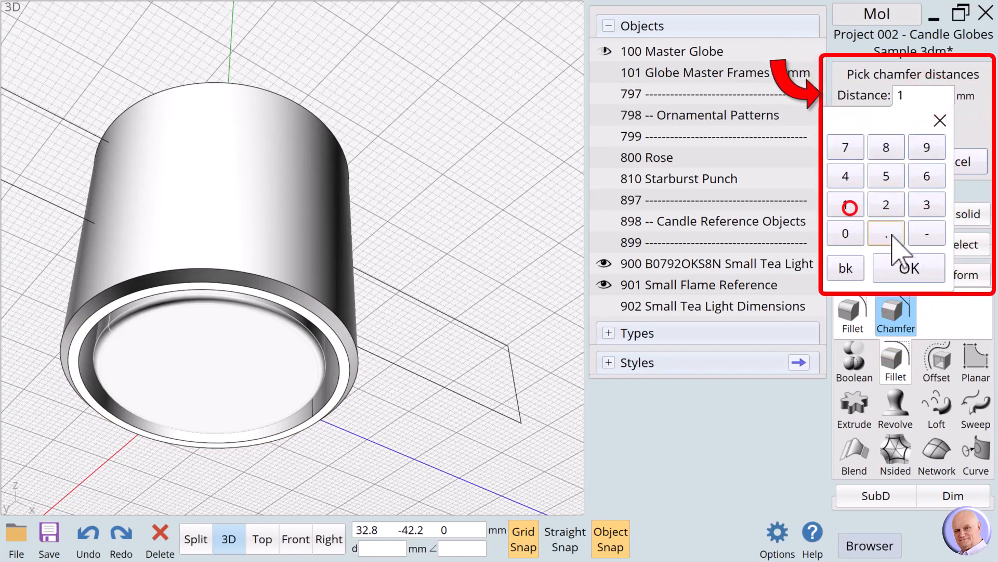
{"action": "left_click", "coordinate": [910, 266]}
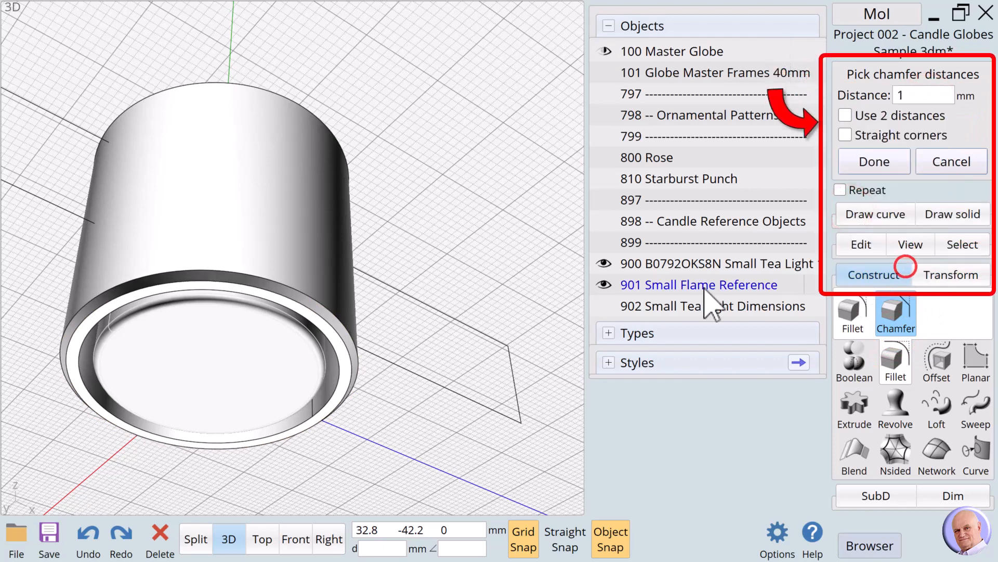
{"action": "left_click", "coordinate": [878, 171]}
Step: Fillet the top rim face of the Master Globe with a circular 1.4 mm radius
{"action": "mouse_move", "coordinate": [293, 489]}
{"action": "left_click_drag", "start_coordinate": [321, 494], "coordinate": [319, 479]}
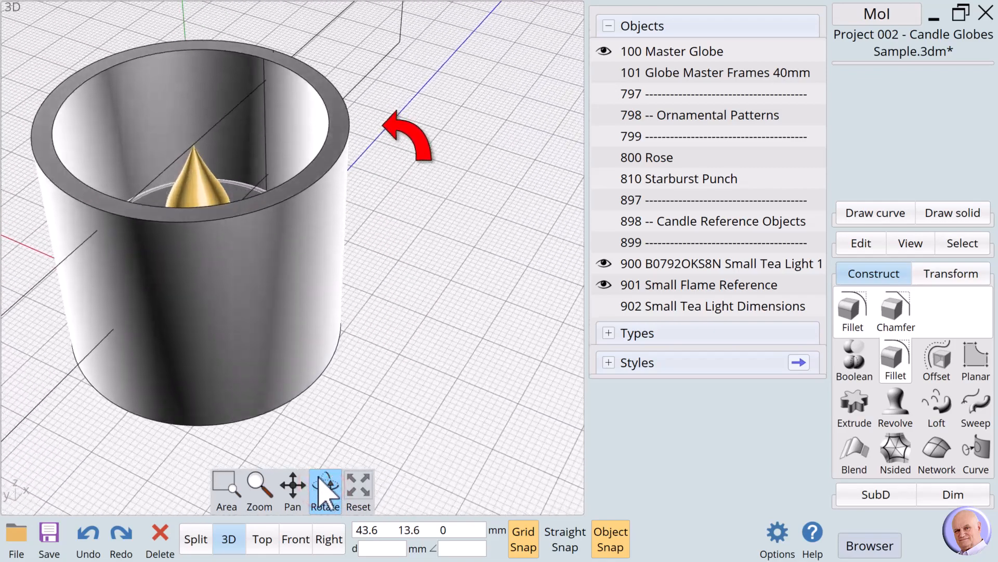
{"action": "scroll", "coordinate": [272, 116], "scroll_direction": "up", "scroll_amount": 4}
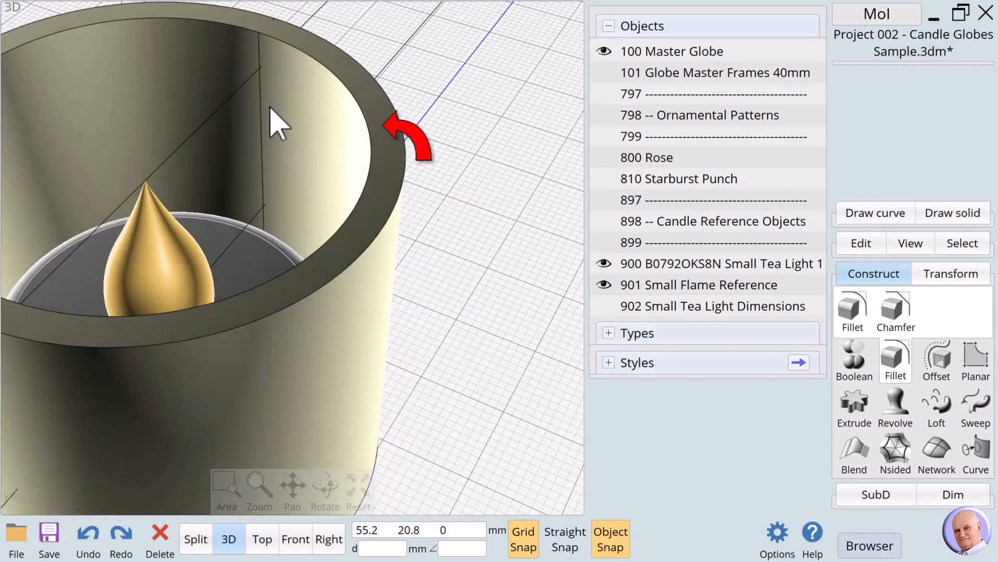
{"action": "left_click", "coordinate": [443, 178]}
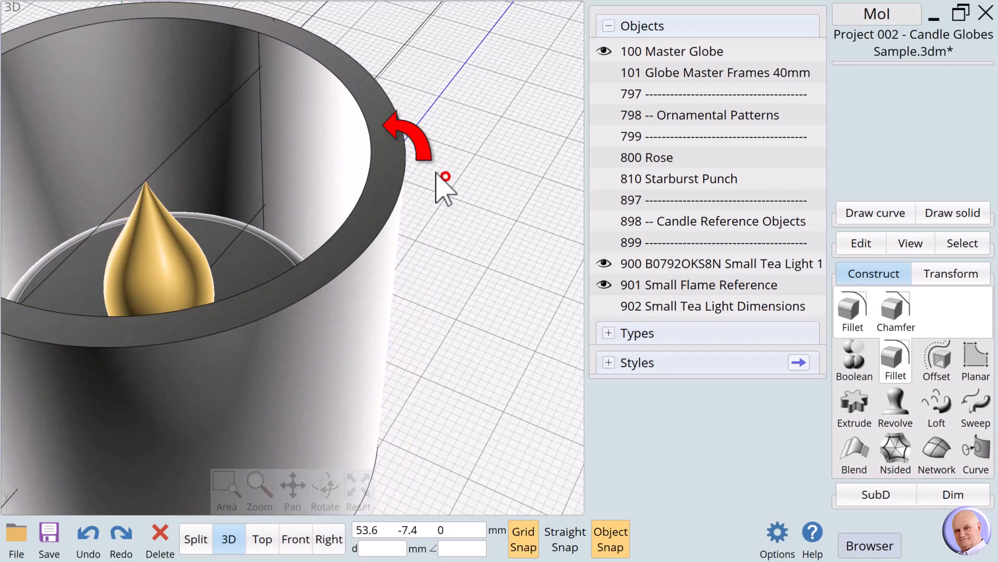
{"action": "left_click", "coordinate": [393, 162]}
{"action": "left_click", "coordinate": [390, 159]}
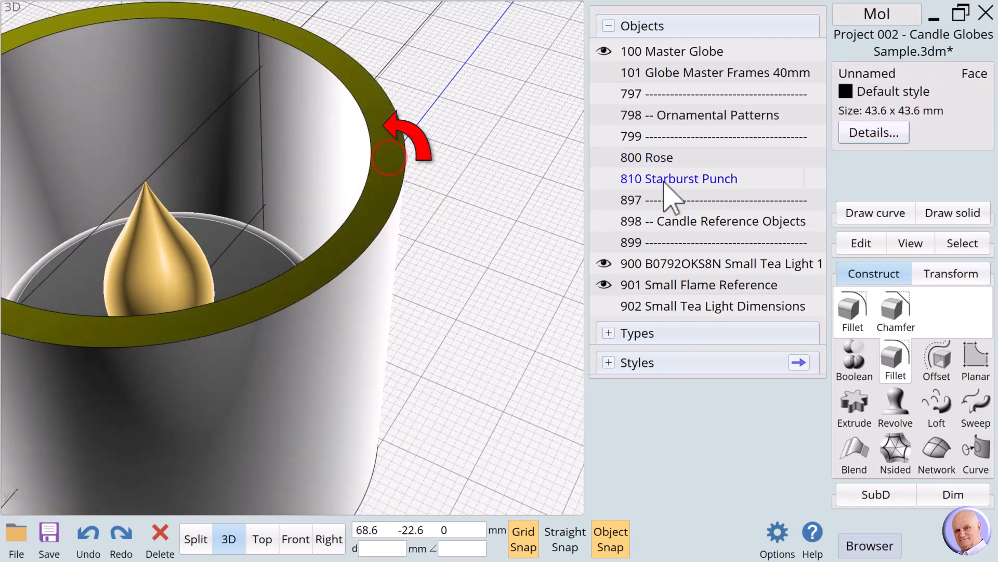
{"action": "left_click", "coordinate": [848, 314]}
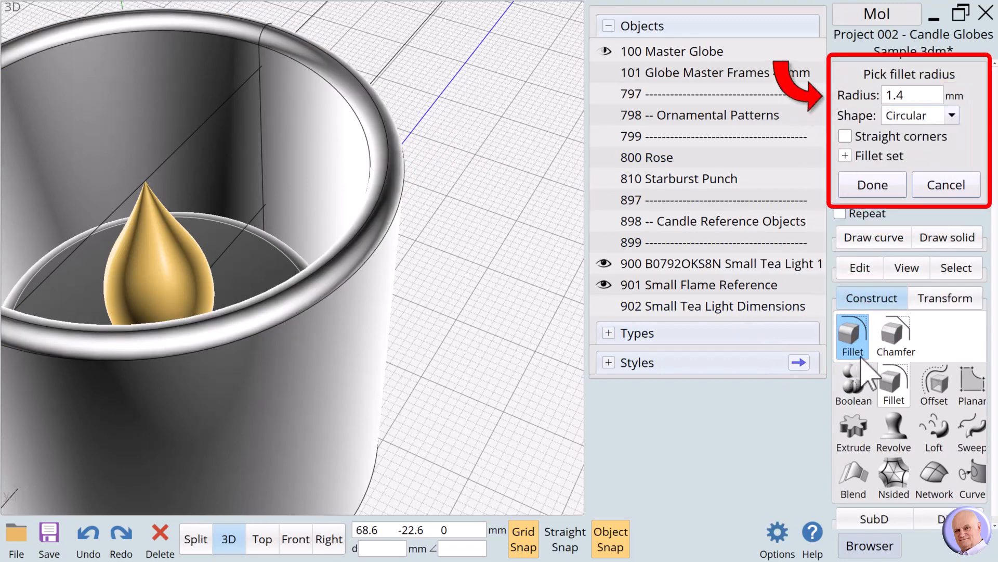
{"action": "left_click", "coordinate": [917, 96]}
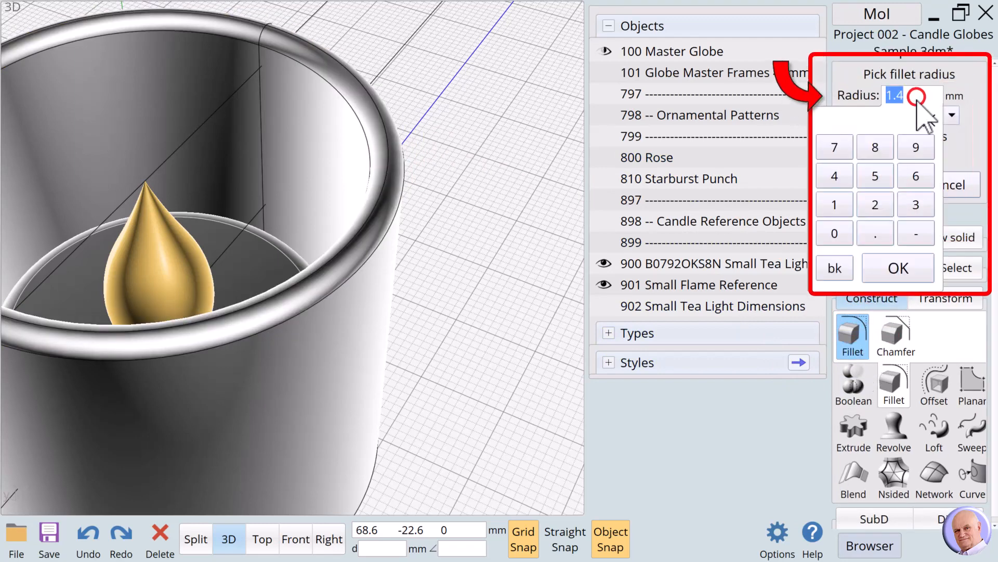
{"action": "left_click", "coordinate": [834, 204]}
{"action": "left_click", "coordinate": [876, 233]}
{"action": "left_click", "coordinate": [835, 177]}
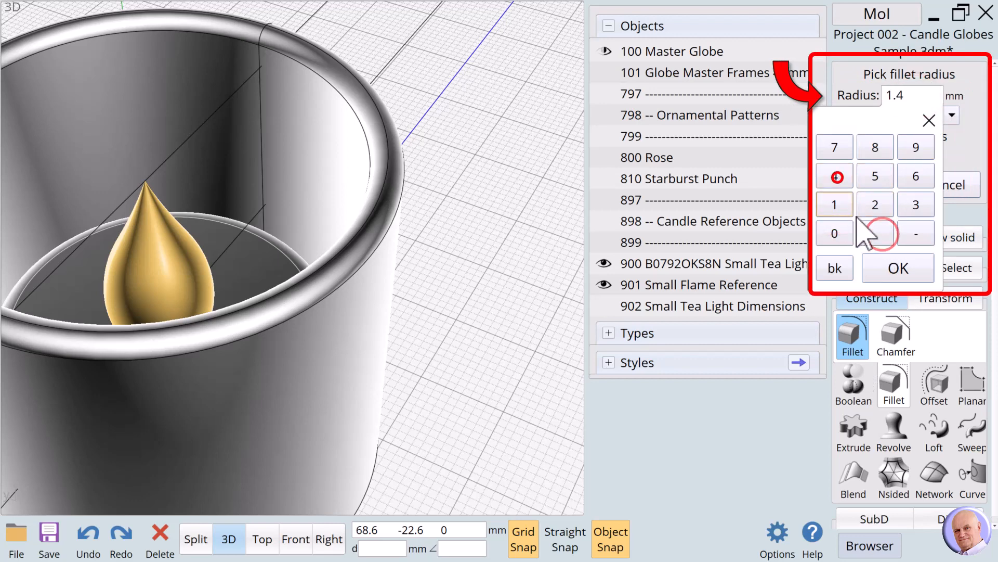
{"action": "left_click", "coordinate": [895, 266]}
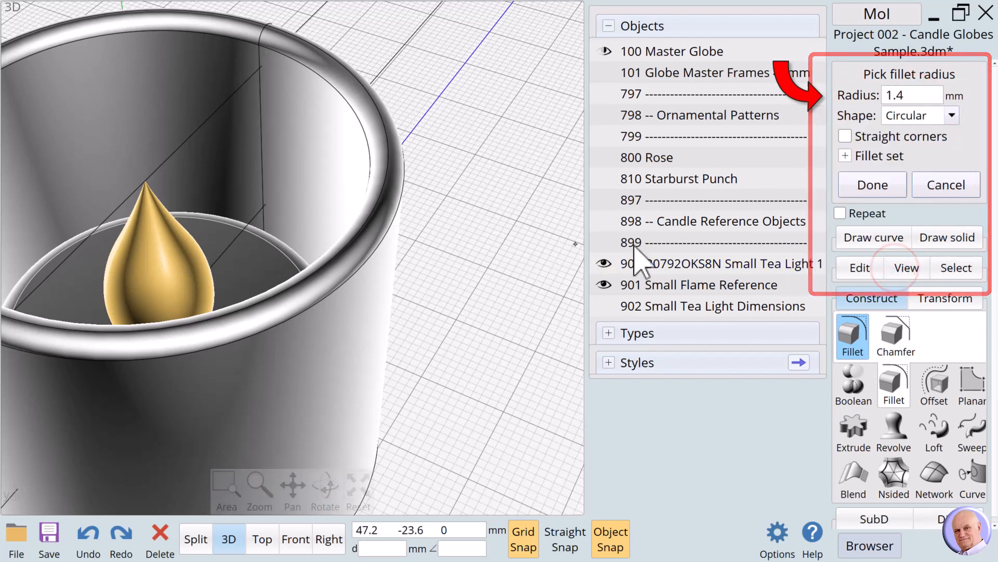
{"action": "left_click", "coordinate": [853, 186]}
{"action": "left_click", "coordinate": [479, 208]}
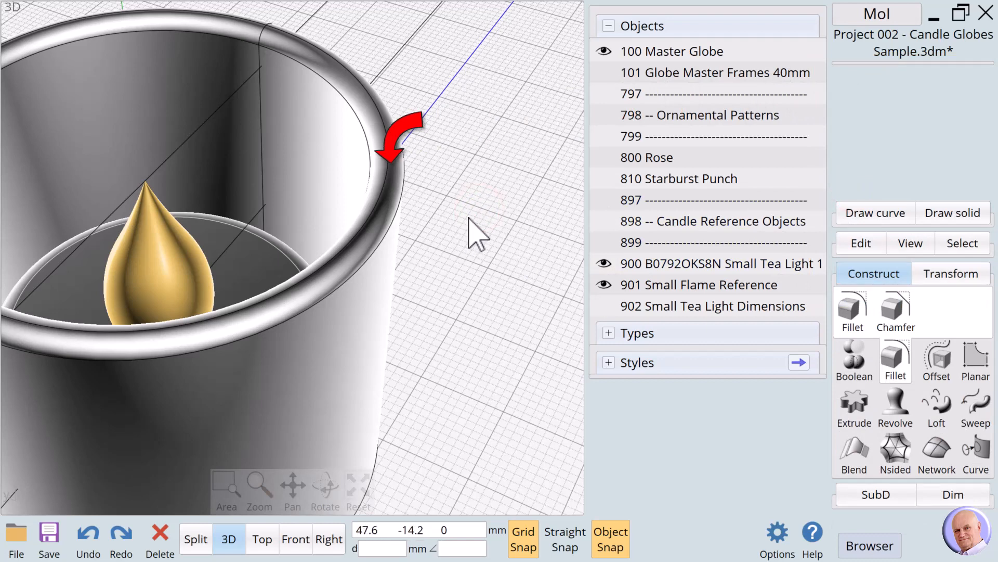
{"action": "scroll", "coordinate": [469, 218], "scroll_direction": "down", "scroll_amount": 2}
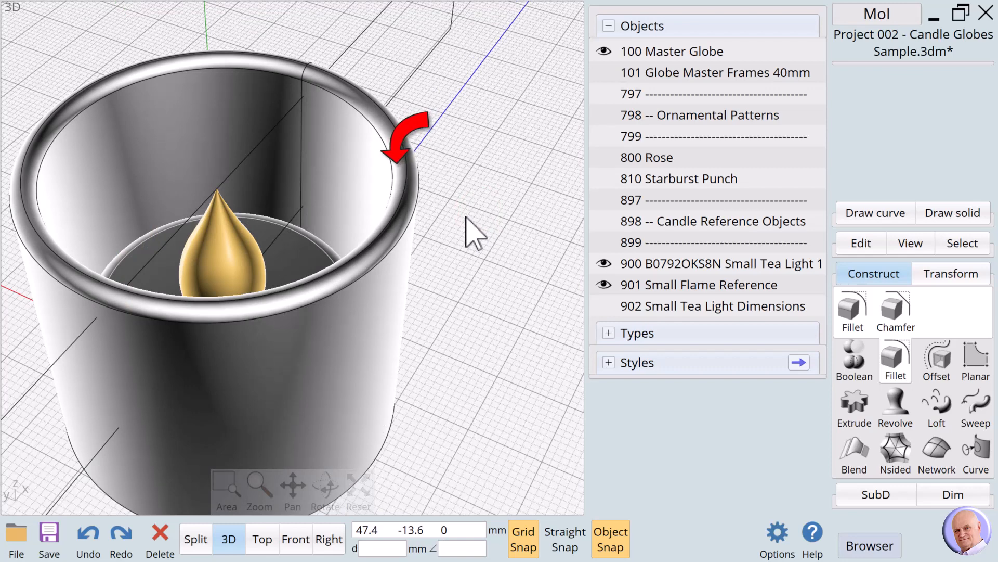
{"action": "left_click", "coordinate": [401, 208]}
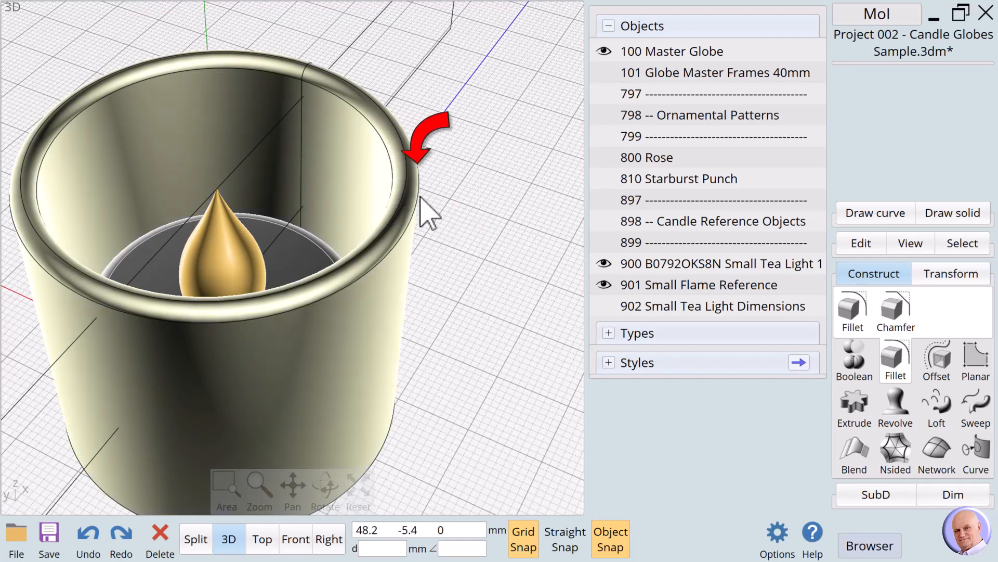
{"action": "left_click", "coordinate": [448, 210]}
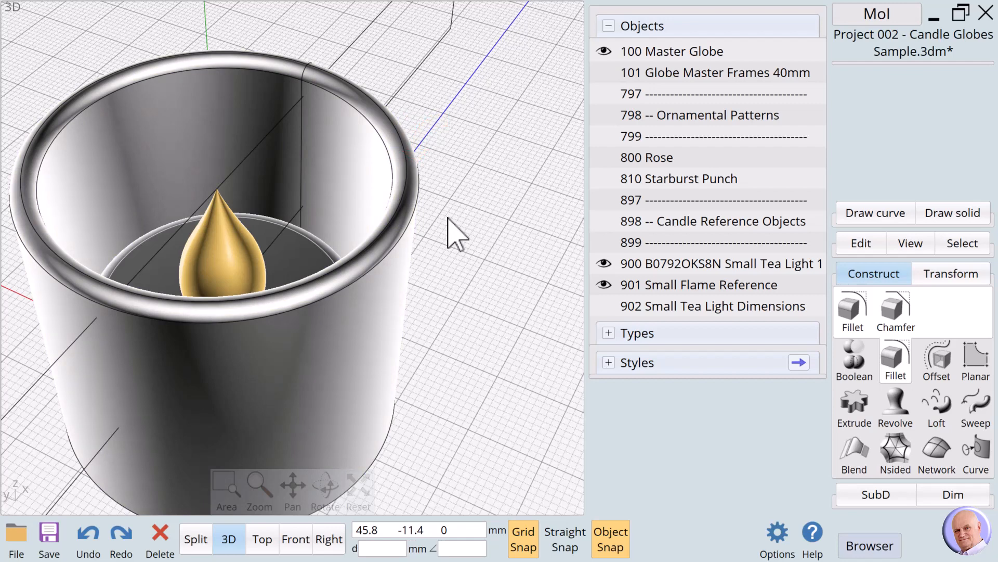
Step: In the Front view, copy the Master Globe solid and paste a duplicate in place
{"action": "left_click", "coordinate": [294, 540]}
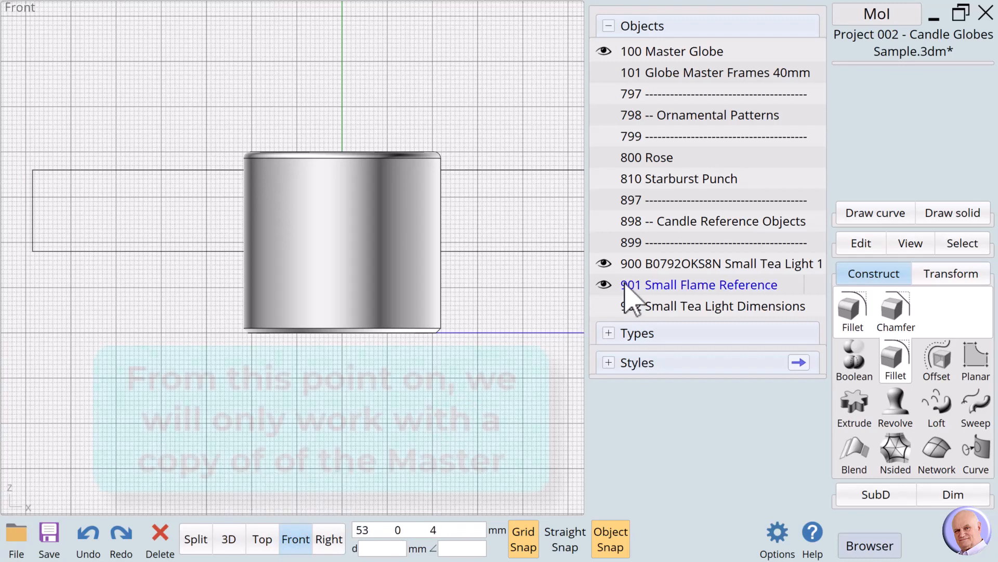
{"action": "left_click", "coordinate": [604, 264]}
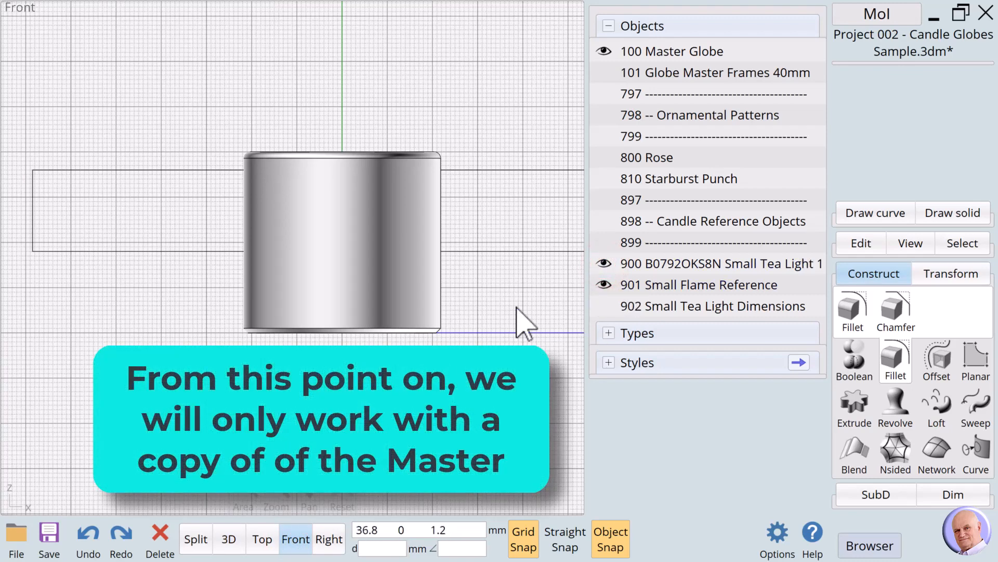
{"action": "left_click", "coordinate": [379, 208]}
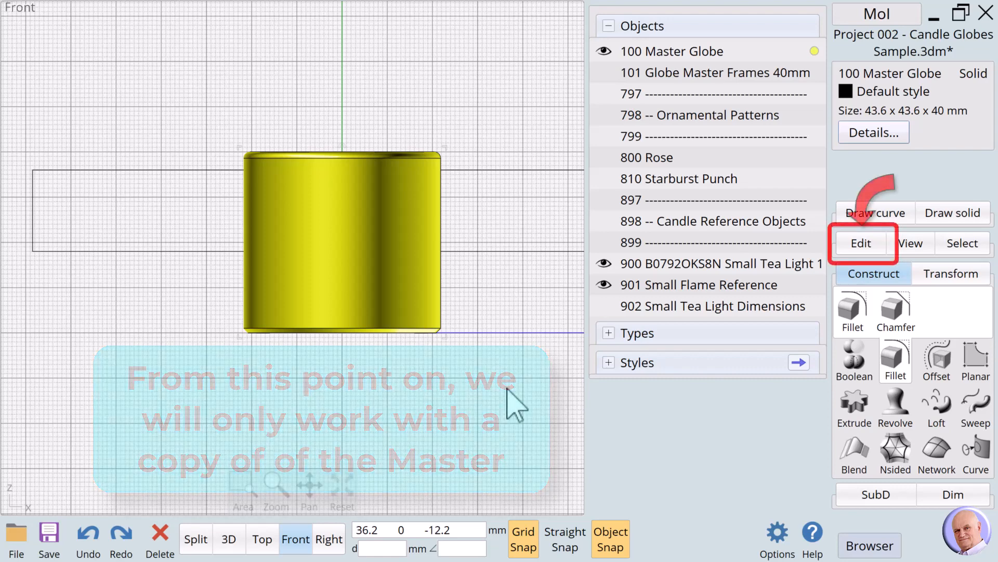
{"action": "left_click", "coordinate": [852, 244]}
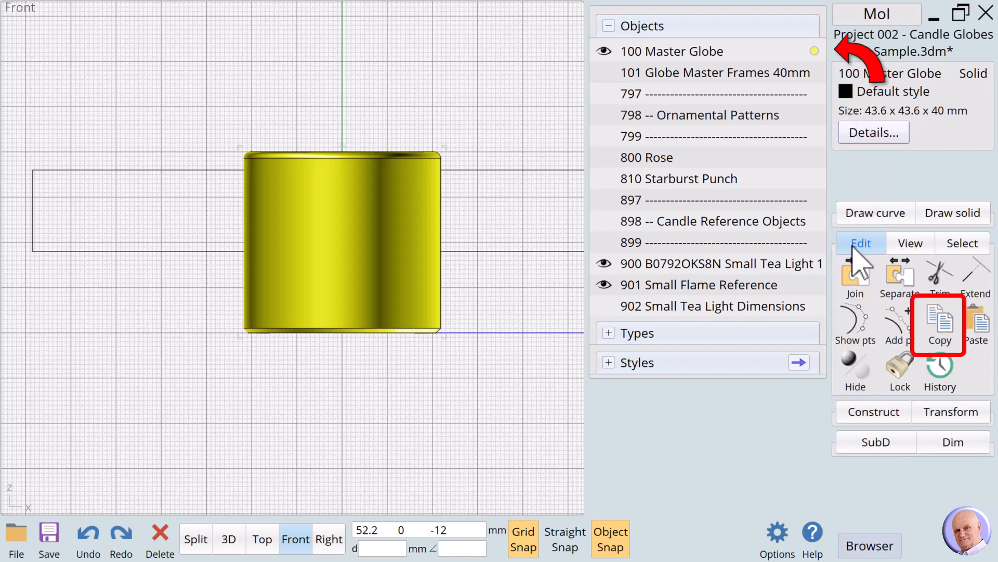
{"action": "left_click", "coordinate": [942, 333]}
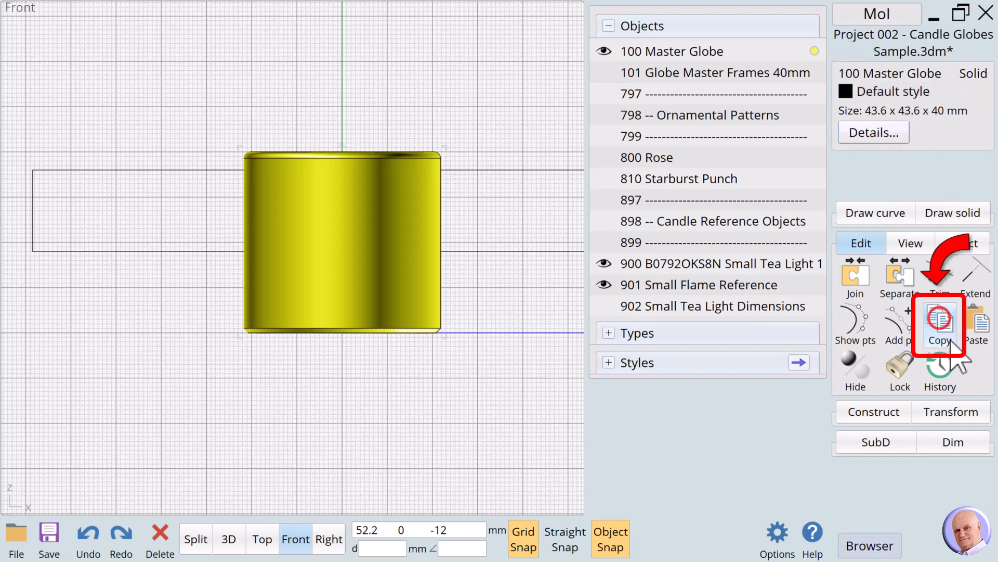
{"action": "left_click", "coordinate": [980, 333]}
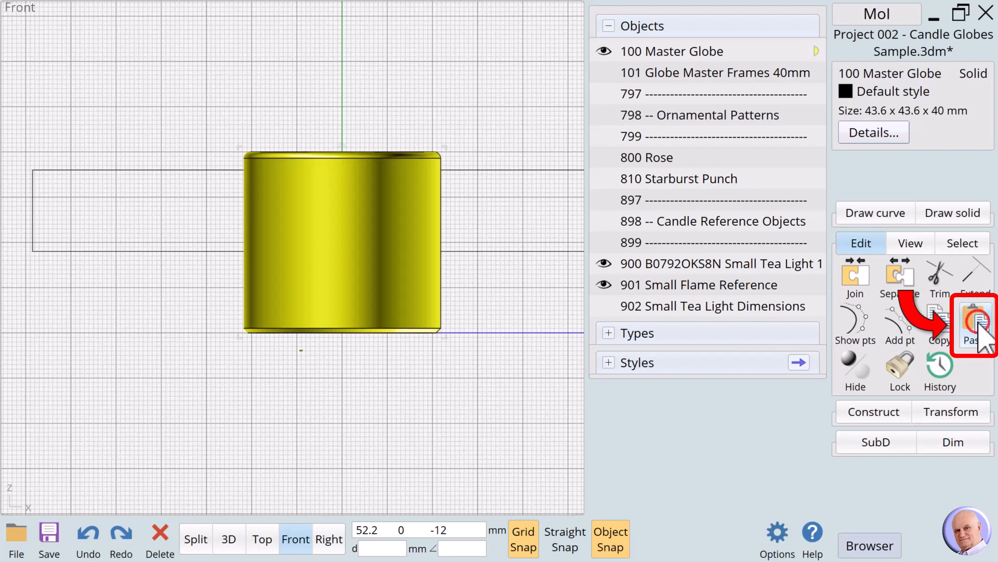
Step: Rename the pasted copy of the Master Globe as "000 Working Globe"
{"action": "left_click", "coordinate": [866, 74]}
{"action": "type", "text": "00"}
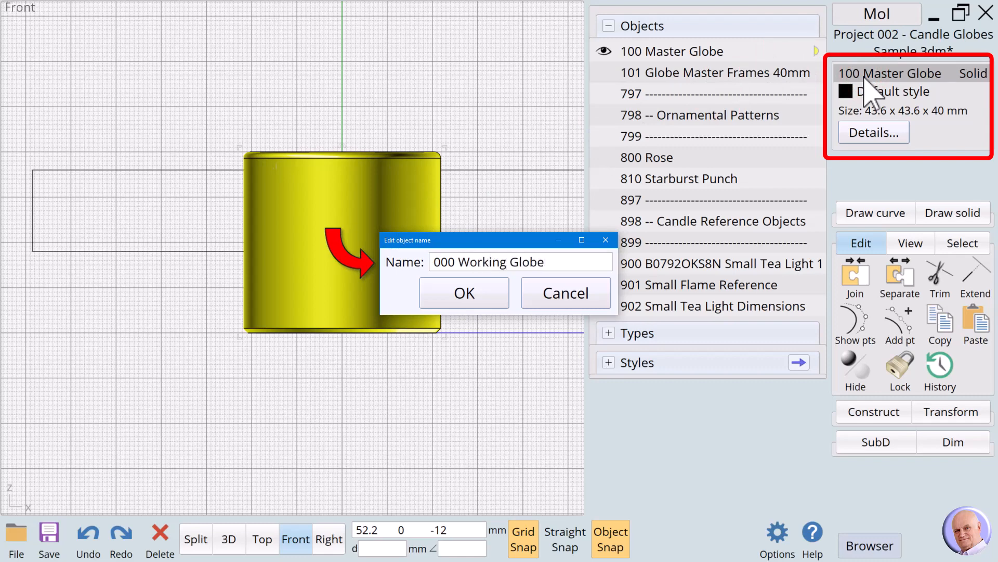
{"action": "type", "text": "0 Working Globe"}
{"action": "left_click", "coordinate": [461, 293]}
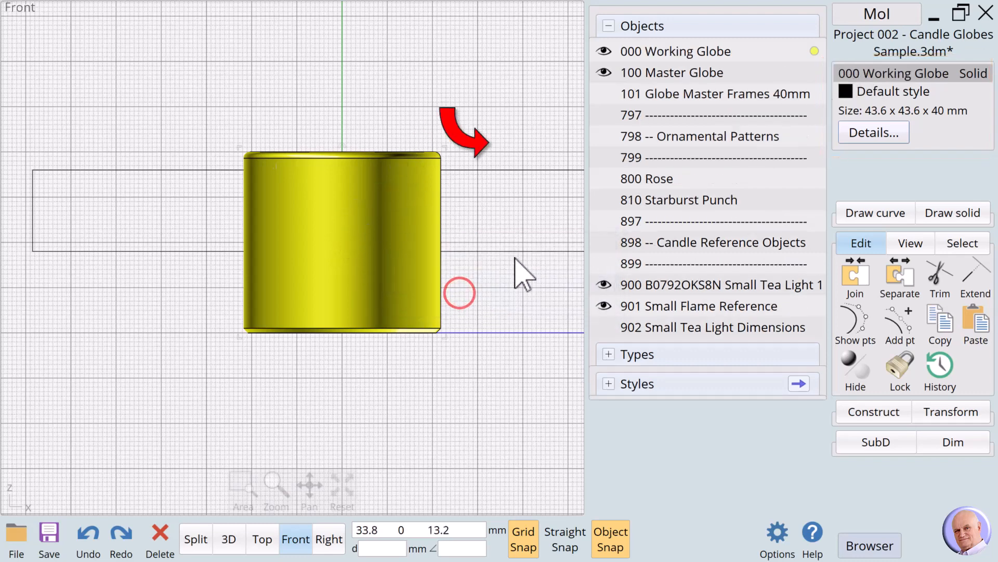
Step: Hide the 100 Master Globe and inspect the working globe in the 3D view
{"action": "left_click", "coordinate": [531, 130]}
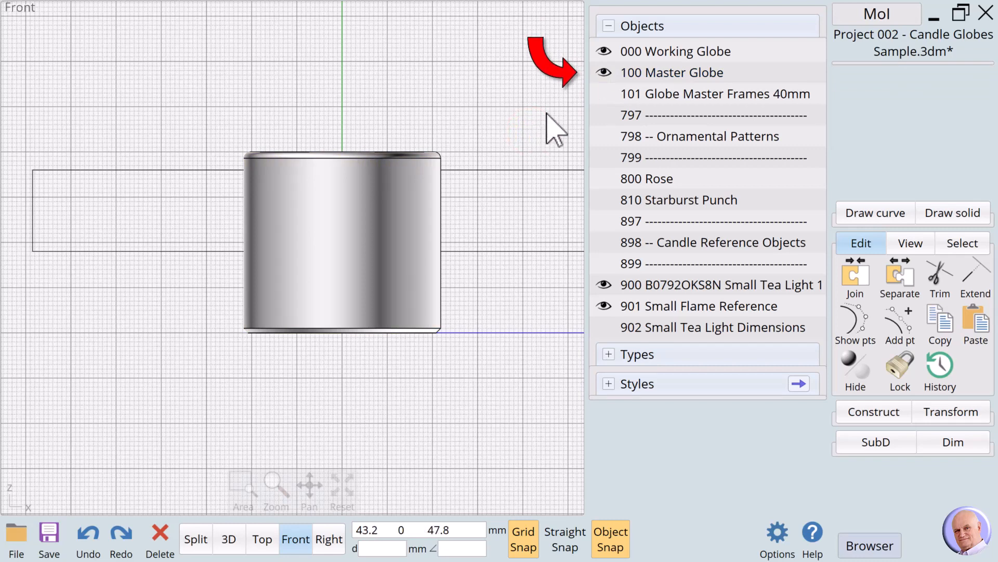
{"action": "left_click", "coordinate": [604, 72]}
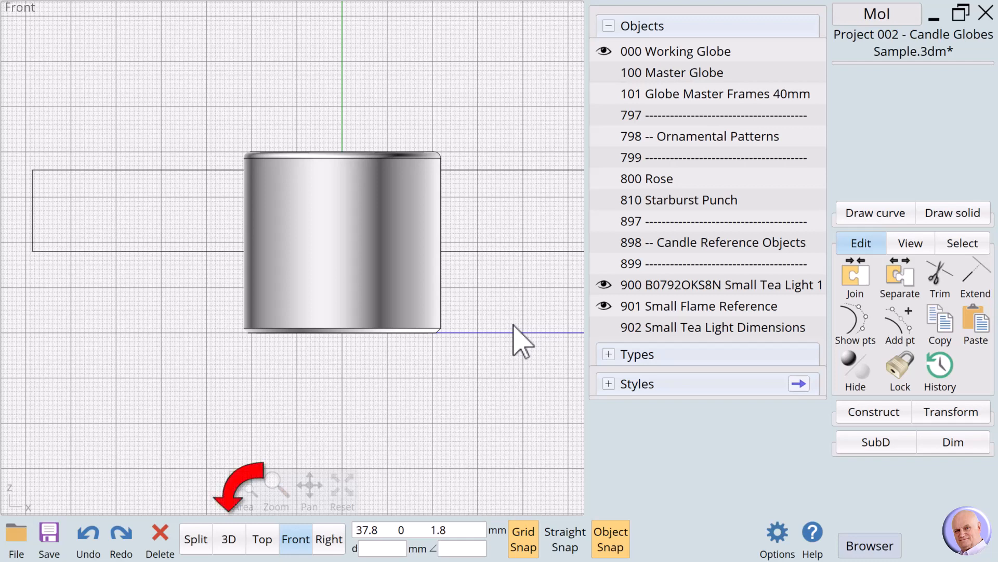
{"action": "left_click", "coordinate": [224, 540]}
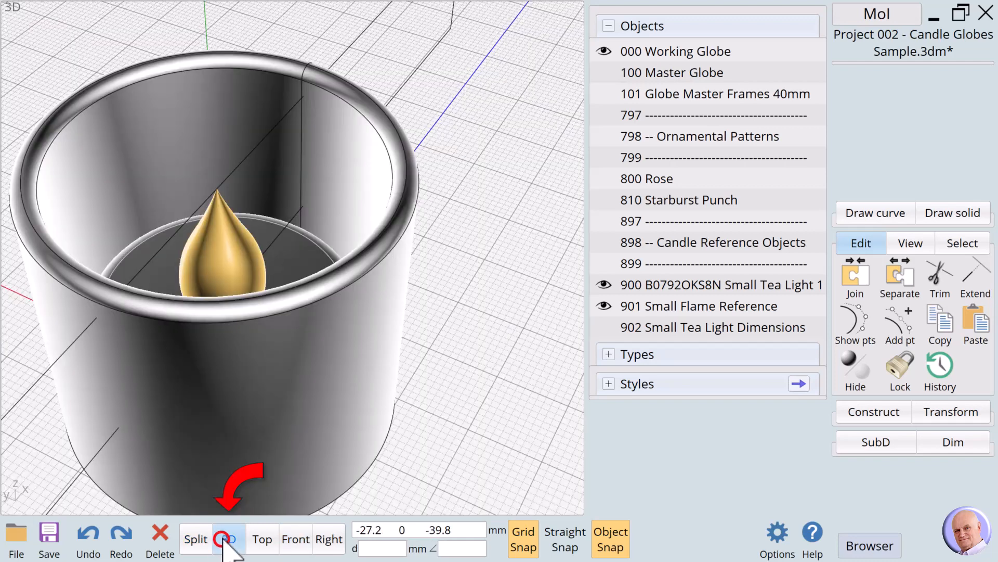
{"action": "left_click", "coordinate": [223, 540]}
{"action": "mouse_move", "coordinate": [325, 486]}
{"action": "left_mouse_down"}
{"action": "mouse_move", "coordinate": [343, 502]}
{"action": "mouse_move", "coordinate": [377, 471]}
{"action": "mouse_move", "coordinate": [337, 488]}
{"action": "left_mouse_up"}
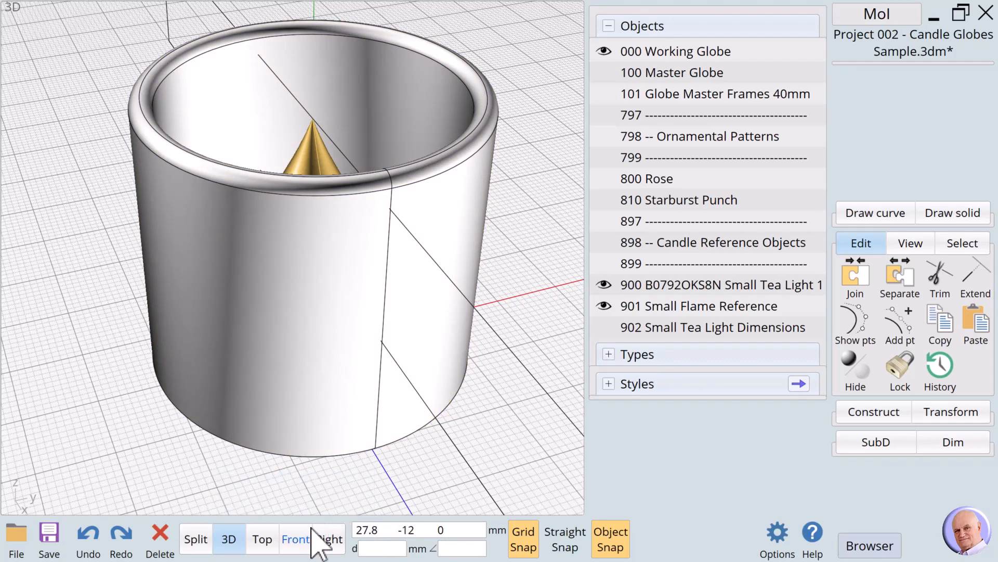
Step: In the Front view, calculate the length of the working globe's lower outer circular edge and copy it to the clipboard
{"action": "left_click", "coordinate": [290, 543]}
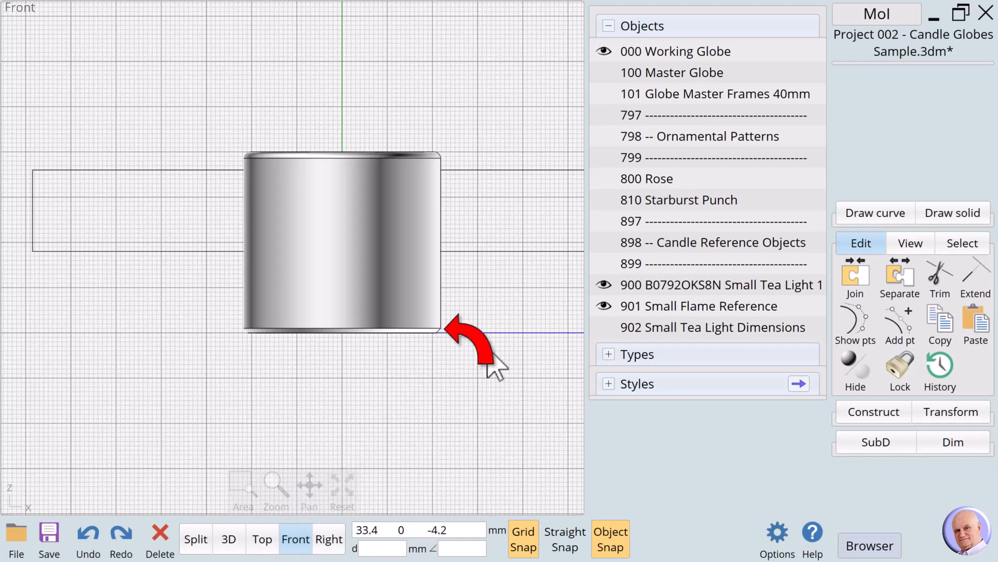
{"action": "left_click", "coordinate": [437, 329]}
{"action": "left_click", "coordinate": [437, 329]}
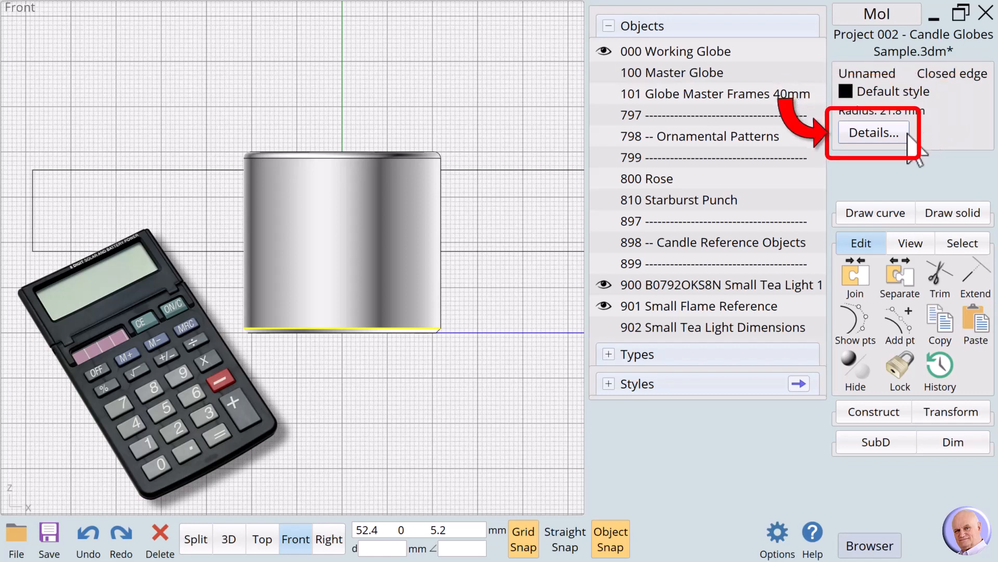
{"action": "left_click", "coordinate": [892, 136]}
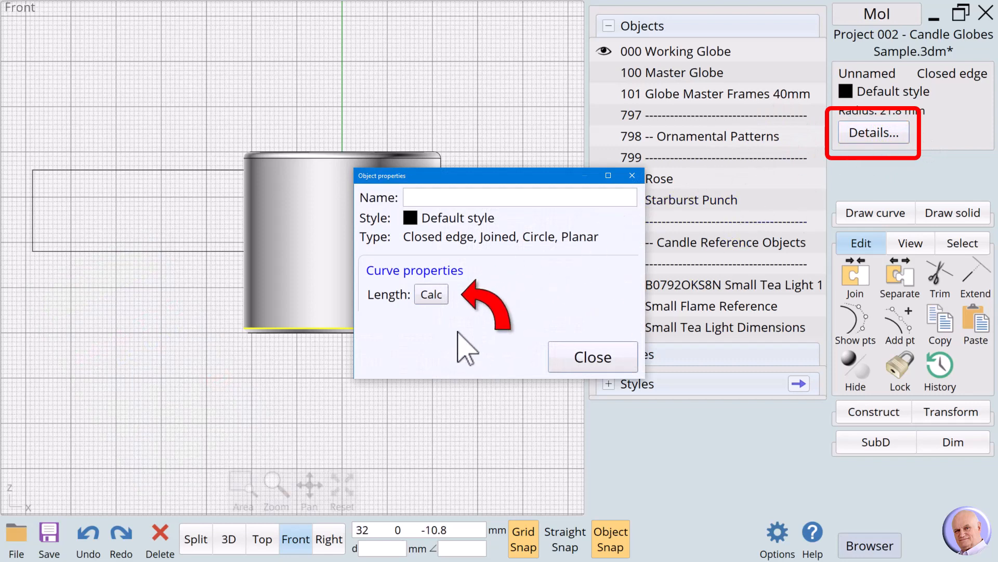
{"action": "left_click", "coordinate": [434, 297]}
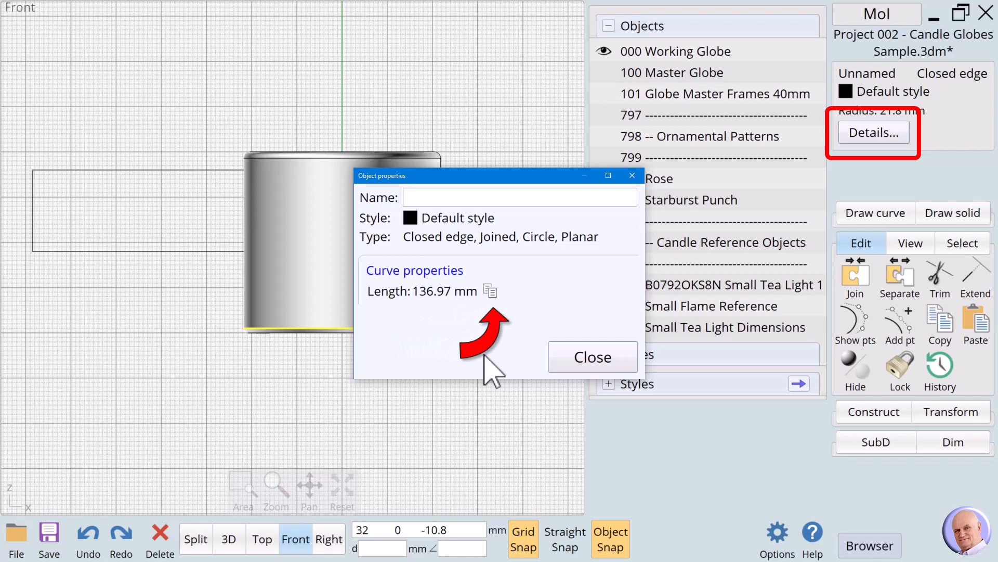
{"action": "left_click", "coordinate": [490, 291]}
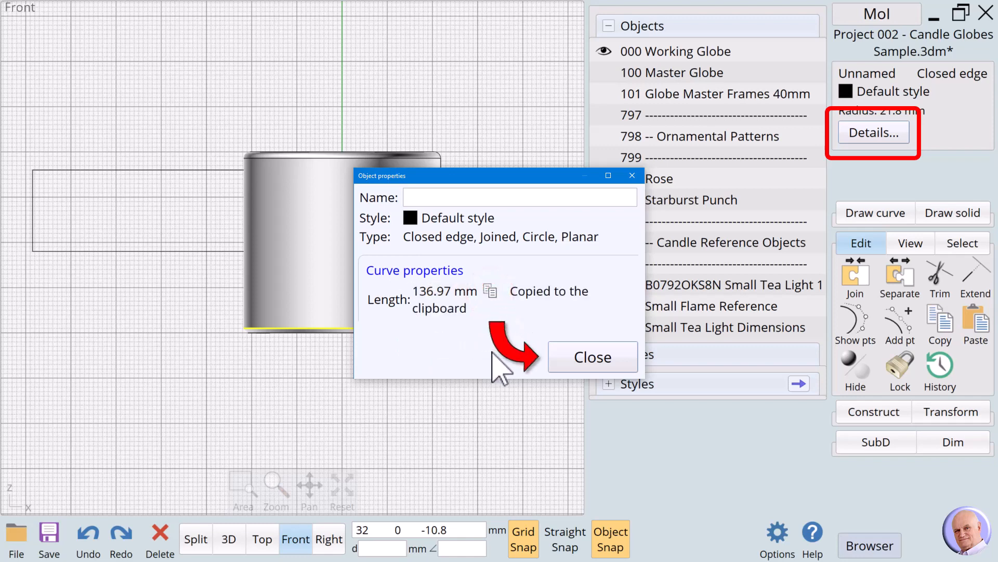
{"action": "left_click", "coordinate": [590, 367]}
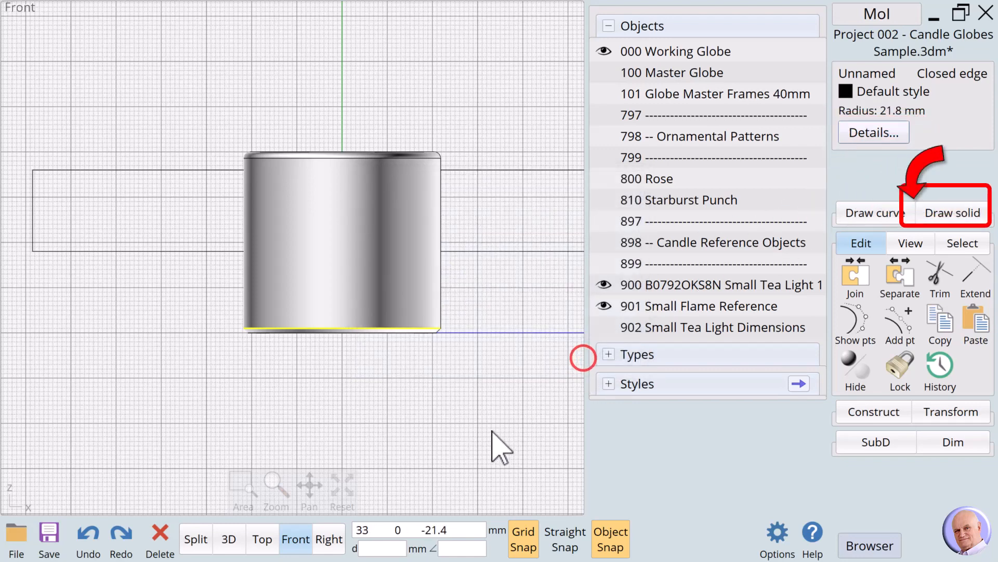
{"action": "left_click", "coordinate": [471, 364]}
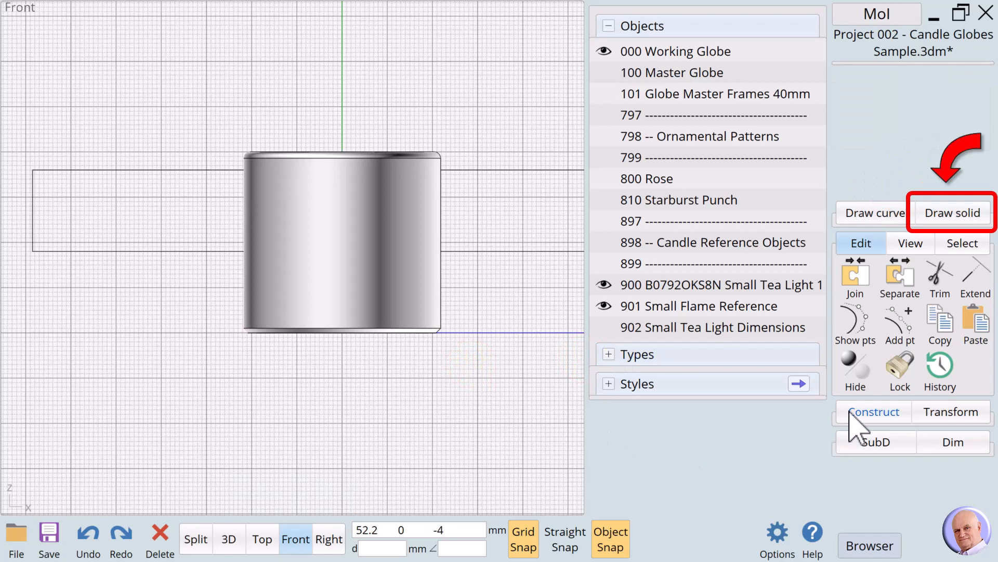
Step: Draw a three-point plane from the globe's upper to lower outer edge, extending left, 37.6 mm wide and 136.97 mm in height
{"action": "left_click", "coordinate": [968, 220]}
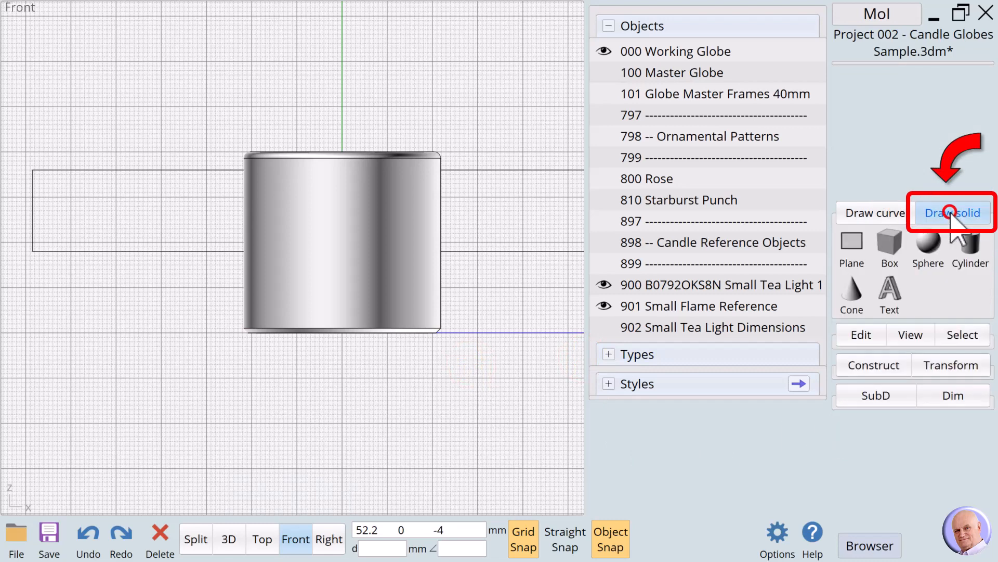
{"action": "left_click", "coordinate": [847, 242]}
{"action": "left_click", "coordinate": [929, 243]}
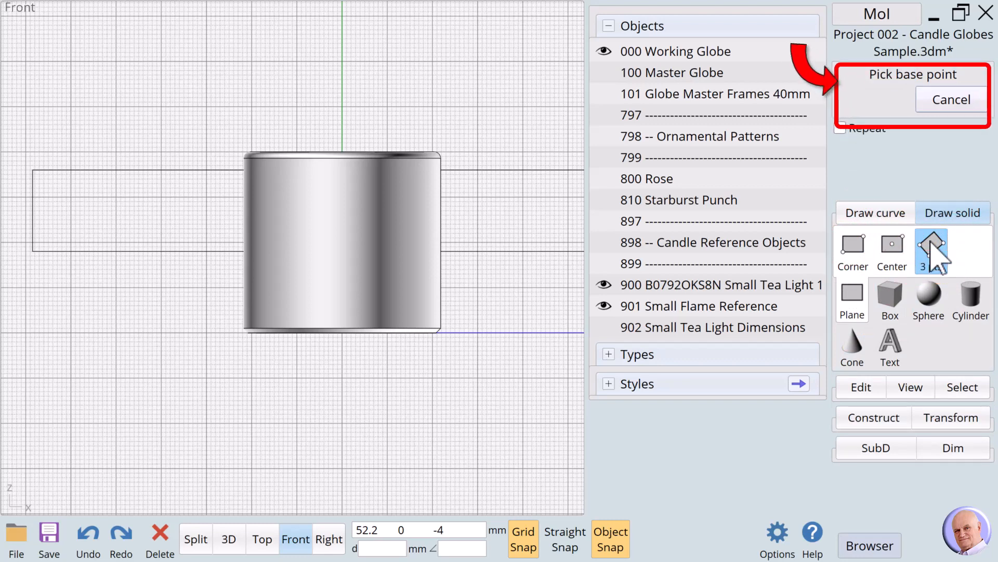
{"action": "left_click", "coordinate": [440, 158]}
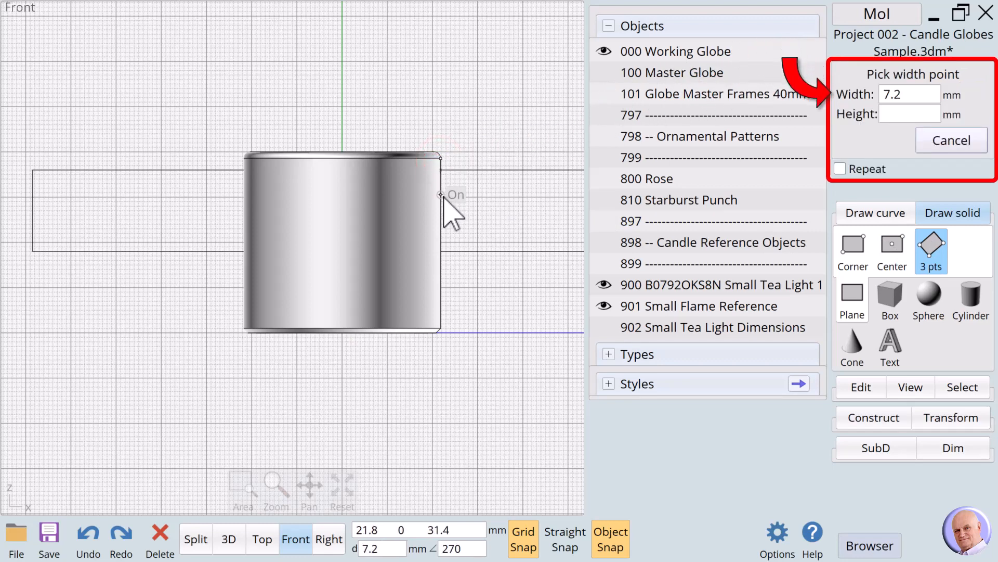
{"action": "left_click", "coordinate": [440, 329]}
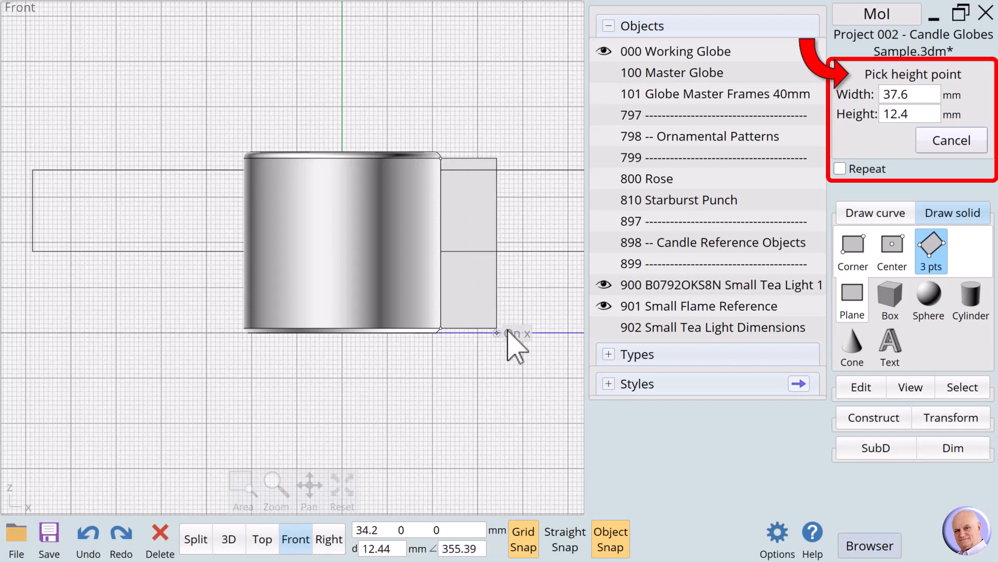
{"action": "left_click", "coordinate": [913, 115]}
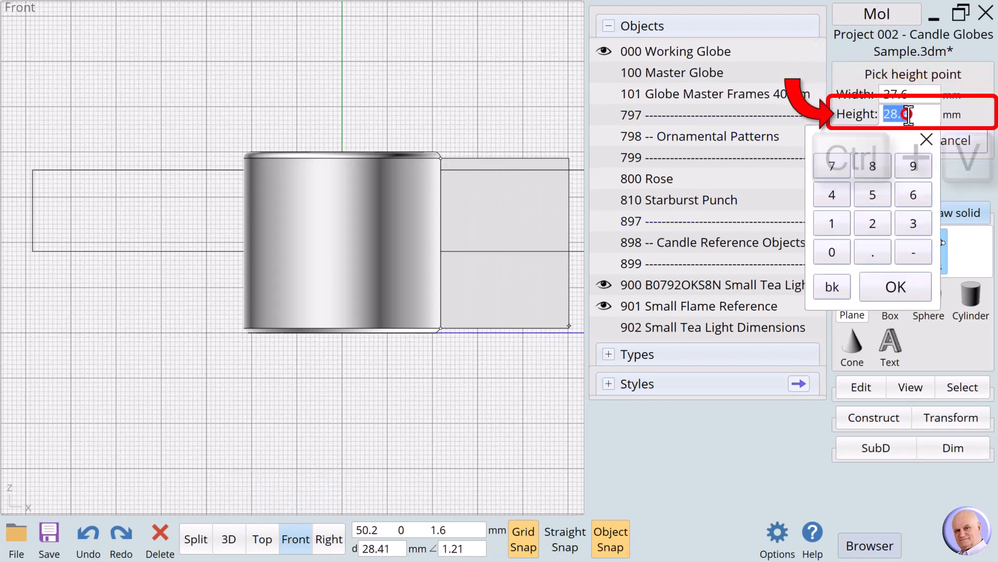
{"action": "key", "text": "ctrl+v"}
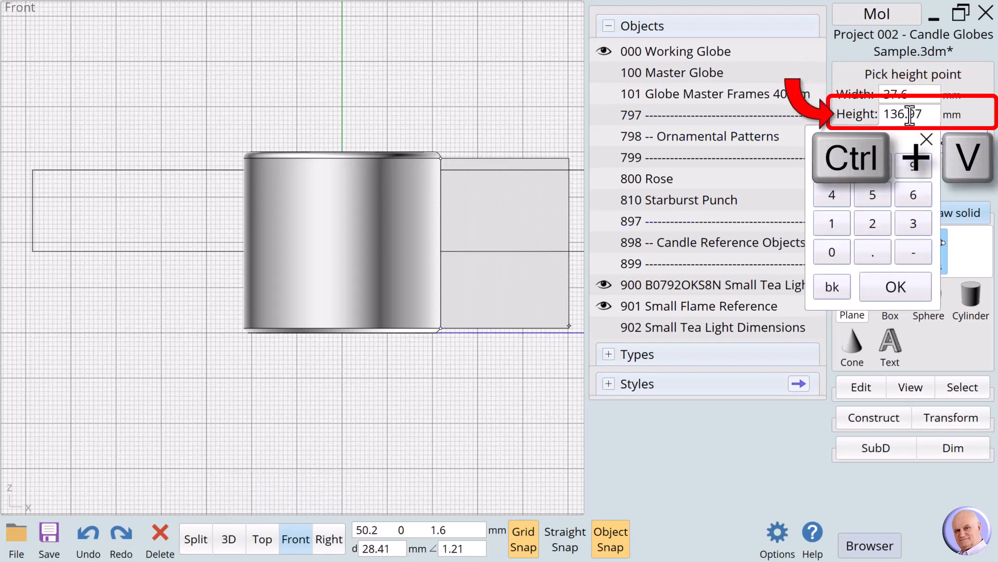
{"action": "left_click", "coordinate": [893, 286]}
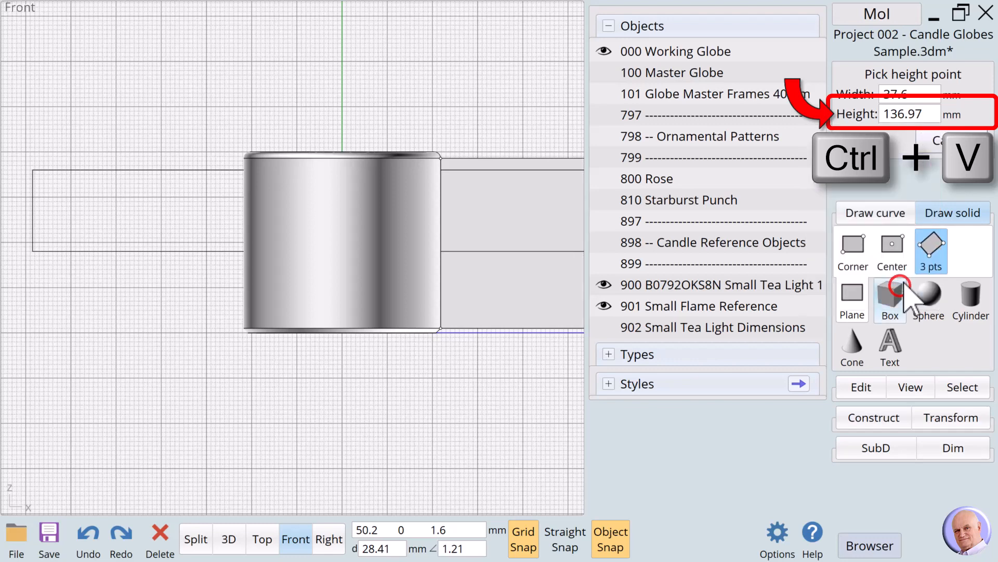
{"action": "left_click", "coordinate": [370, 455]}
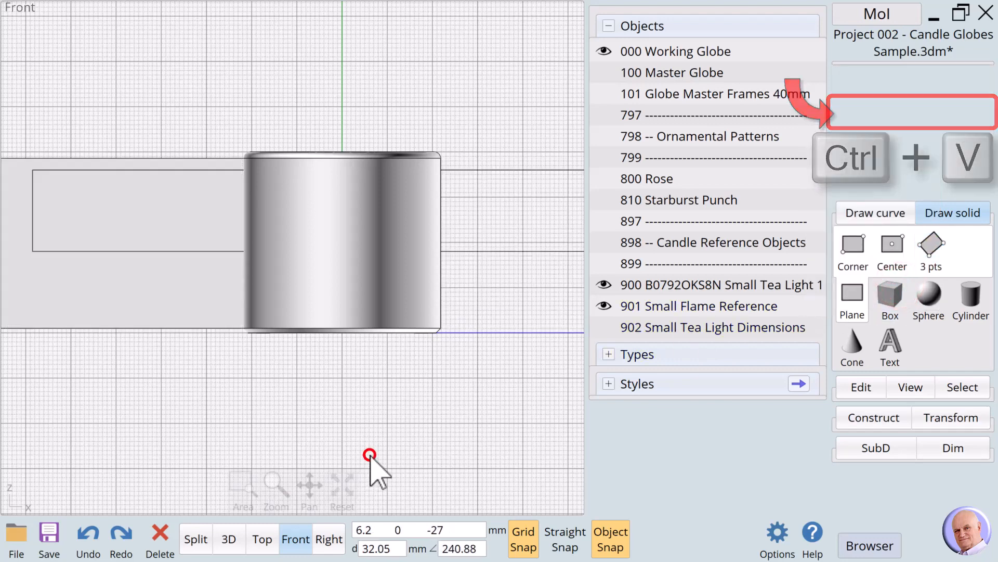
{"action": "scroll", "coordinate": [427, 433], "scroll_direction": "down", "scroll_amount": 3}
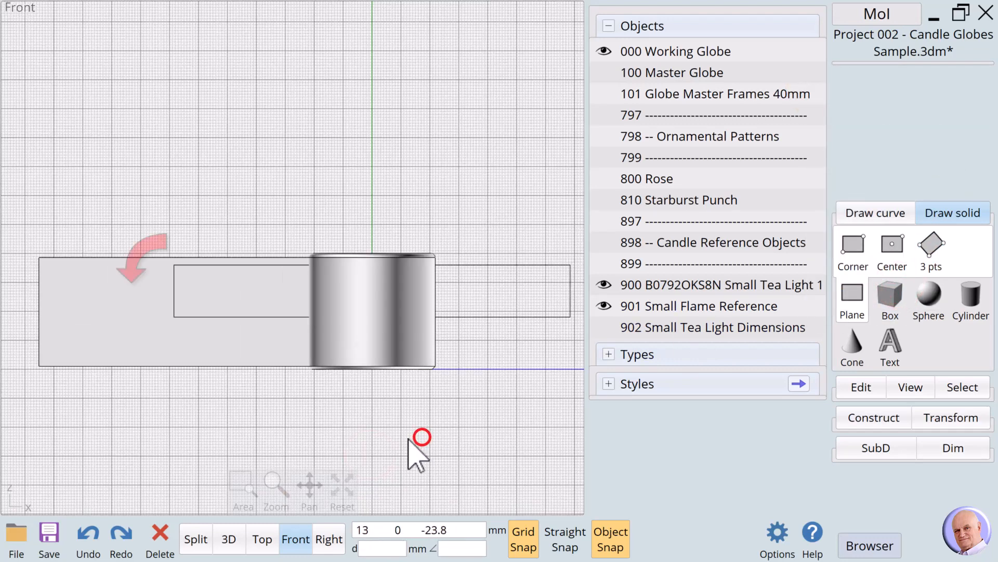
Step: Name the new plane surface "200 Source Plane"
{"action": "left_click", "coordinate": [159, 331]}
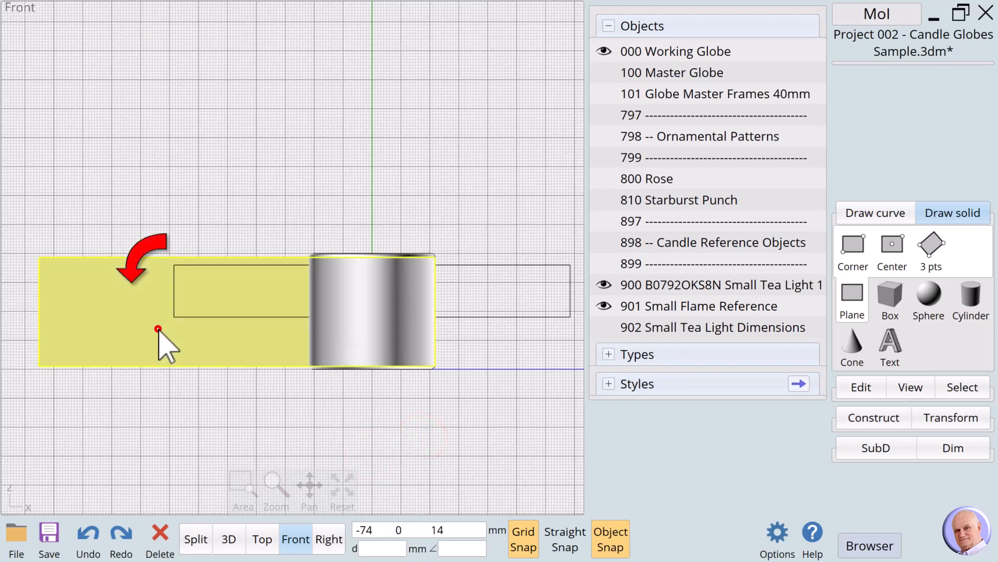
{"action": "left_click", "coordinate": [159, 330]}
{"action": "left_click", "coordinate": [849, 73]}
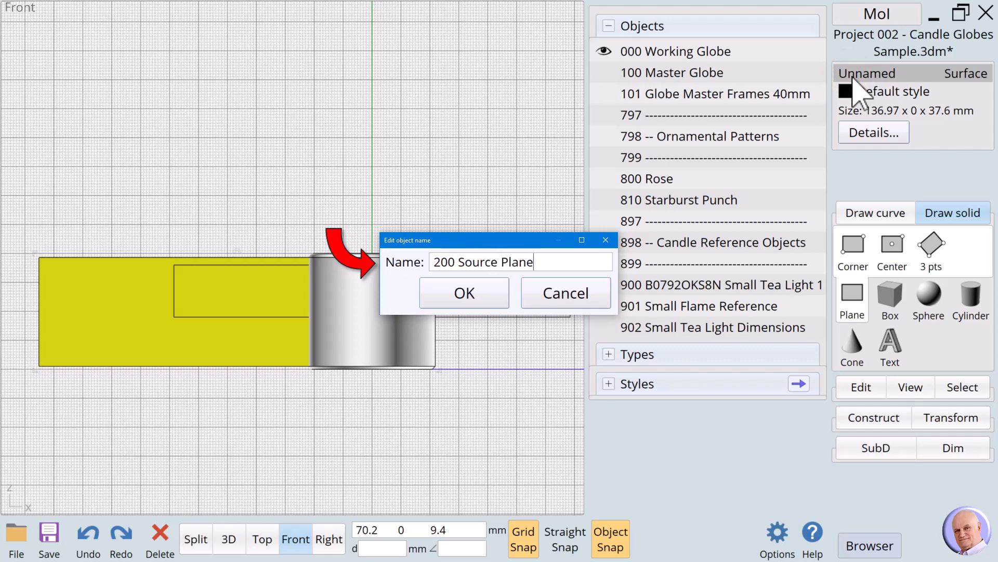
{"action": "left_click", "coordinate": [497, 294]}
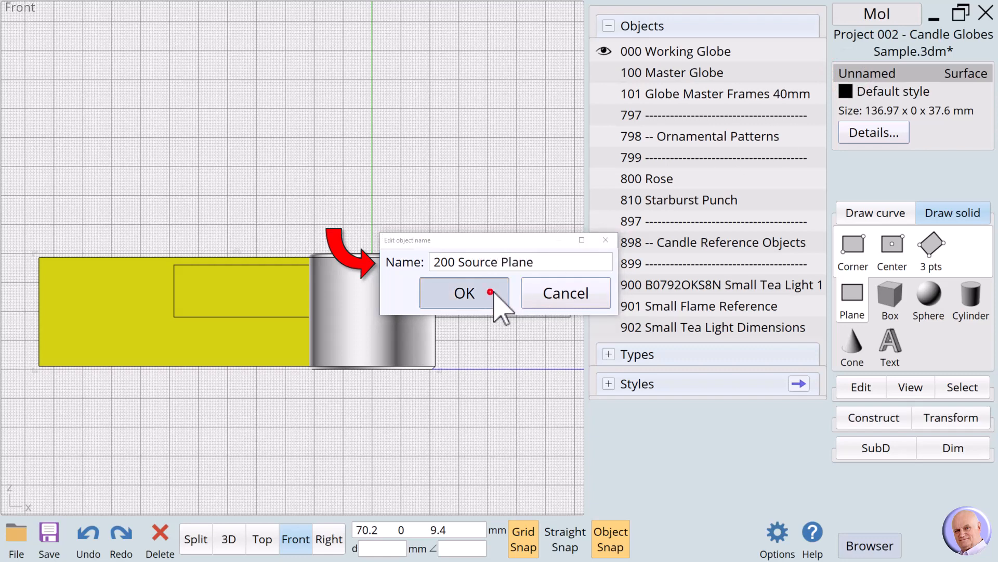
{"action": "left_click", "coordinate": [497, 370]}
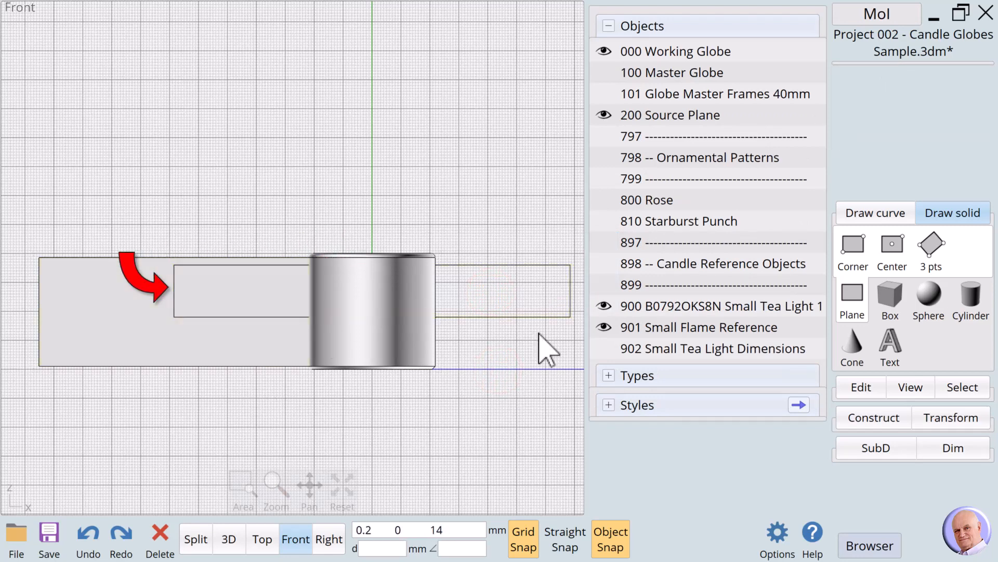
Step: Draw a 136.97 x 18 mm corner rectangle over the existing flame outline and name it "201 Flame Locator"
{"action": "left_click", "coordinate": [858, 204]}
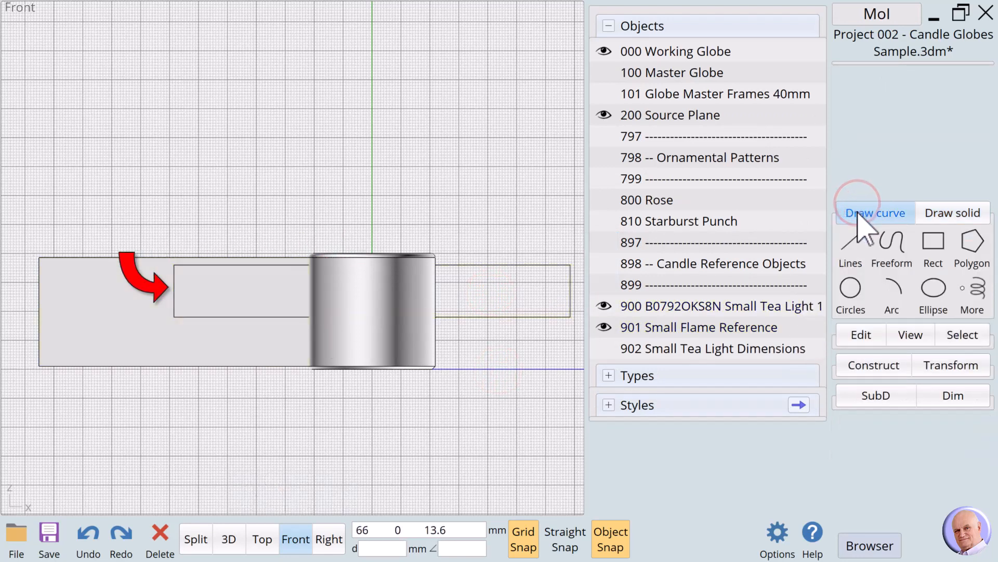
{"action": "left_click", "coordinate": [939, 239]}
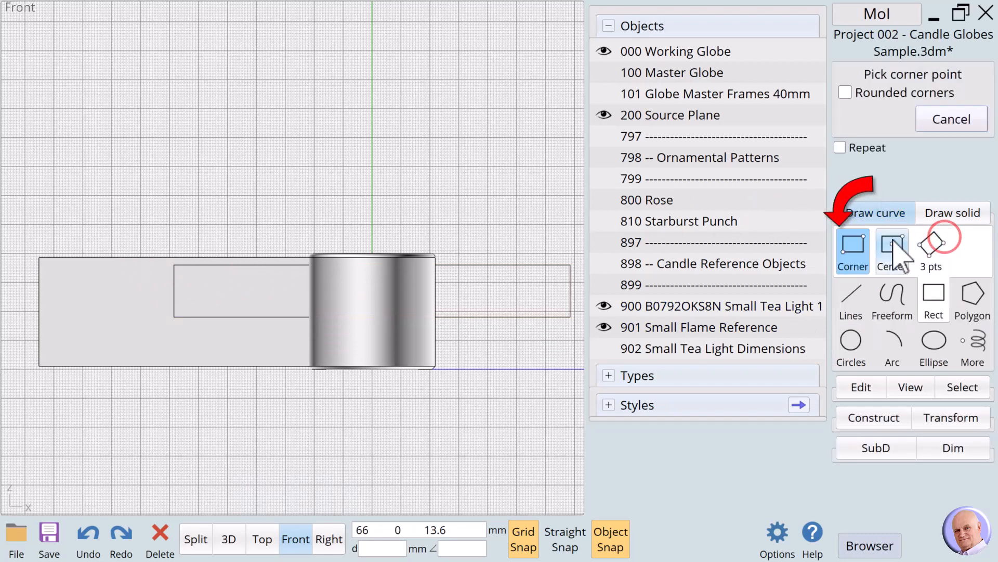
{"action": "left_click", "coordinate": [860, 243]}
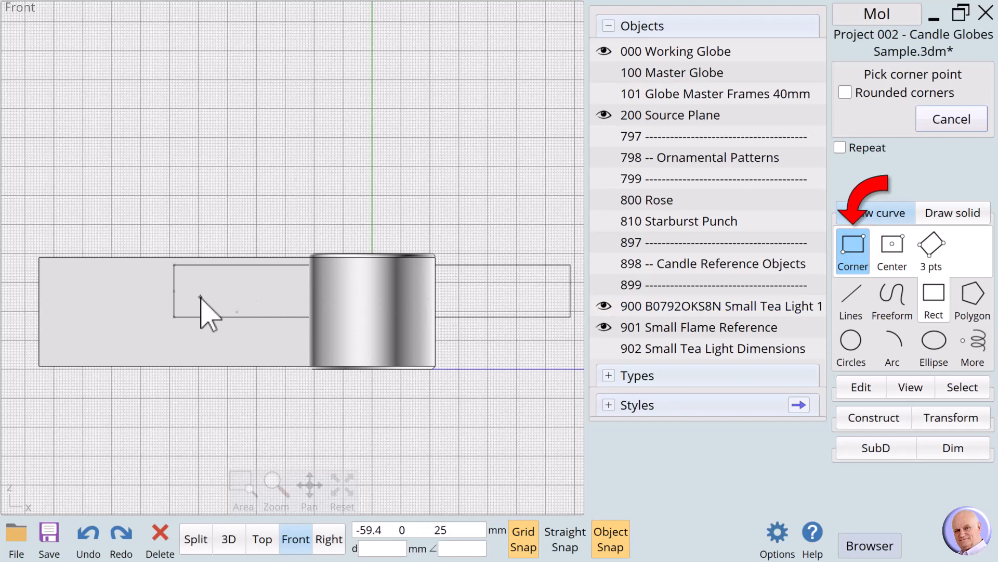
{"action": "left_click", "coordinate": [175, 266]}
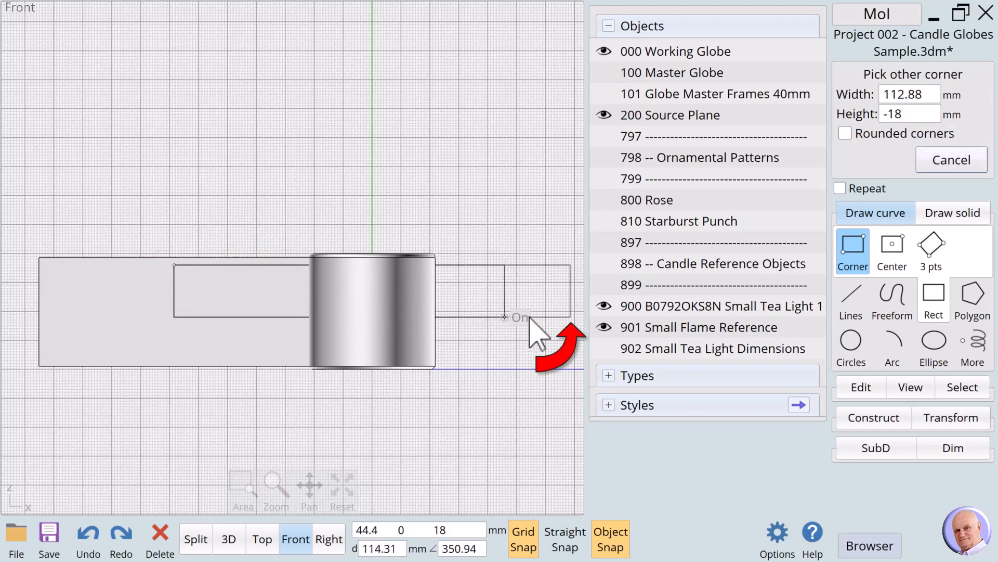
{"action": "left_click", "coordinate": [570, 317]}
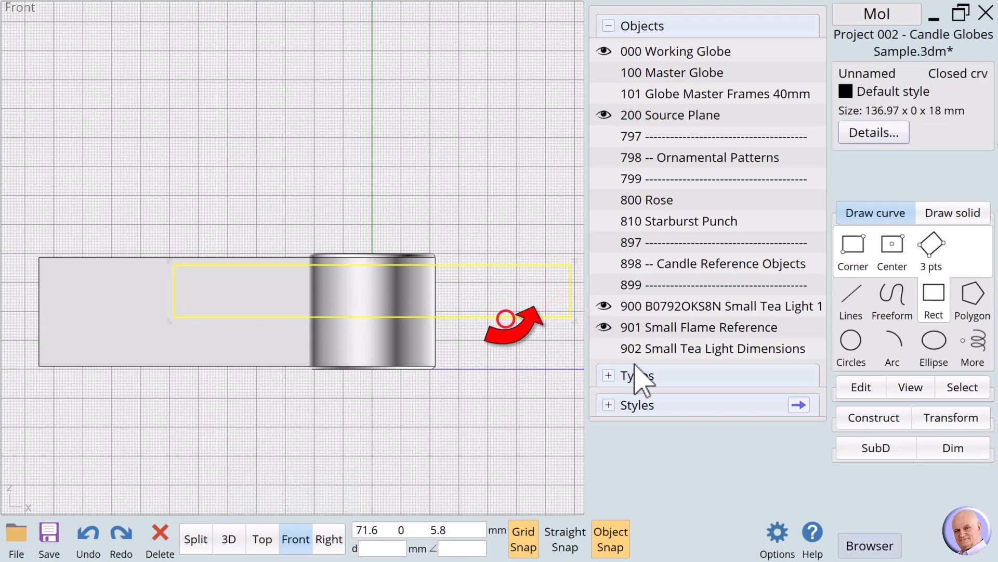
{"action": "left_click", "coordinate": [875, 74]}
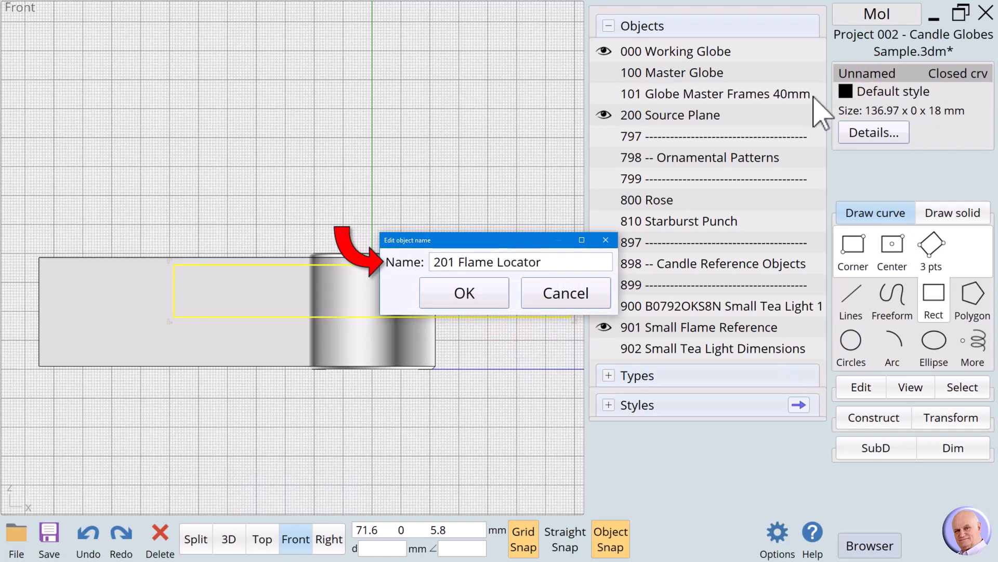
{"action": "left_click", "coordinate": [469, 302]}
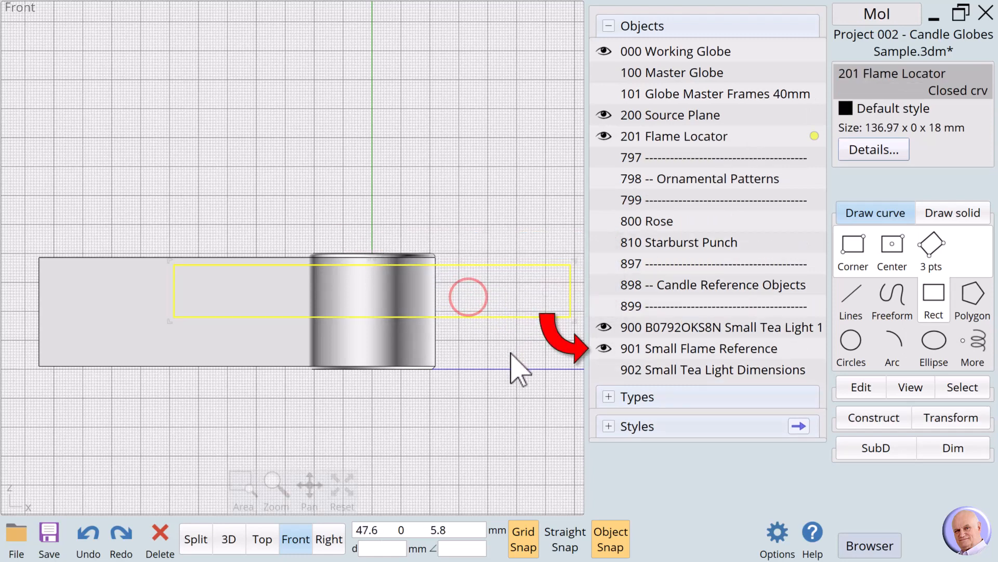
Step: Clear the selection and hide the 901 Small Flame Reference and the 900 small tea light
{"action": "left_click", "coordinate": [491, 375]}
{"action": "left_click", "coordinate": [603, 347]}
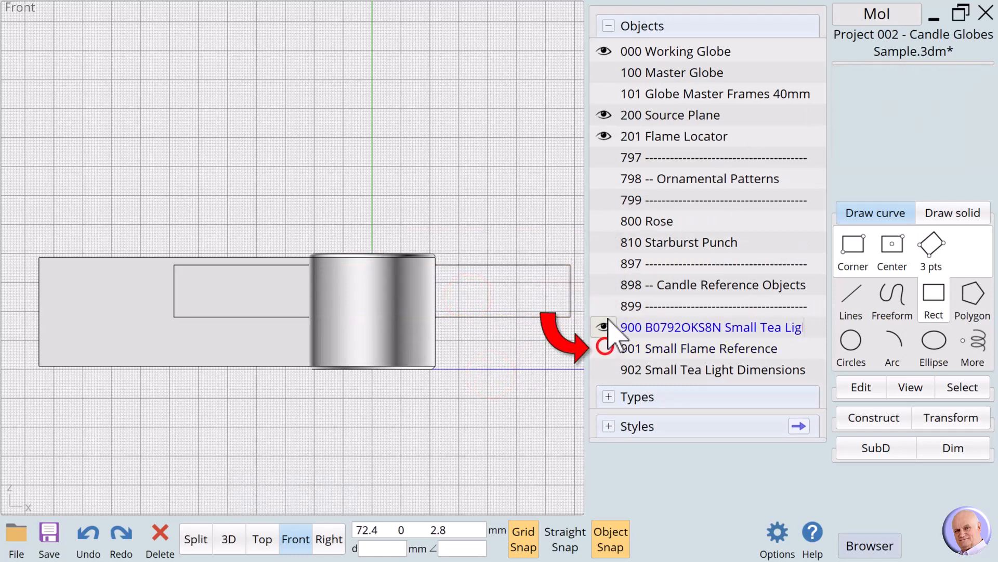
{"action": "left_click", "coordinate": [603, 326]}
Step: Align the 200 Source Plane and 201 Flame Locator as a group by their top to Z -10 mm, below the globe
{"action": "left_click", "coordinate": [814, 114]}
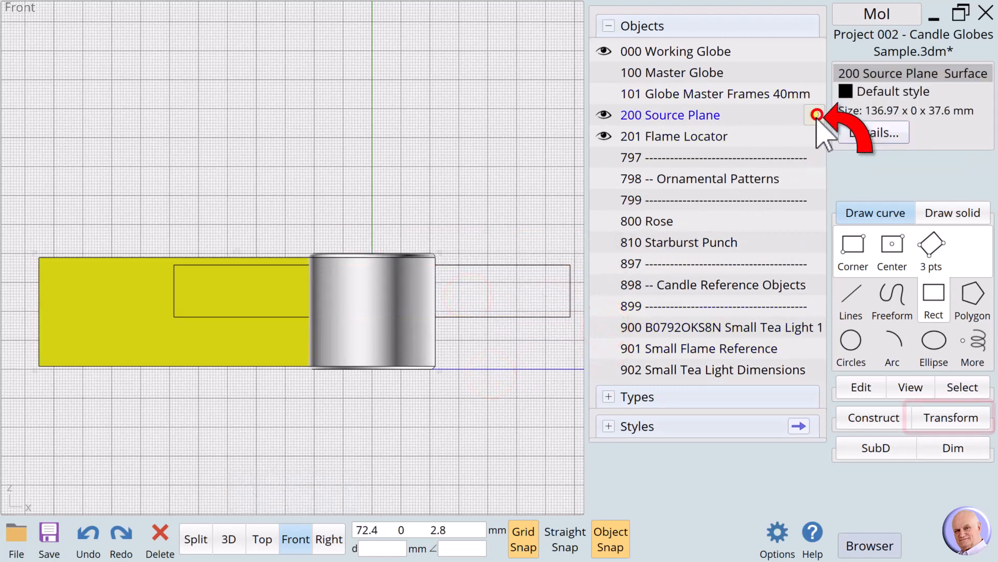
{"action": "left_click", "coordinate": [815, 136]}
{"action": "left_click", "coordinate": [942, 418]}
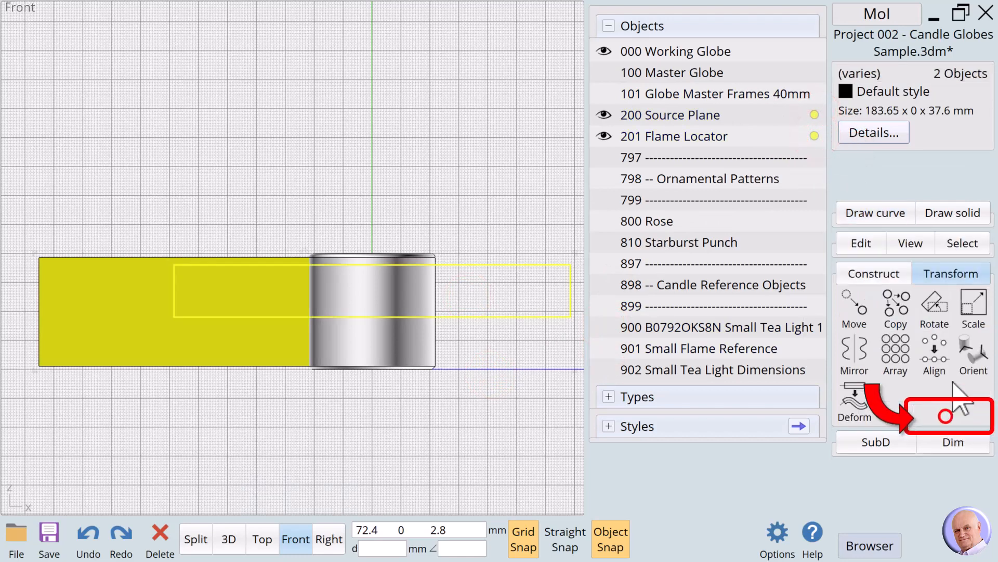
{"action": "left_click", "coordinate": [940, 364]}
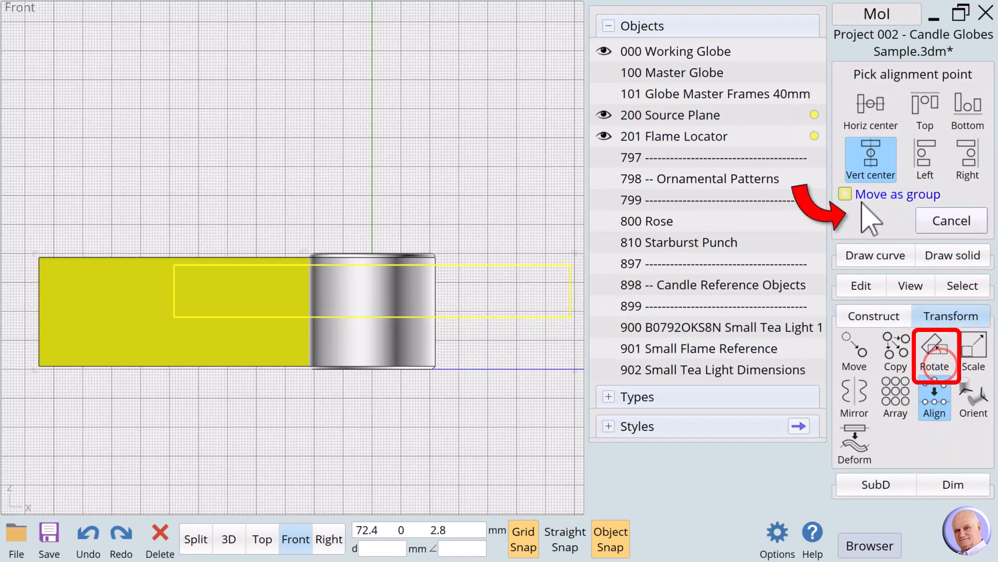
{"action": "left_click", "coordinate": [925, 101]}
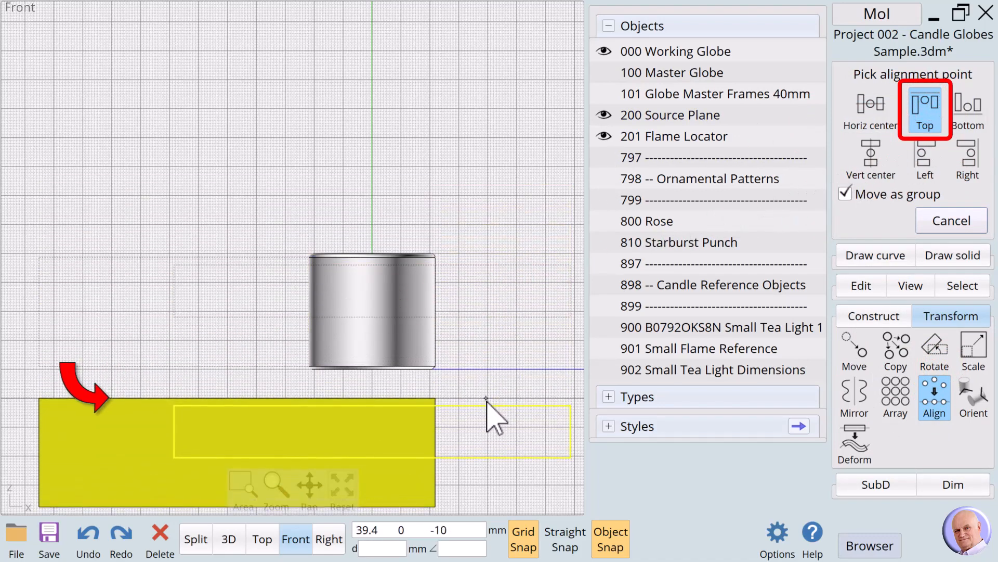
Step: Align the source plane and flame locator individually by their vertical centers on the globe's central axis and clear the selection
{"action": "scroll", "coordinate": [487, 397], "scroll_direction": "up", "scroll_amount": 4}
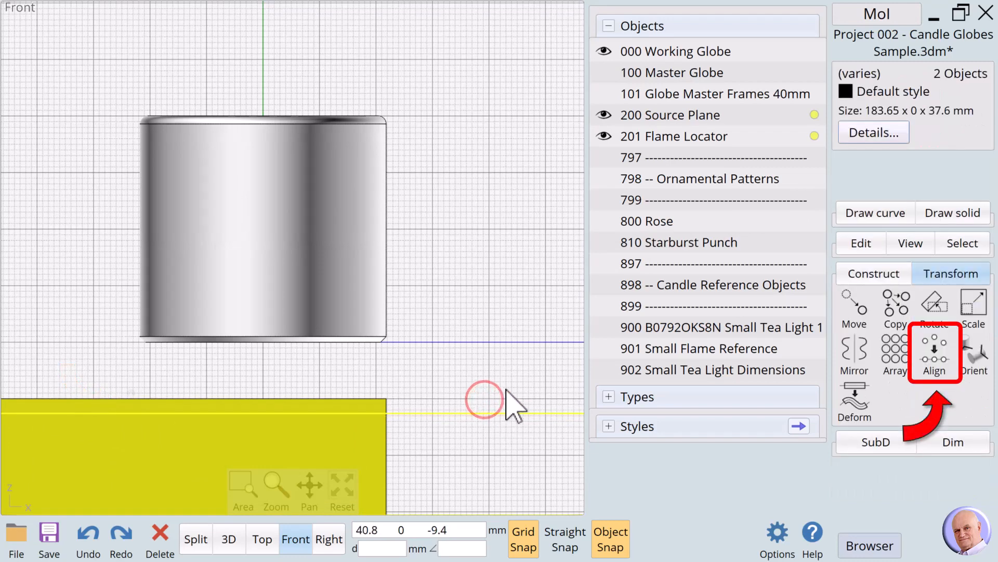
{"action": "left_click", "coordinate": [935, 357]}
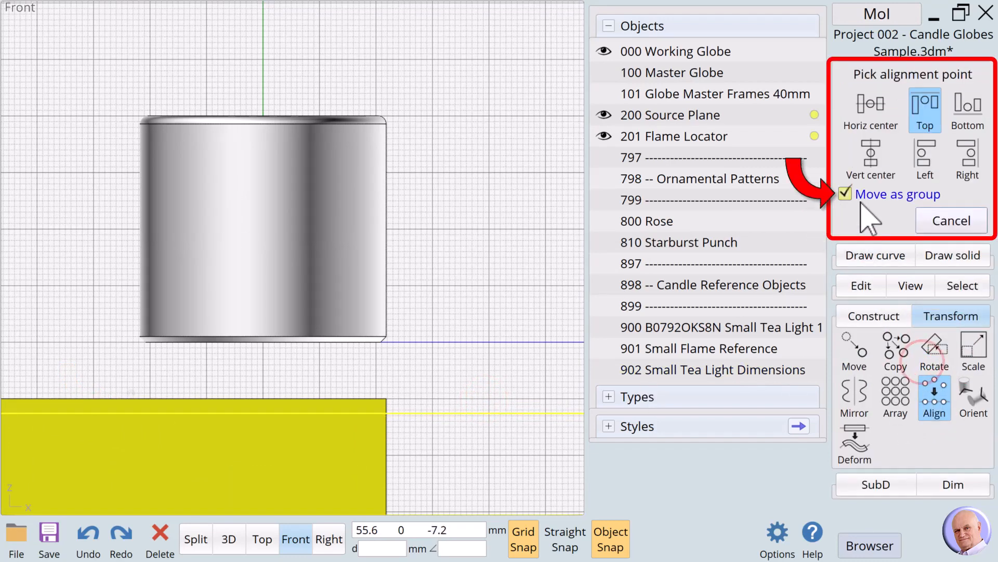
{"action": "left_click", "coordinate": [844, 194]}
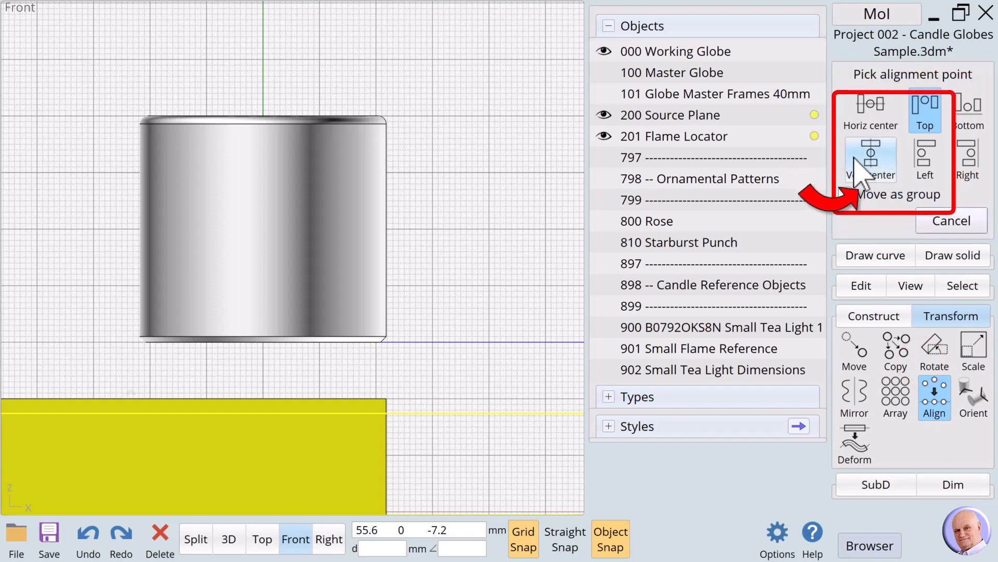
{"action": "left_click", "coordinate": [871, 155]}
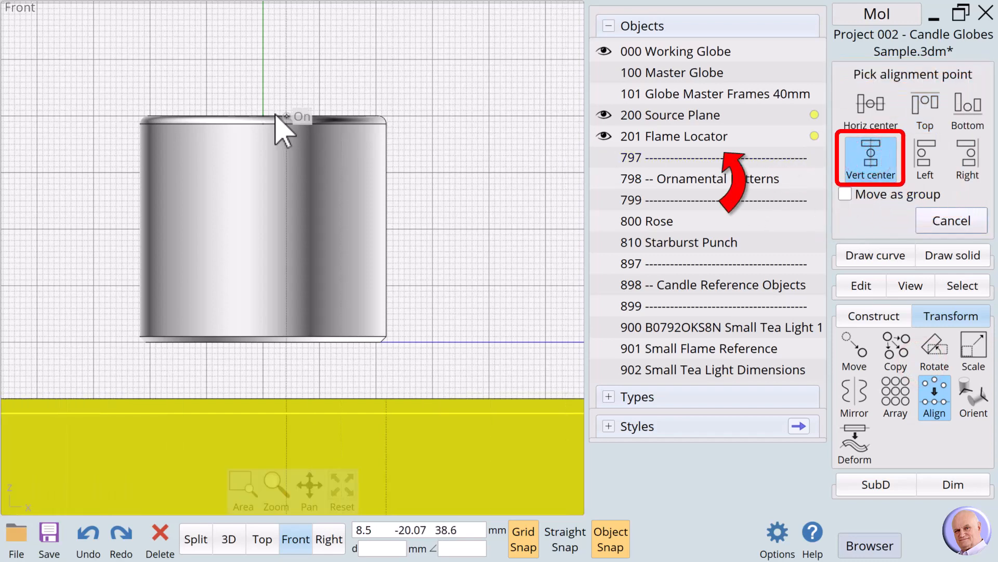
{"action": "left_click", "coordinate": [264, 102]}
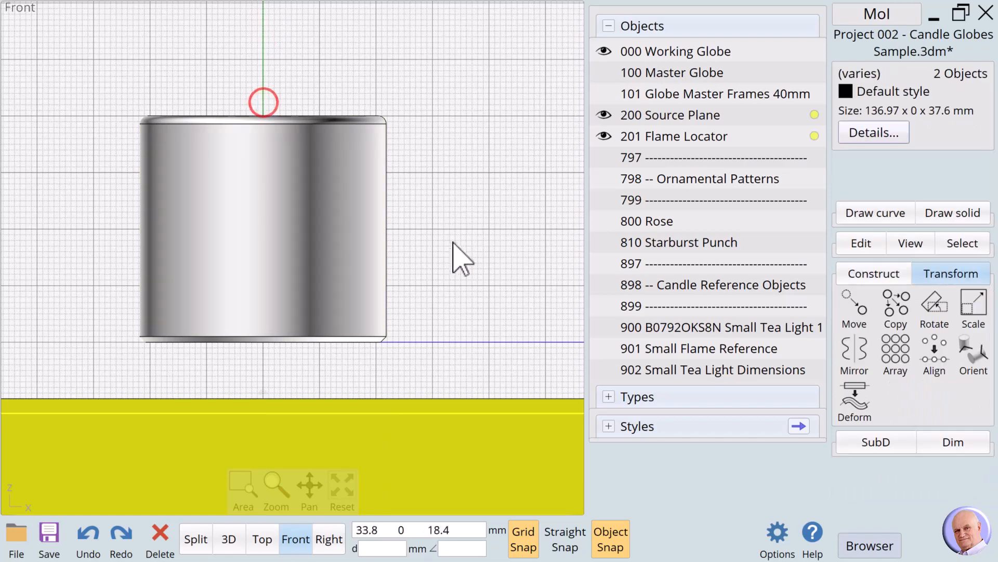
{"action": "left_click", "coordinate": [452, 246]}
Step: Place a solid text object reading the person's first name beside the globe, with its base point near 29.4, 0, 9
{"action": "scroll", "coordinate": [452, 244], "scroll_direction": "down", "scroll_amount": 3}
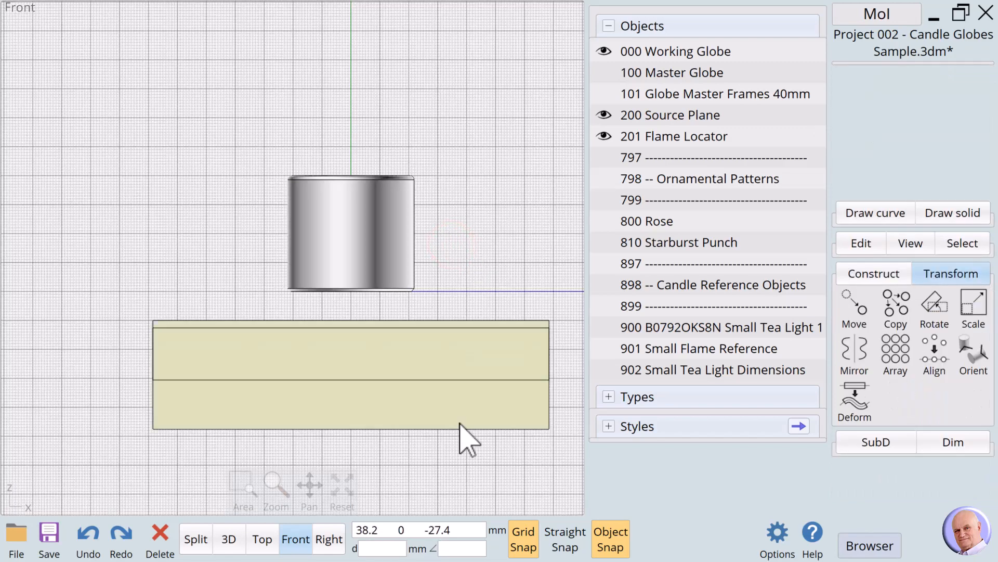
{"action": "left_click", "coordinate": [392, 486]}
{"action": "left_click", "coordinate": [311, 488]}
{"action": "left_click_drag", "start_coordinate": [311, 488], "coordinate": [390, 495]}
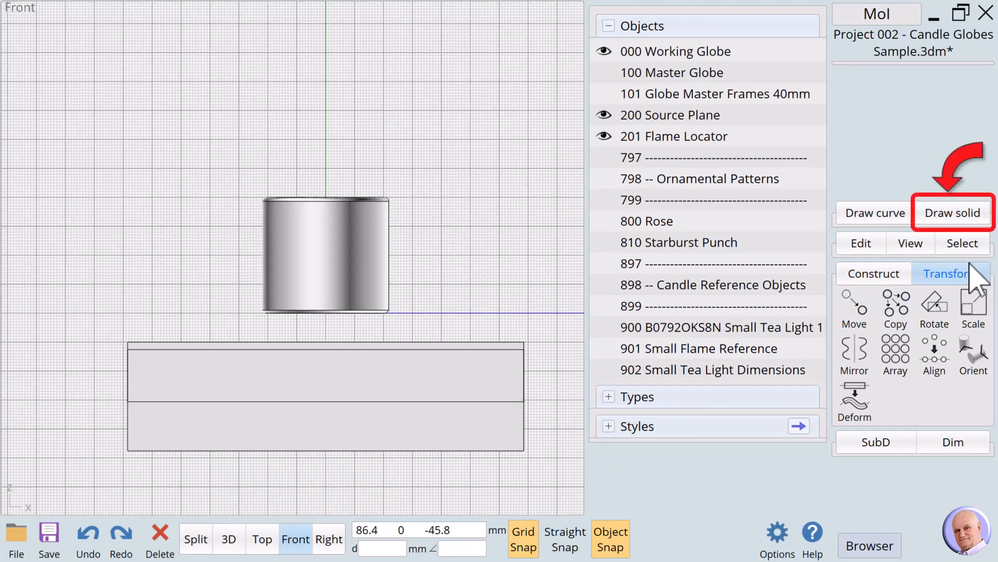
{"action": "left_click", "coordinate": [944, 215]}
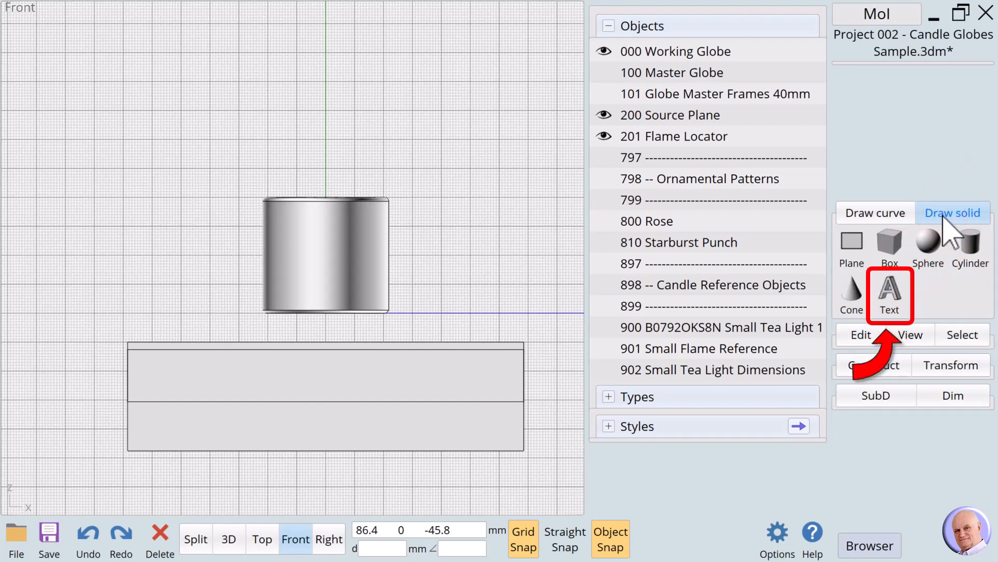
{"action": "left_click", "coordinate": [888, 295]}
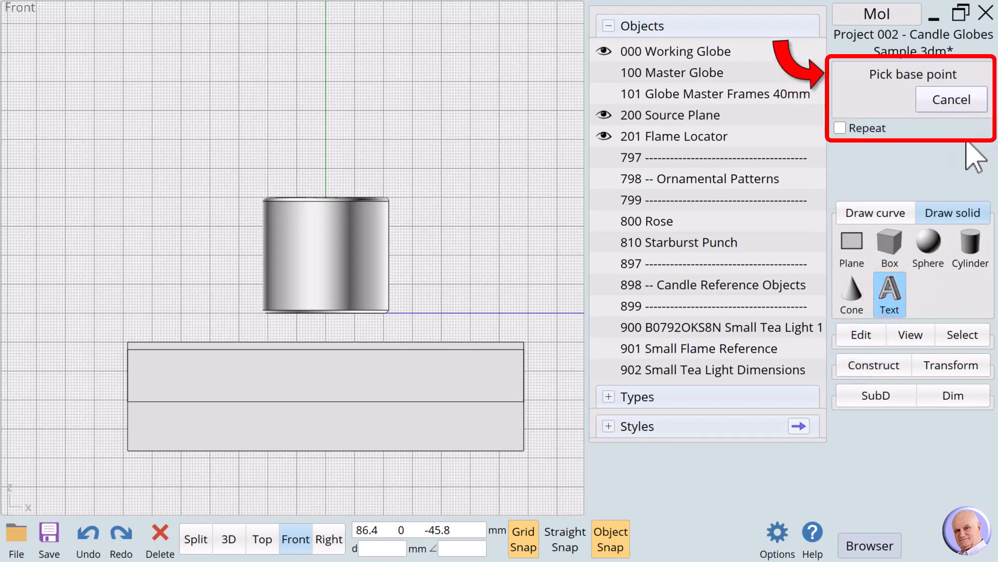
{"action": "left_click", "coordinate": [412, 286]}
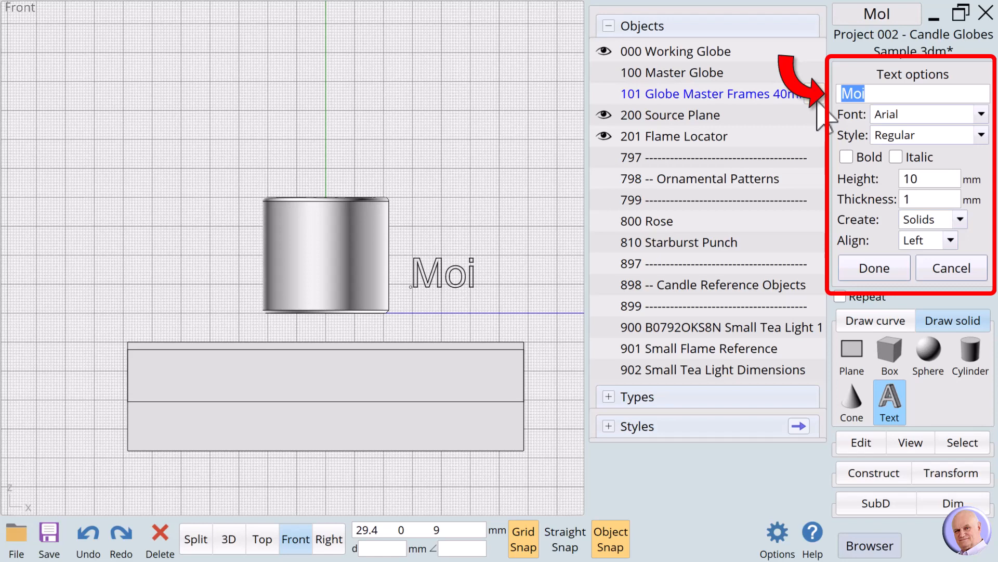
{"action": "key", "text": "BackSpace"}
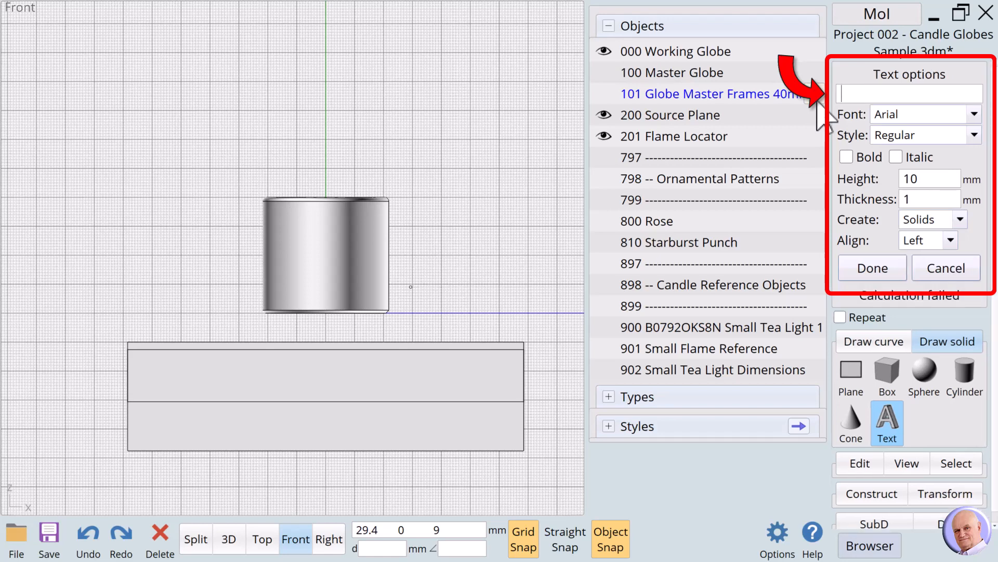
{"action": "type", "text": "Diane"}
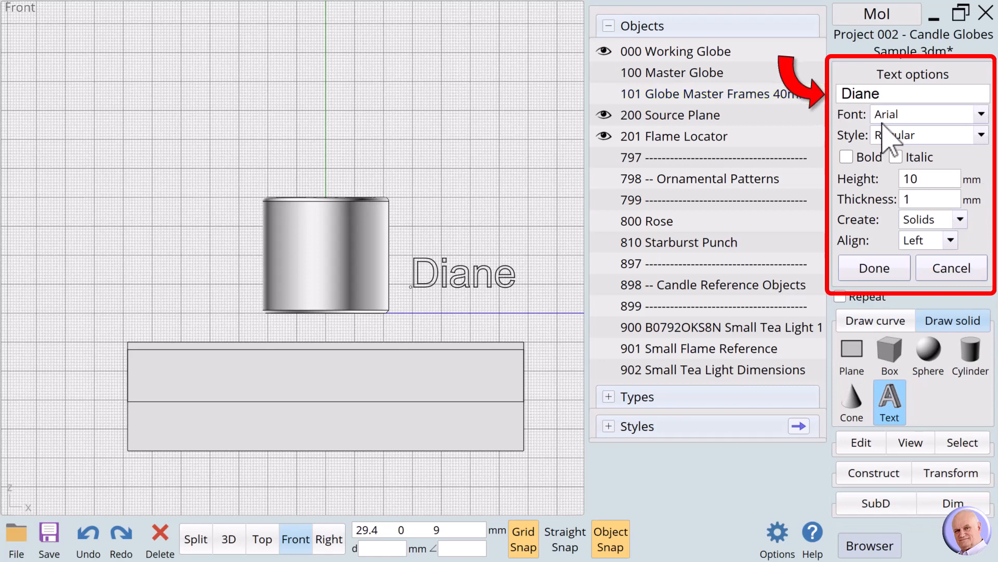
Step: Set the name text's font to Barlow Condensed and make it bold
{"action": "left_click", "coordinate": [981, 114]}
{"action": "left_click", "coordinate": [981, 115]}
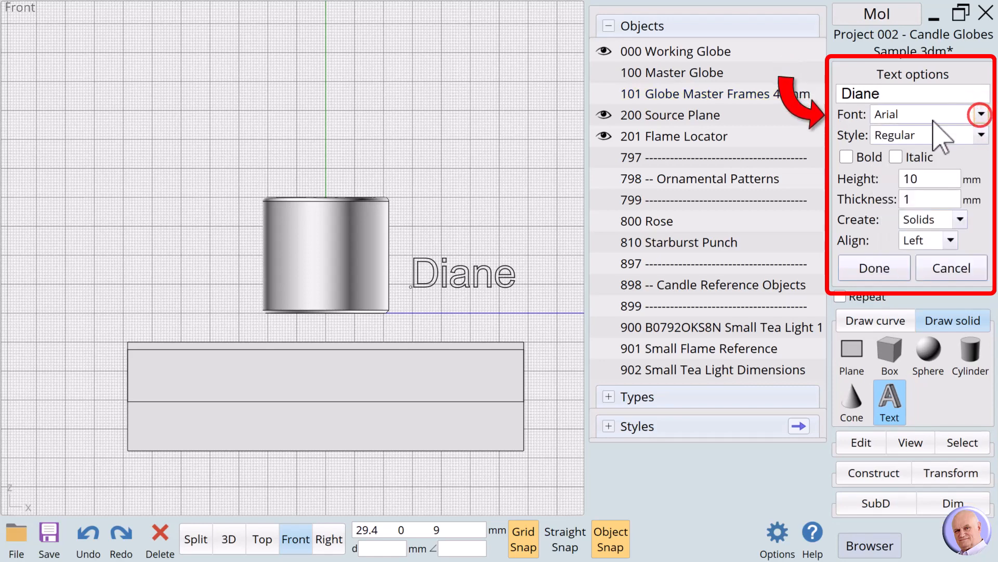
{"action": "left_click", "coordinate": [981, 115]}
{"action": "scroll", "coordinate": [905, 218], "scroll_direction": "down", "scroll_amount": 3}
{"action": "scroll", "coordinate": [903, 228], "scroll_direction": "down", "scroll_amount": 3}
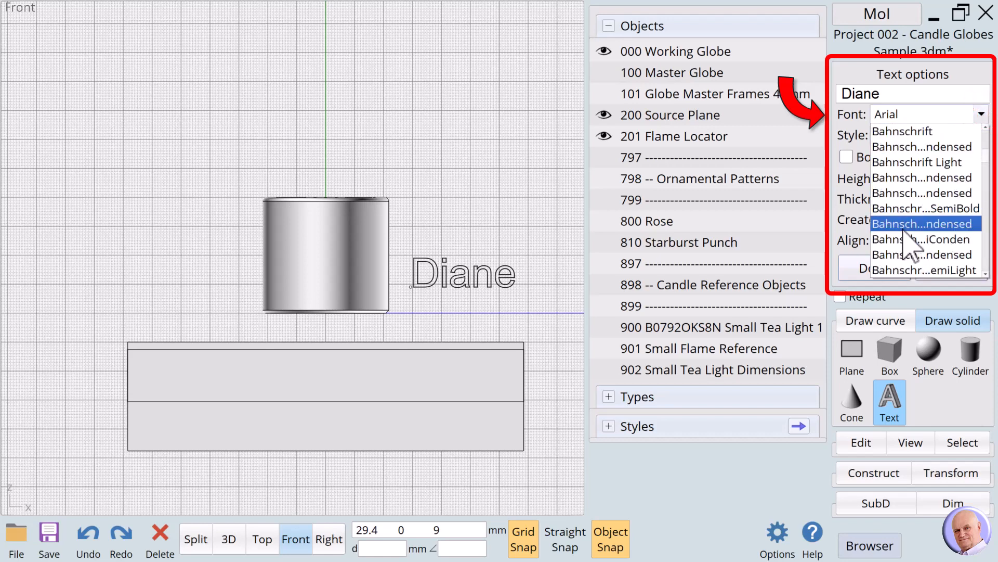
{"action": "scroll", "coordinate": [903, 229], "scroll_direction": "down", "scroll_amount": 3}
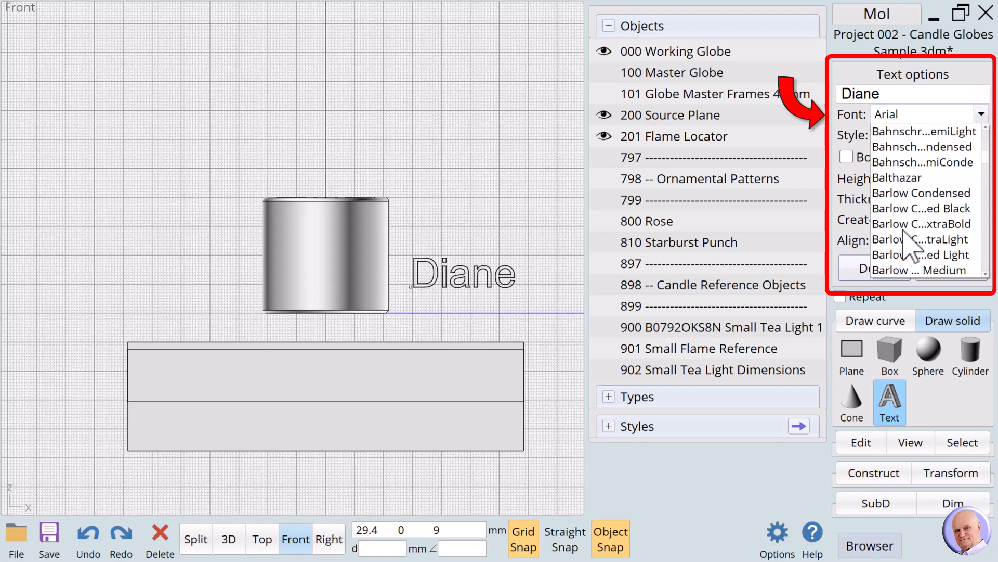
{"action": "left_click", "coordinate": [901, 195]}
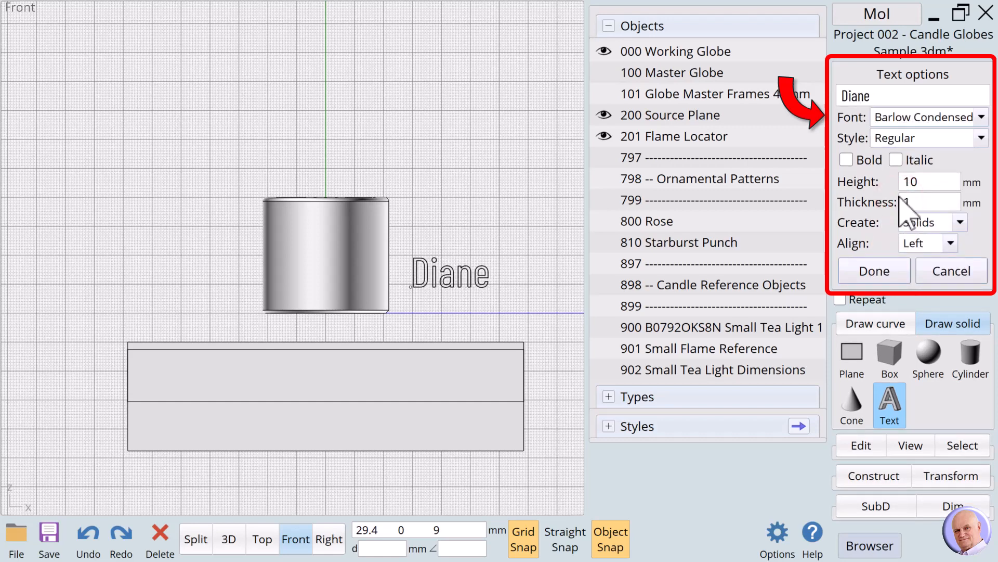
{"action": "left_click", "coordinate": [847, 161]}
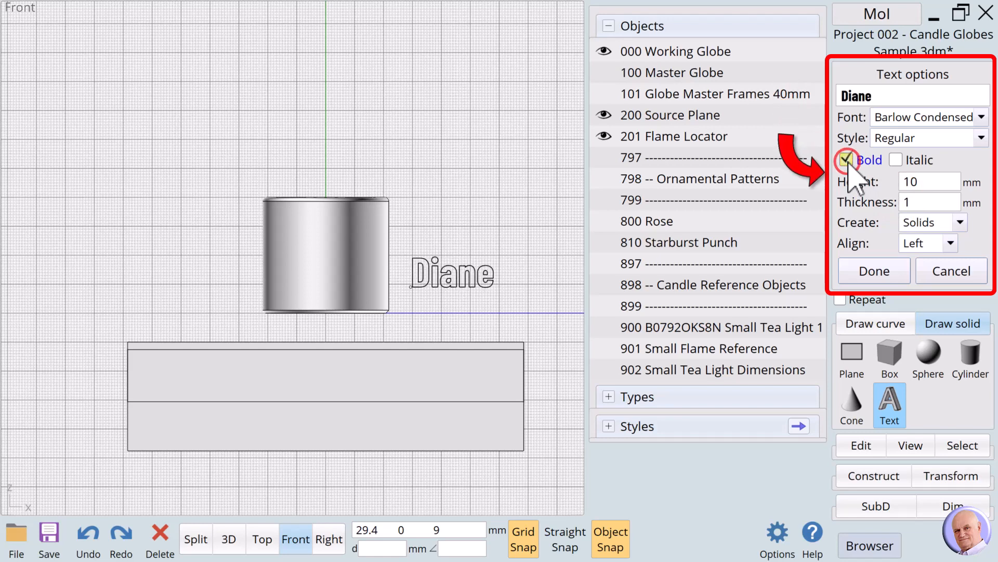
Step: Set the name text's height to 15 mm and thickness to 4 mm, and finish creating the solid text
{"action": "left_click", "coordinate": [929, 182]}
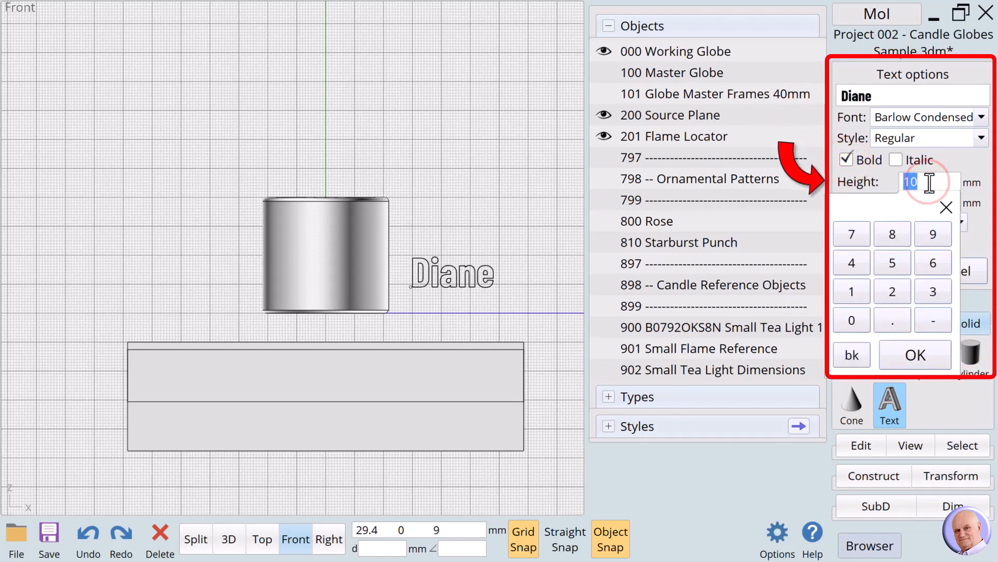
{"action": "left_click", "coordinate": [852, 292]}
{"action": "left_click", "coordinate": [892, 262]}
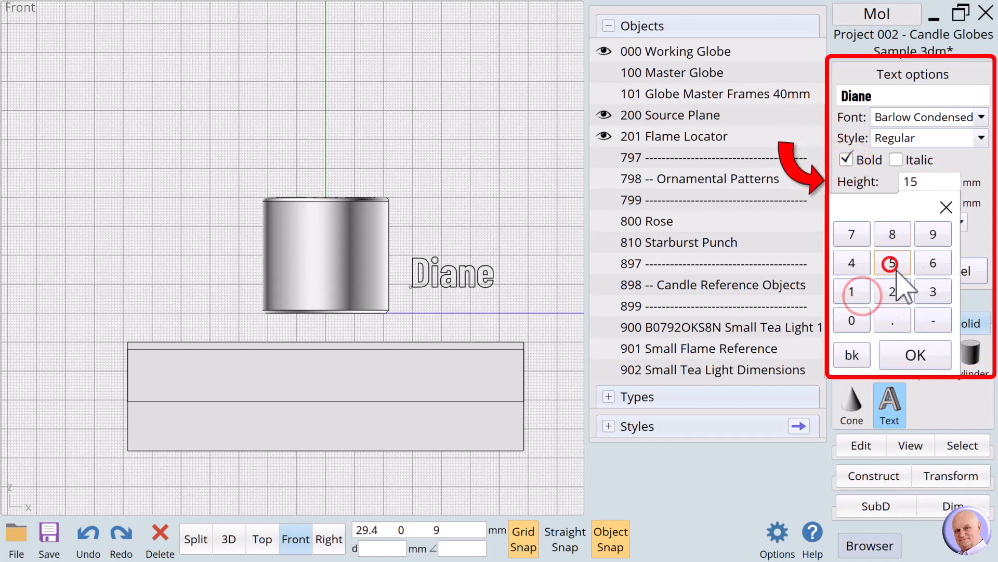
{"action": "left_click", "coordinate": [915, 355]}
{"action": "left_click", "coordinate": [929, 202]}
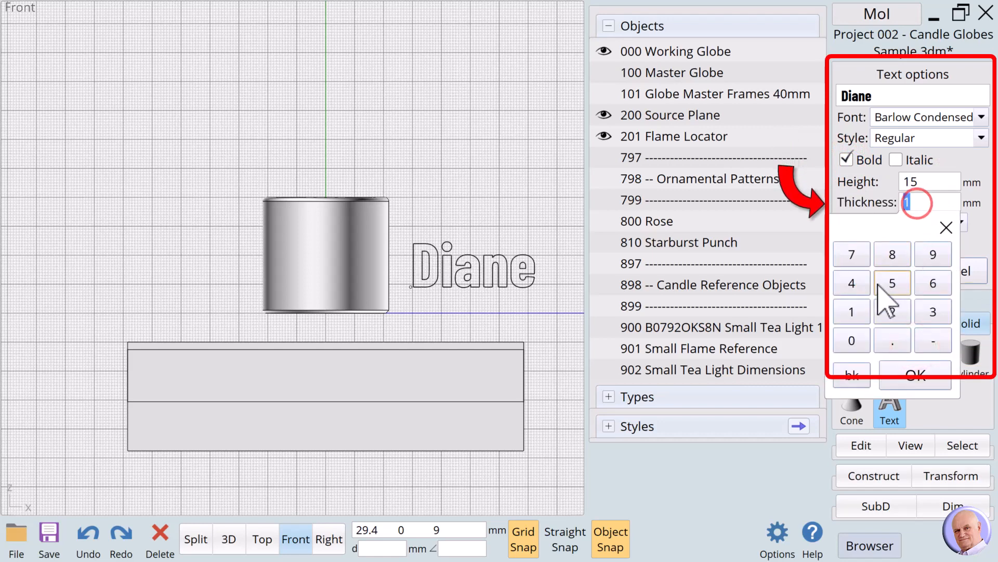
{"action": "left_click", "coordinate": [853, 283]}
{"action": "left_click", "coordinate": [916, 375]}
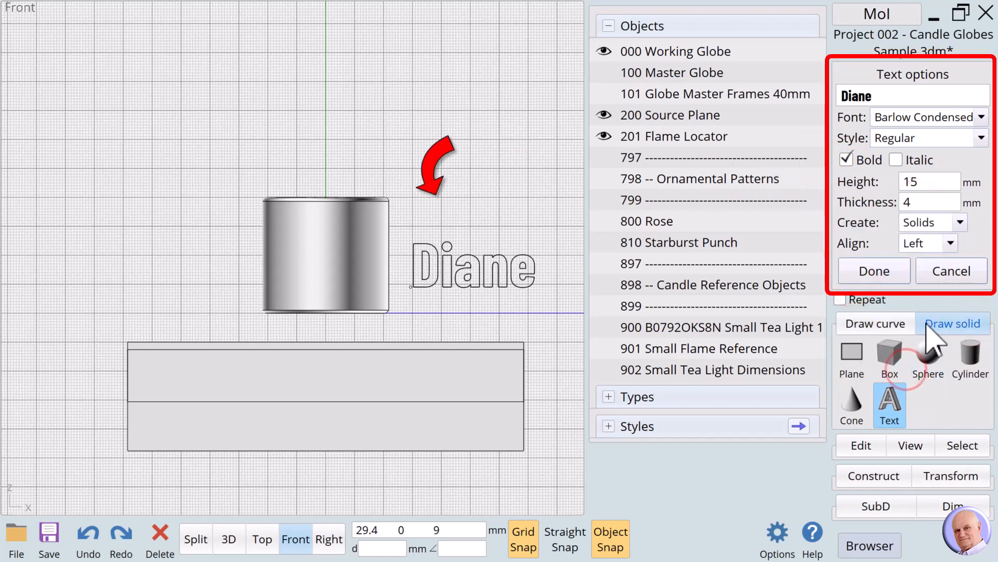
{"action": "left_click", "coordinate": [872, 271]}
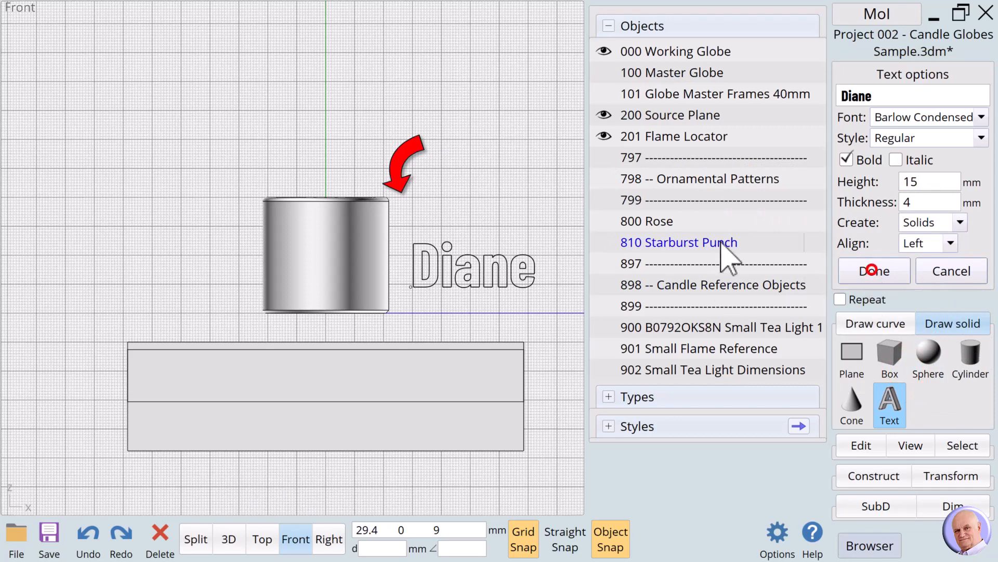
Step: Select all the letter solids and name them 300, the person's first name and "BarlowCond Bold 15x4", then clear the selection
{"action": "left_click_drag", "start_coordinate": [406, 208], "coordinate": [572, 325]}
{"action": "left_click", "coordinate": [866, 74]}
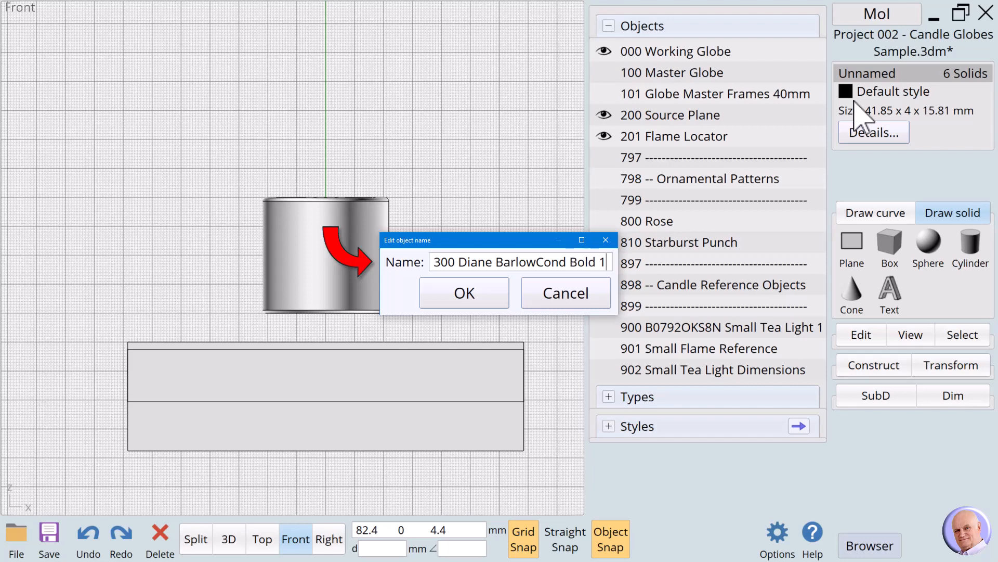
{"action": "type", "text": "5x4"}
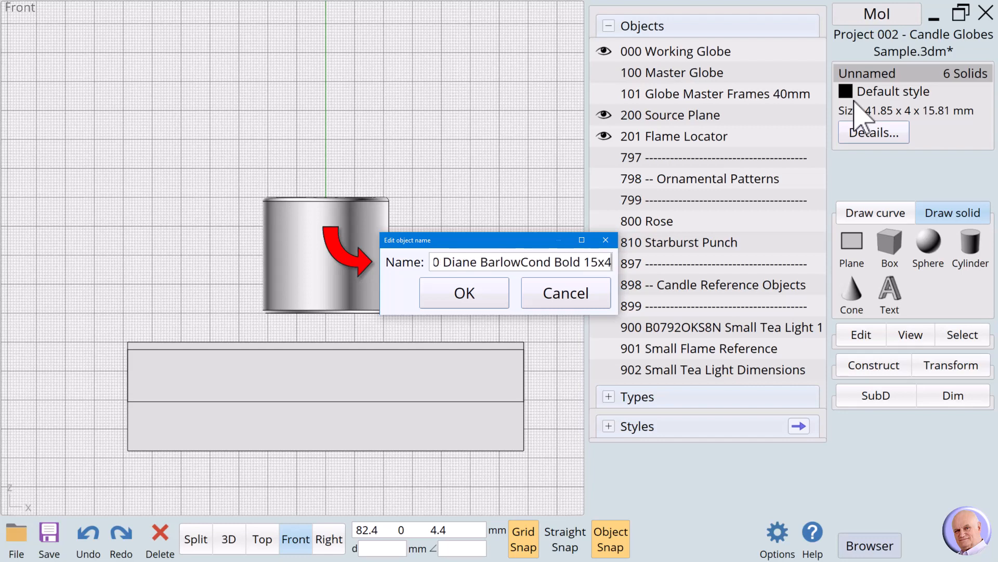
{"action": "left_click", "coordinate": [472, 300]}
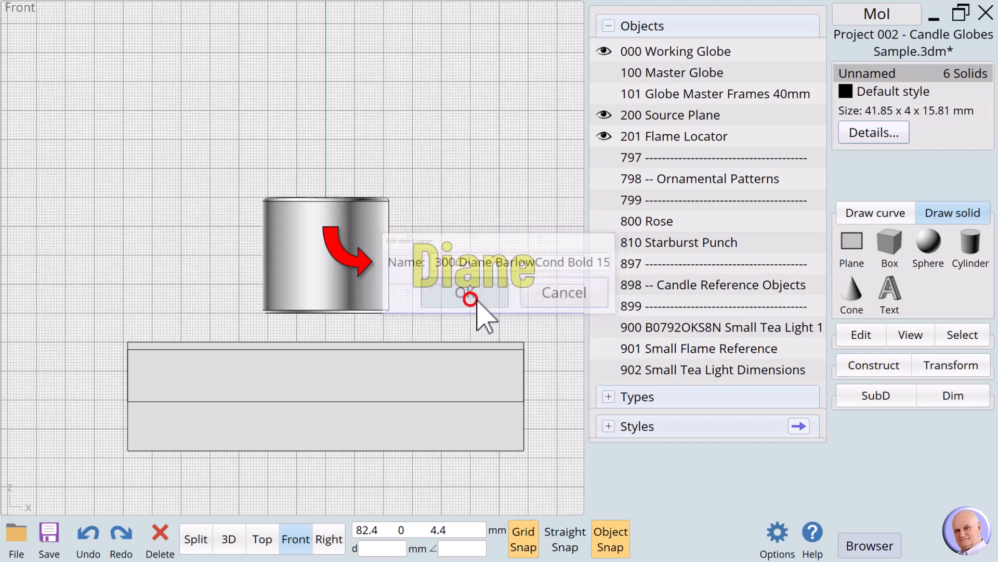
{"action": "left_click", "coordinate": [550, 156]}
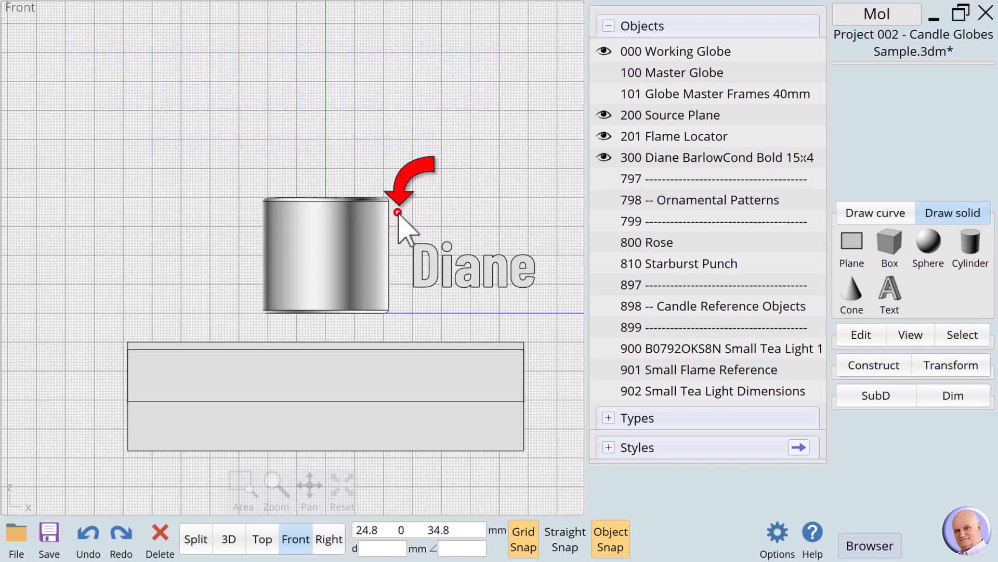
Step: Align the name text as a group by its horizontal center to the midpoint of the flame locator's right edge
{"action": "left_click_drag", "start_coordinate": [399, 213], "coordinate": [567, 309]}
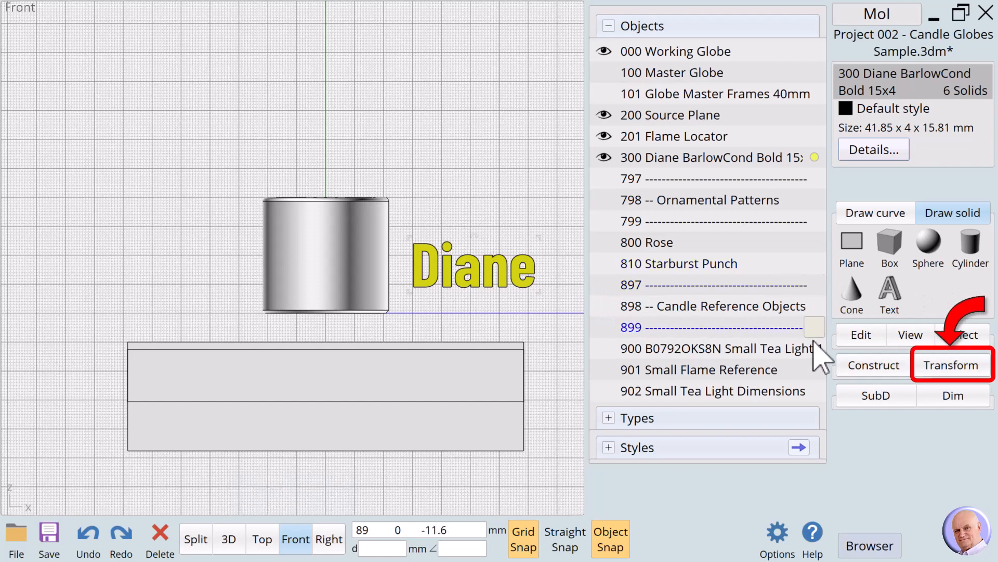
{"action": "left_click", "coordinate": [954, 366]}
{"action": "left_click", "coordinate": [939, 358]}
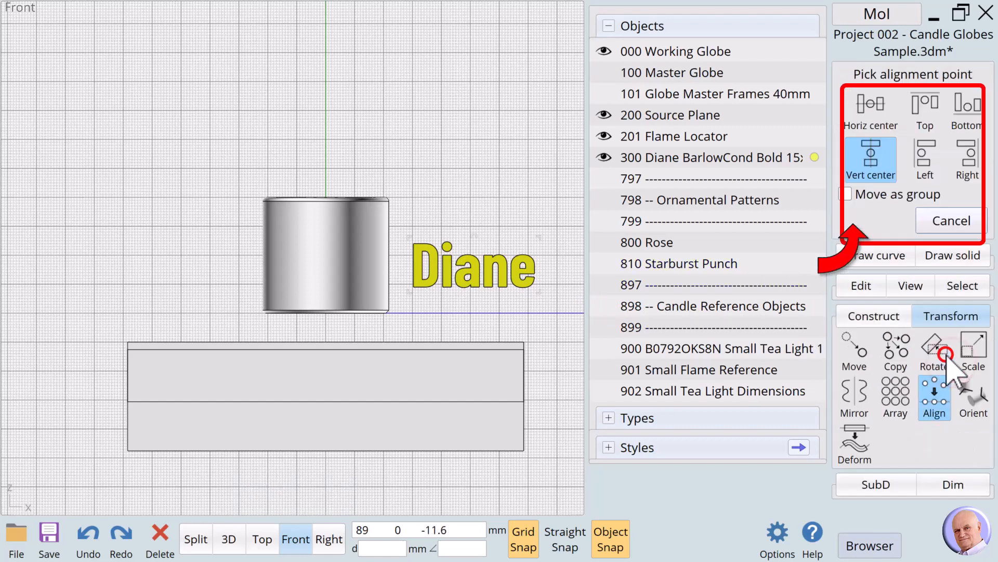
{"action": "left_click", "coordinate": [846, 194]}
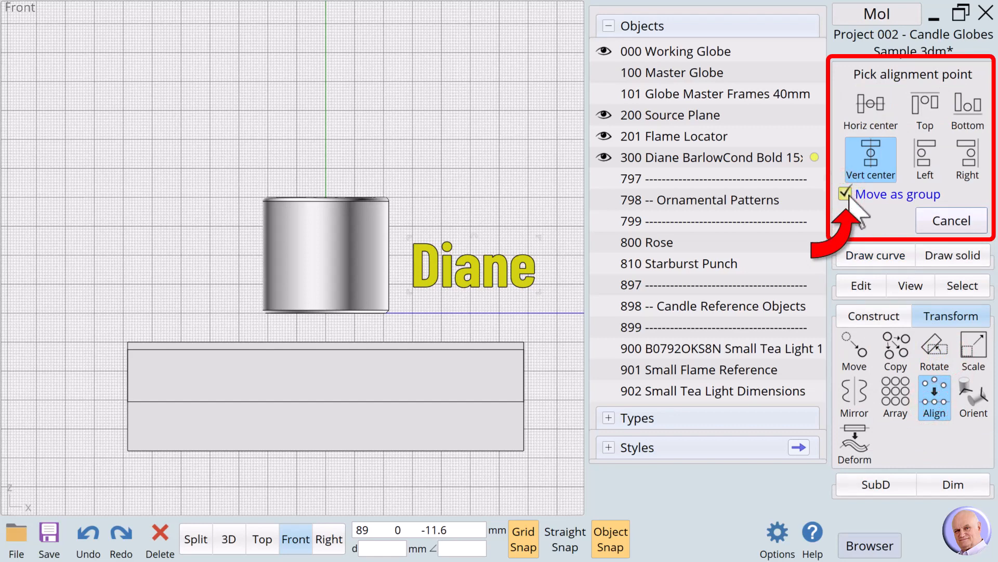
{"action": "left_click", "coordinate": [874, 117]}
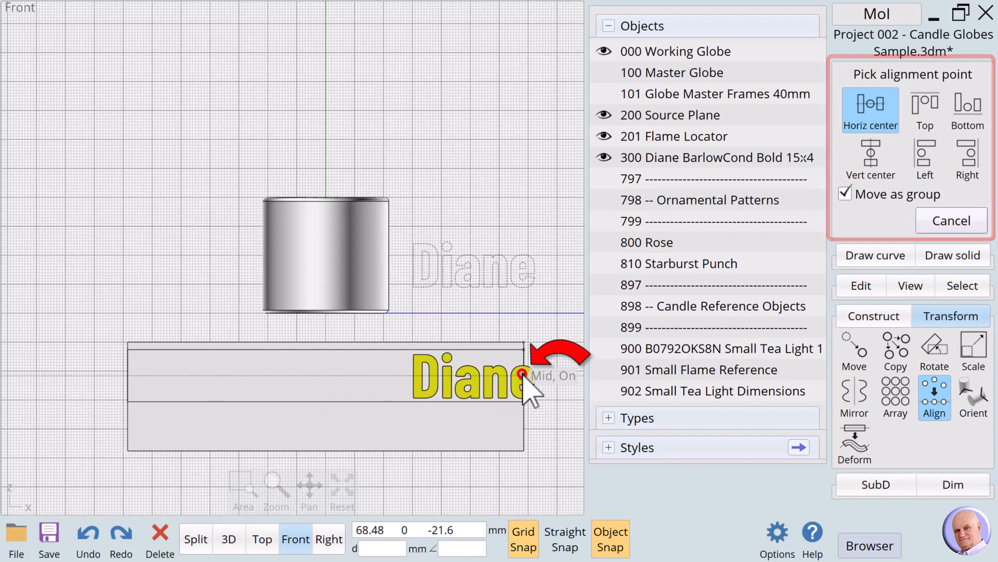
{"action": "left_click", "coordinate": [524, 375]}
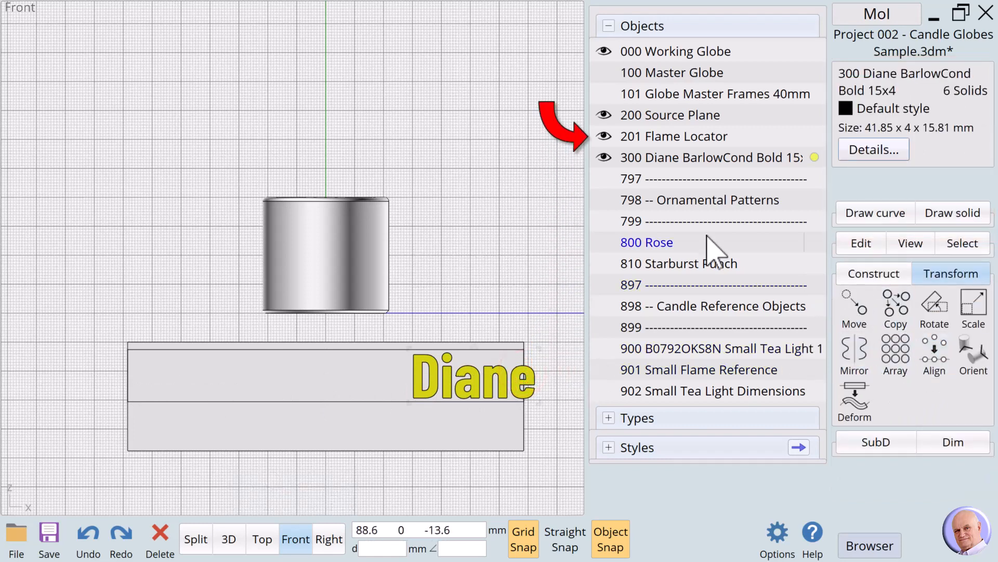
Step: Hide the 201 Flame Locator and align the name text as a group by its vertical center to the midpoint of the source plane's top edge
{"action": "left_click", "coordinate": [607, 137]}
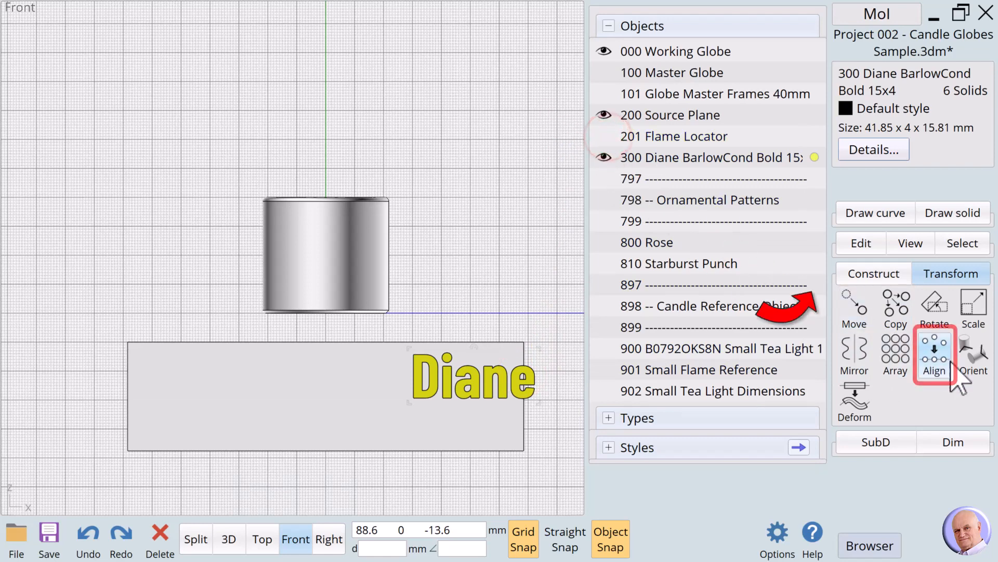
{"action": "left_click", "coordinate": [939, 357]}
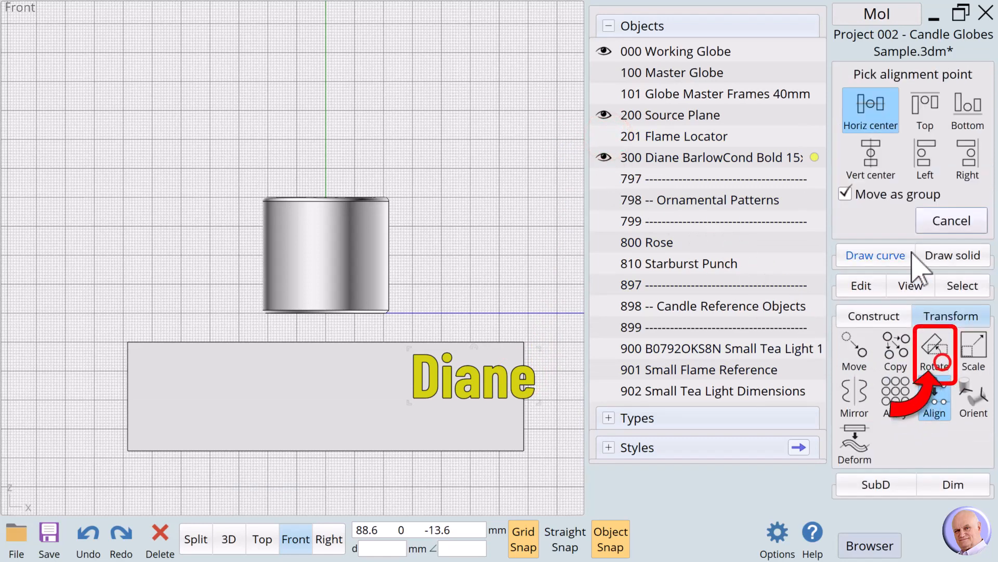
{"action": "left_click", "coordinate": [871, 155]}
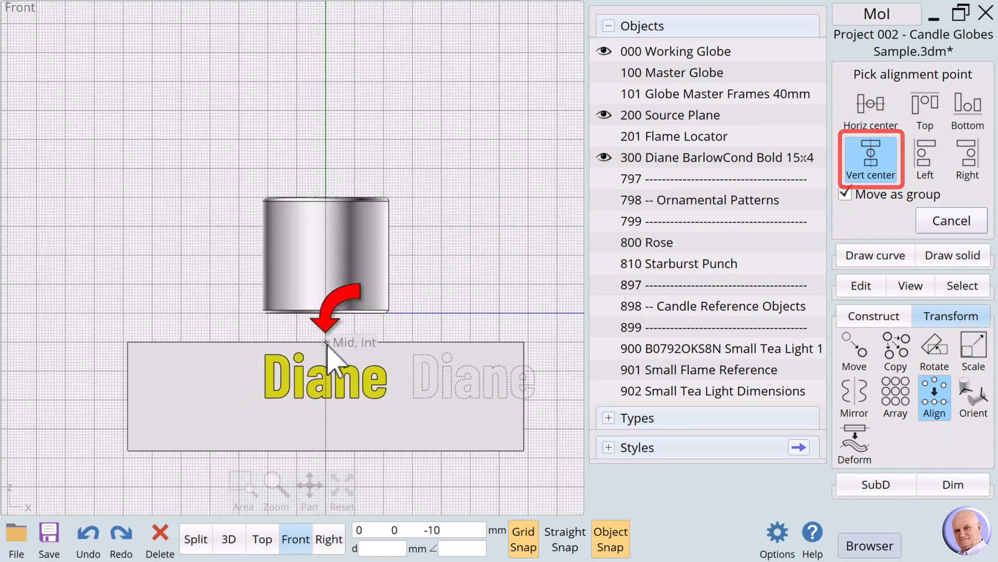
{"action": "left_click", "coordinate": [326, 344]}
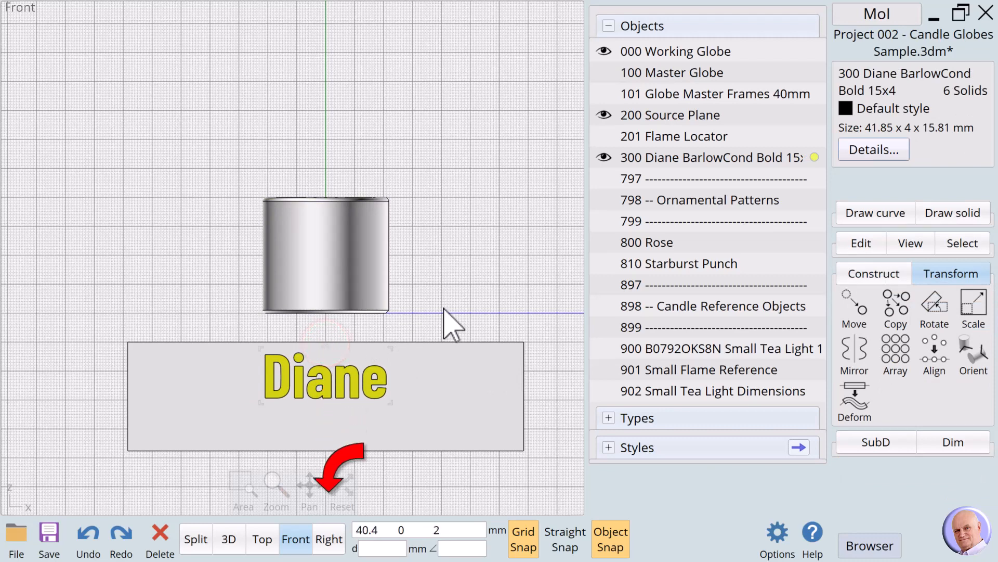
Step: In the Right view, align the name text as a group by its vertical center onto the source plane, then deselect it in the Front view
{"action": "left_click", "coordinate": [333, 541]}
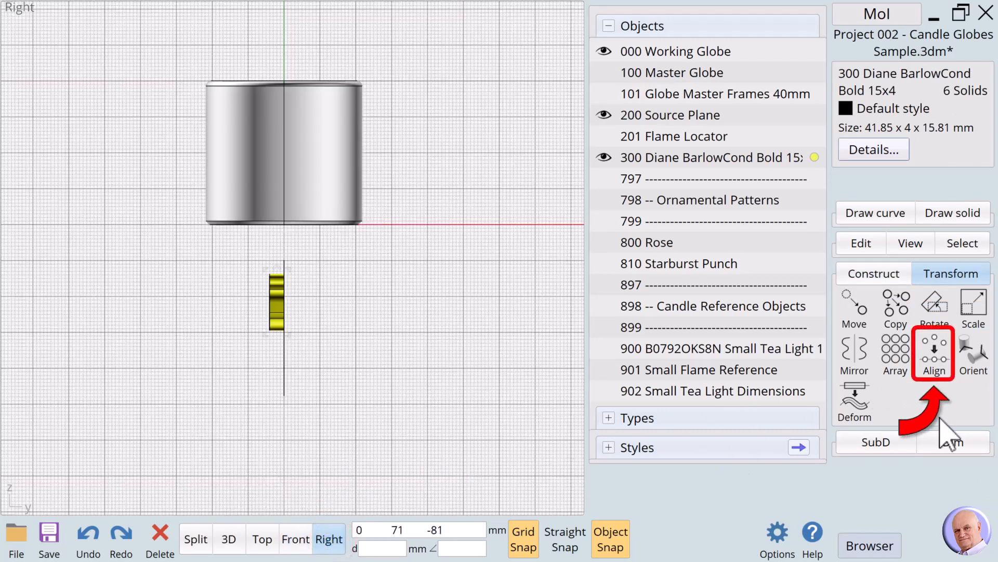
{"action": "left_click", "coordinate": [934, 353]}
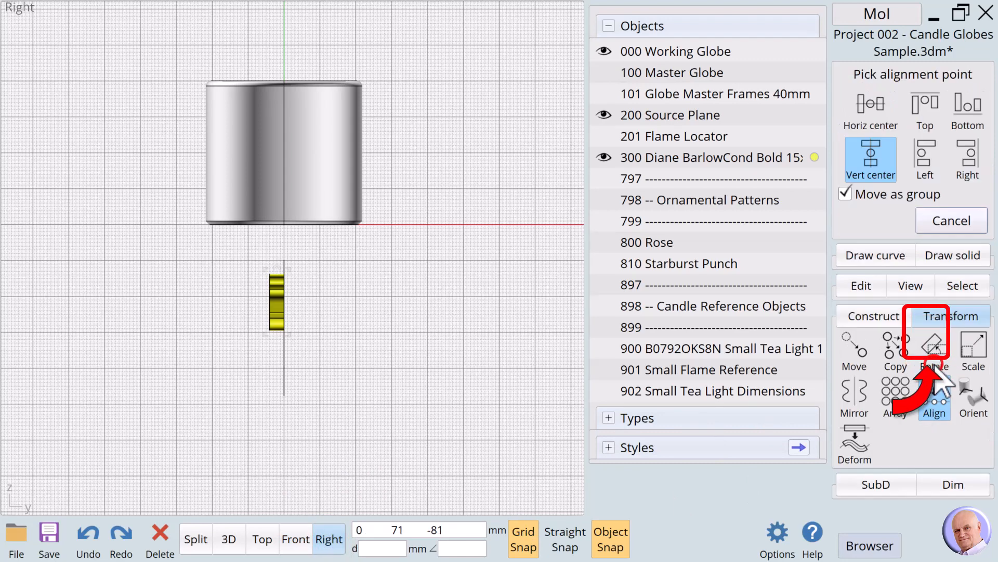
{"action": "left_click", "coordinate": [872, 166]}
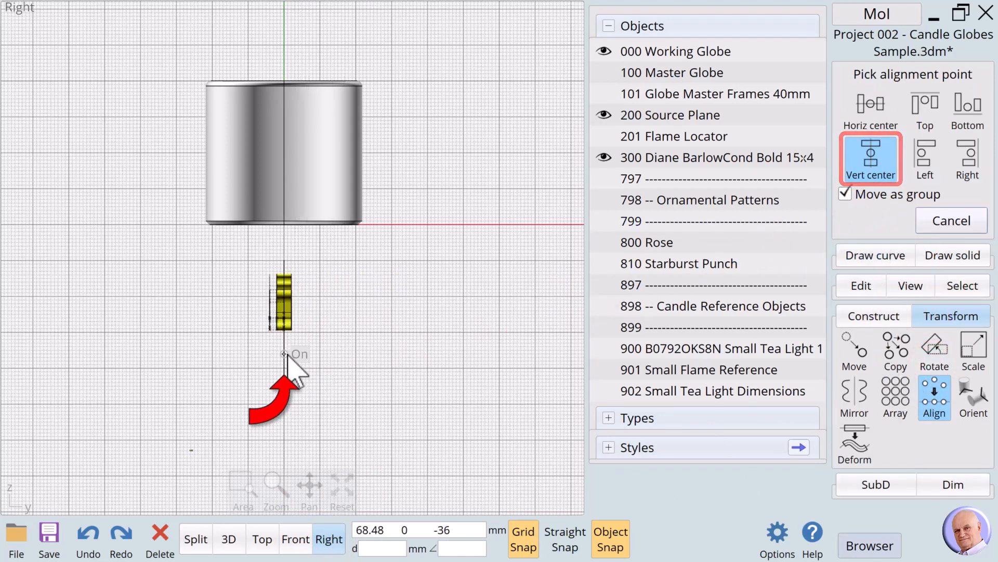
{"action": "left_click", "coordinate": [285, 355]}
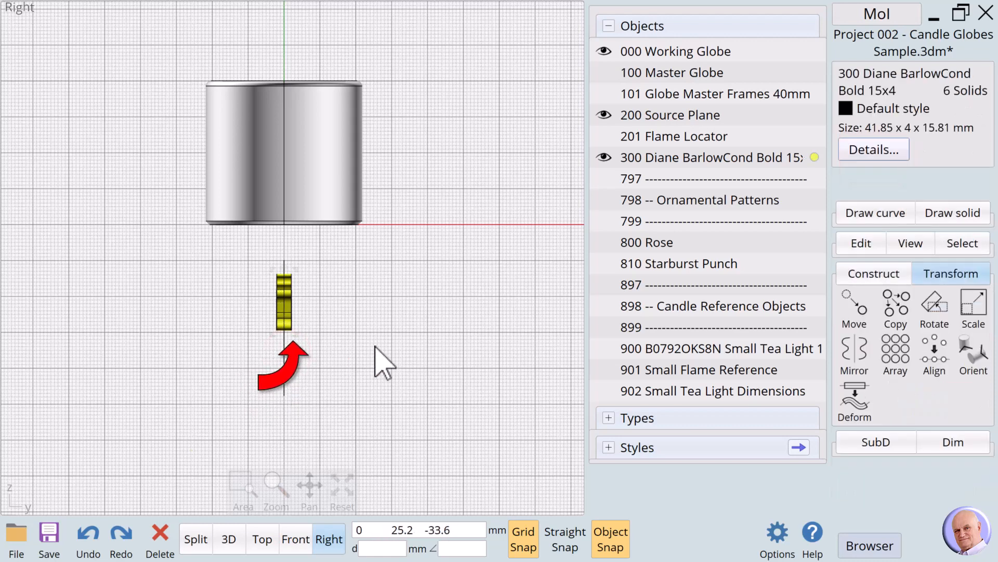
{"action": "left_click", "coordinate": [298, 536]}
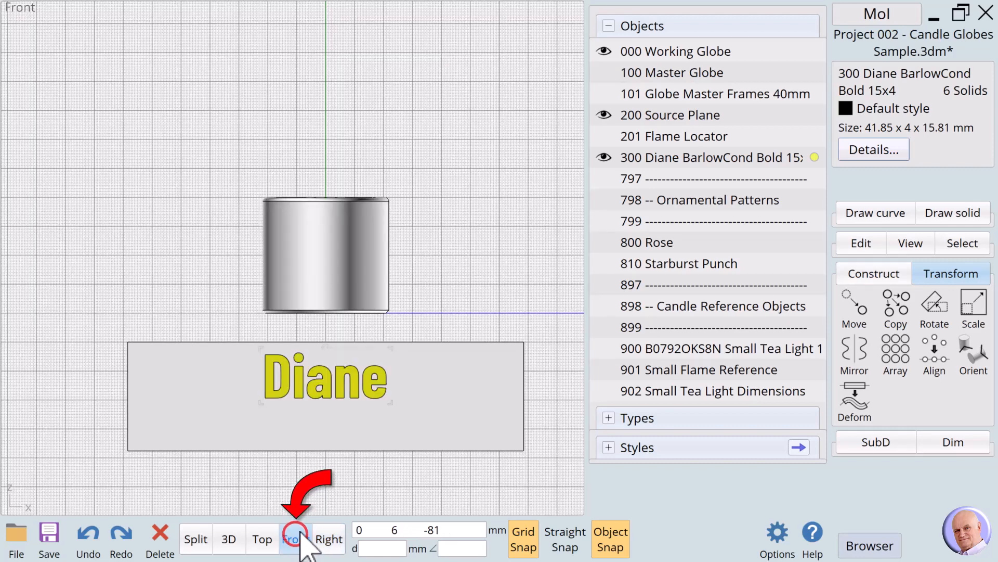
{"action": "left_click", "coordinate": [543, 294]}
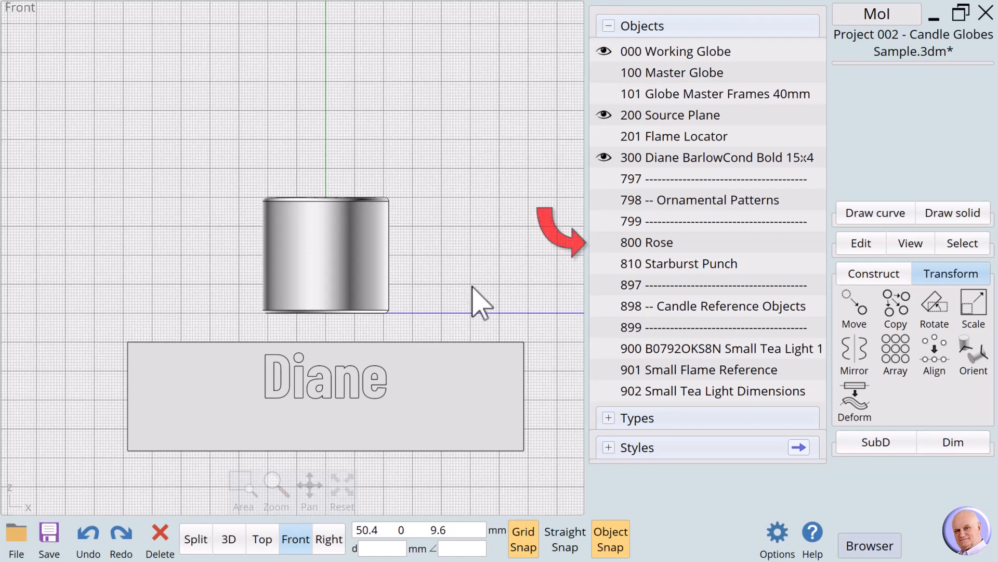
Step: Show the 800 Rose and 810 Starburst Punch patterns and check their placement on the source plane from the Right and Front views
{"action": "left_click", "coordinate": [604, 243]}
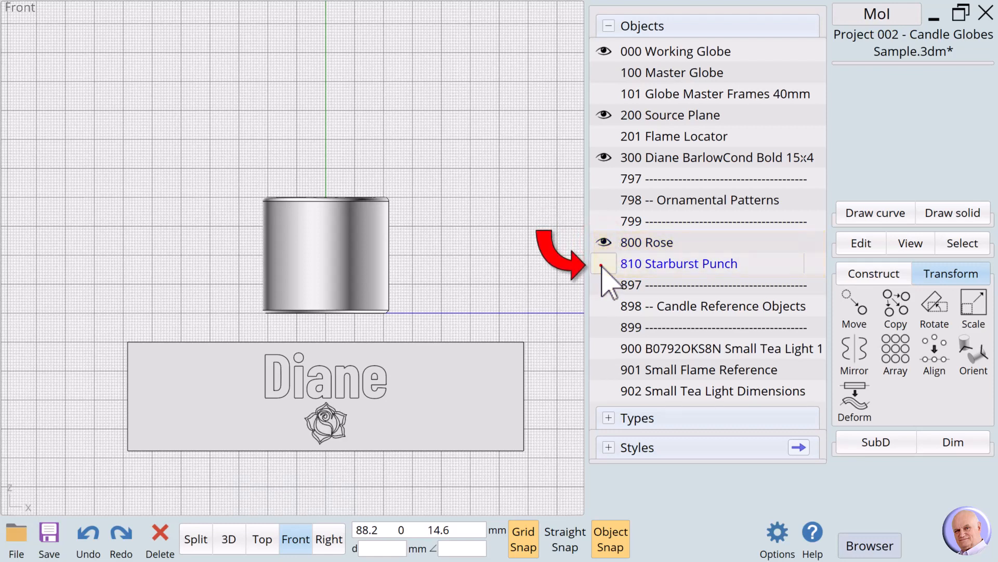
{"action": "left_click", "coordinate": [602, 264]}
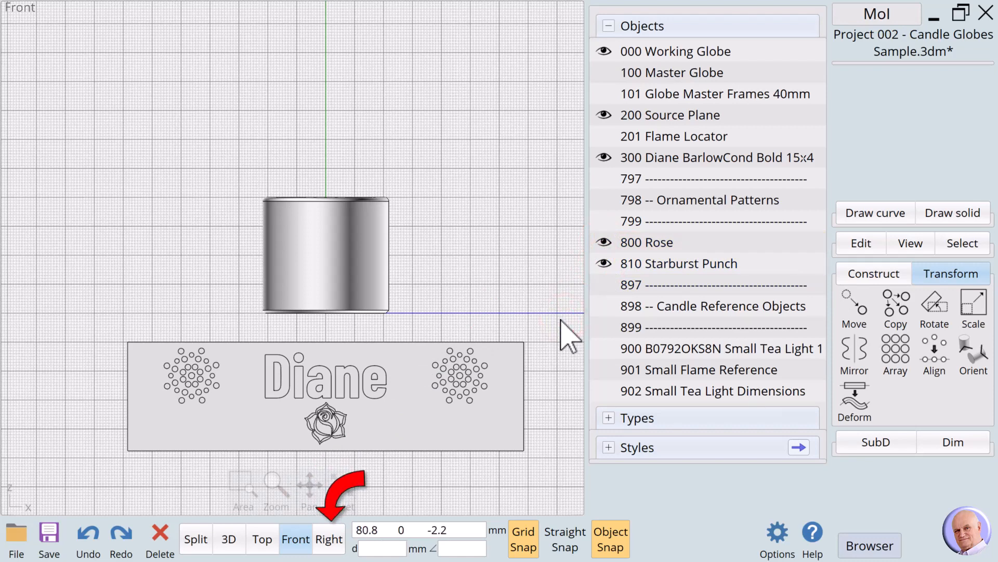
{"action": "left_click", "coordinate": [324, 539]}
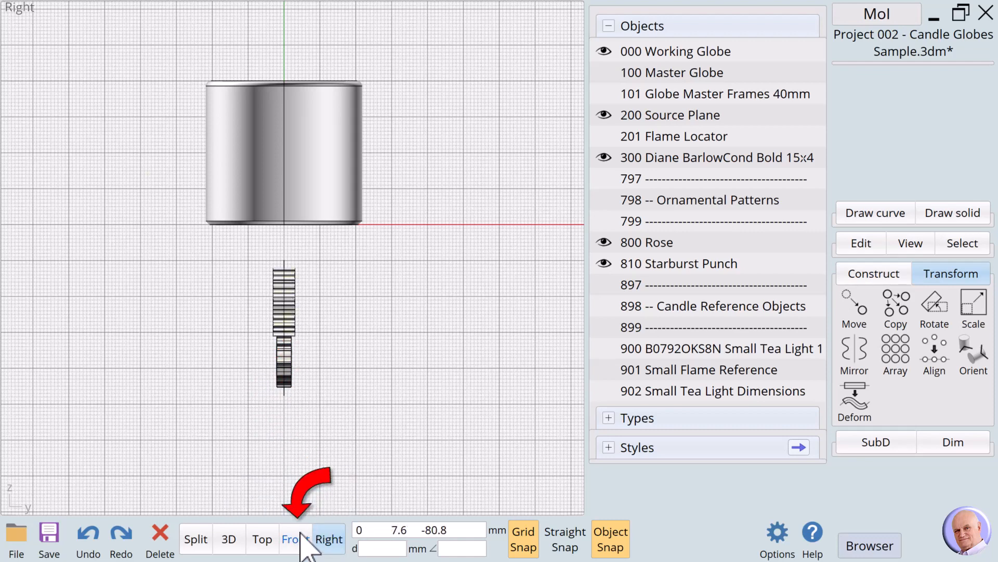
{"action": "left_click", "coordinate": [300, 533]}
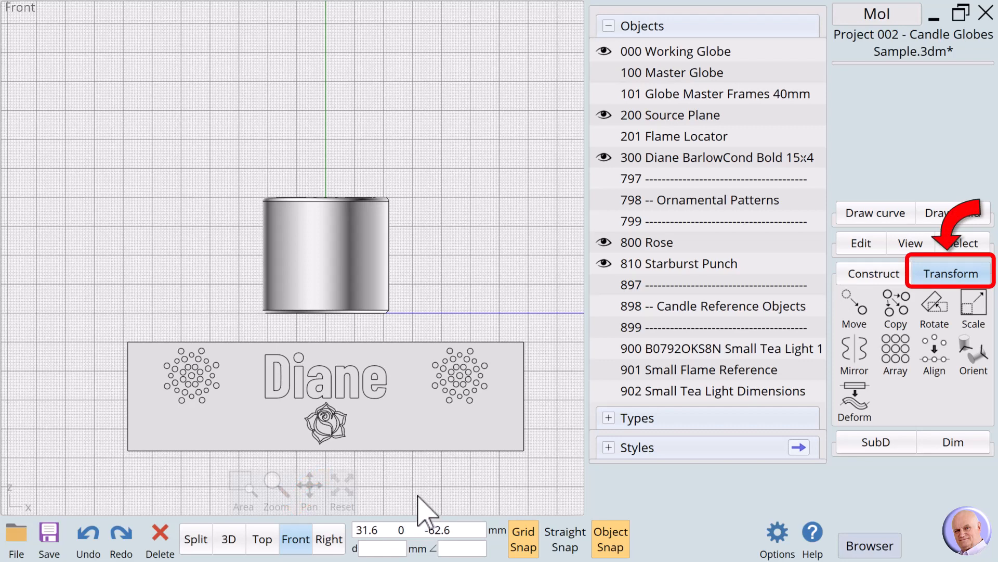
Step: Start the Flow command with the name text, 800 Rose and 810 Starburst Punch as the objects to flow
{"action": "left_click", "coordinate": [949, 273]}
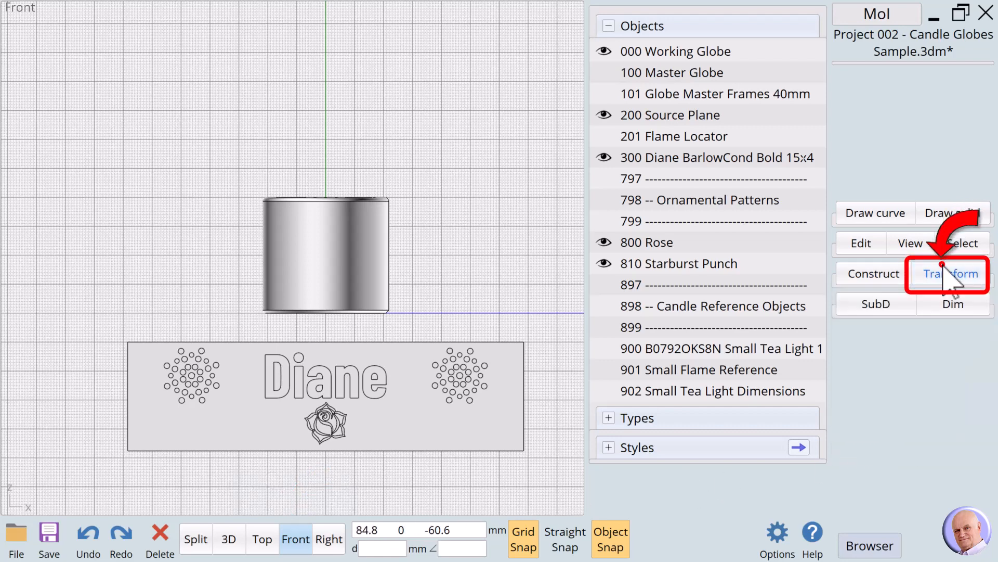
{"action": "left_click", "coordinate": [942, 271]}
{"action": "left_click", "coordinate": [843, 407]}
{"action": "left_click", "coordinate": [855, 406]}
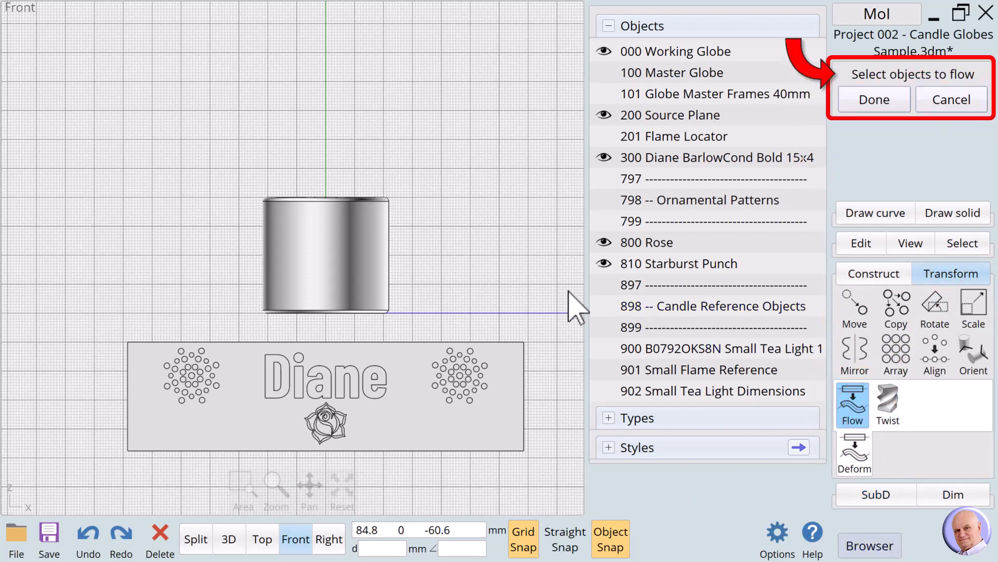
{"action": "left_click", "coordinate": [815, 158]}
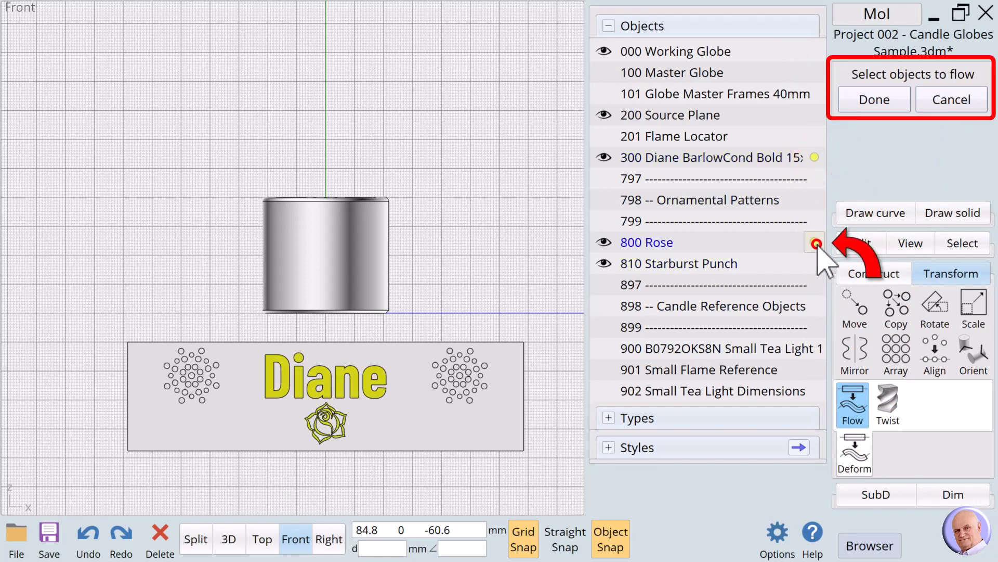
{"action": "left_click", "coordinate": [816, 264]}
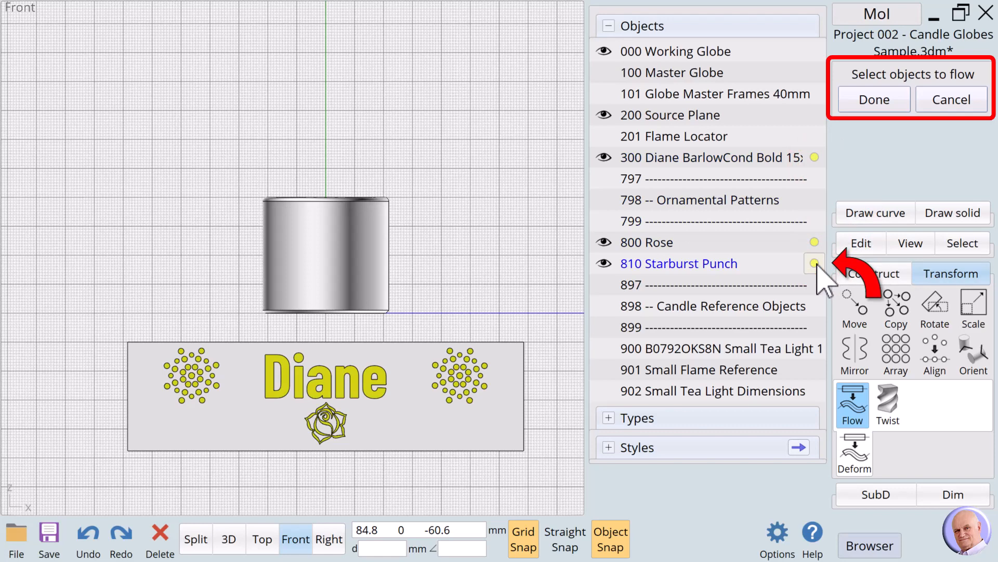
{"action": "left_click", "coordinate": [874, 100]}
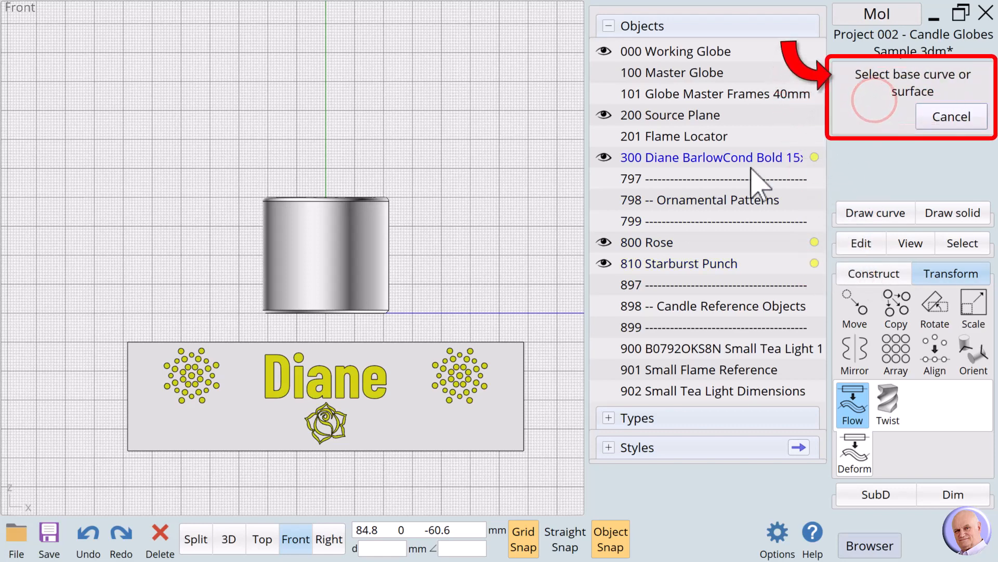
Step: Use the source plane near its lower-left corner as base surface and the globe's outer wall, just right of the seam near the bottom, as target
{"action": "left_click", "coordinate": [138, 437]}
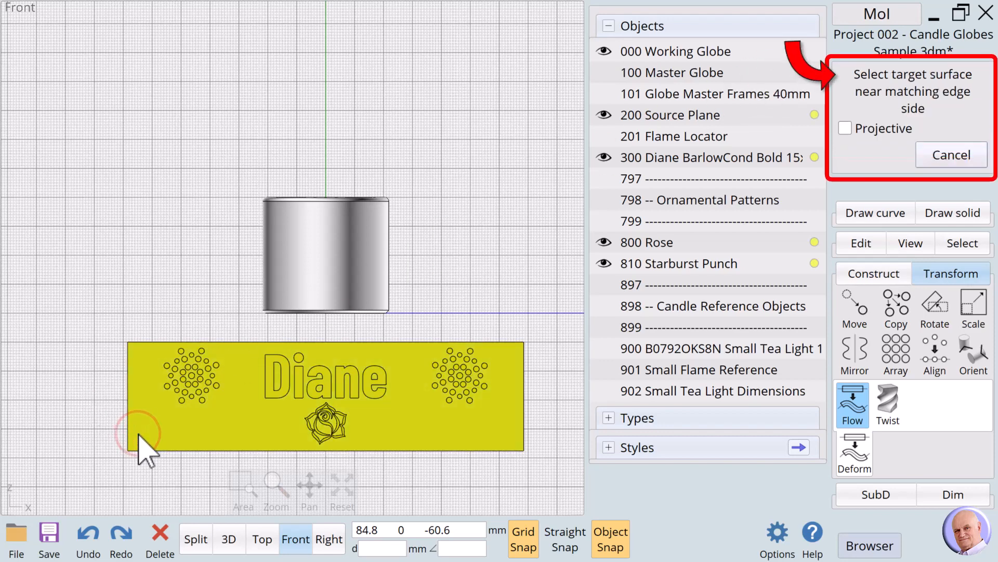
{"action": "left_click", "coordinate": [226, 540]}
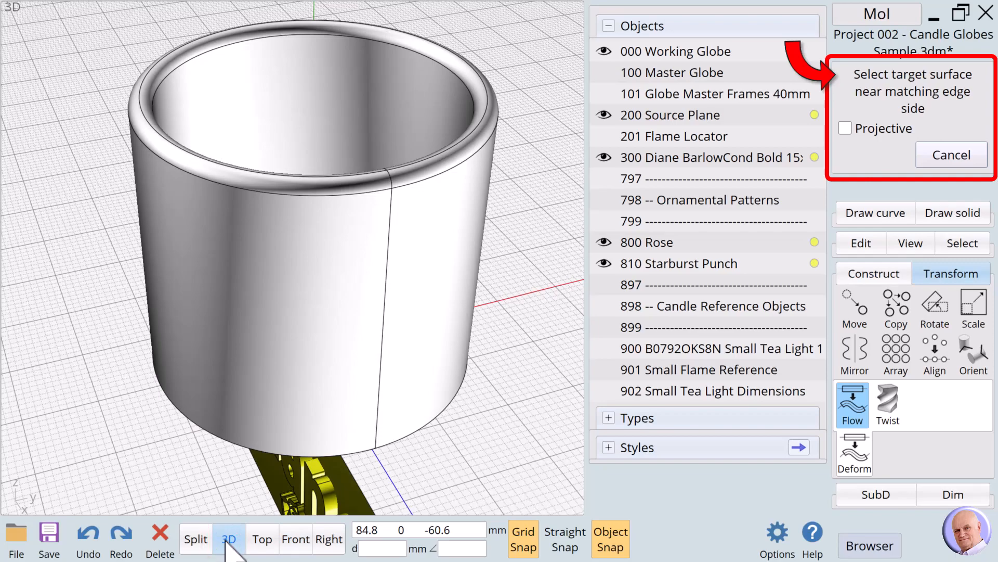
{"action": "mouse_move", "coordinate": [229, 538]}
{"action": "mouse_move", "coordinate": [291, 486]}
{"action": "left_mouse_down"}
{"action": "mouse_move", "coordinate": [295, 499]}
{"action": "mouse_move", "coordinate": [299, 492]}
{"action": "left_mouse_up"}
{"action": "left_click_drag", "start_coordinate": [328, 484], "coordinate": [371, 386]}
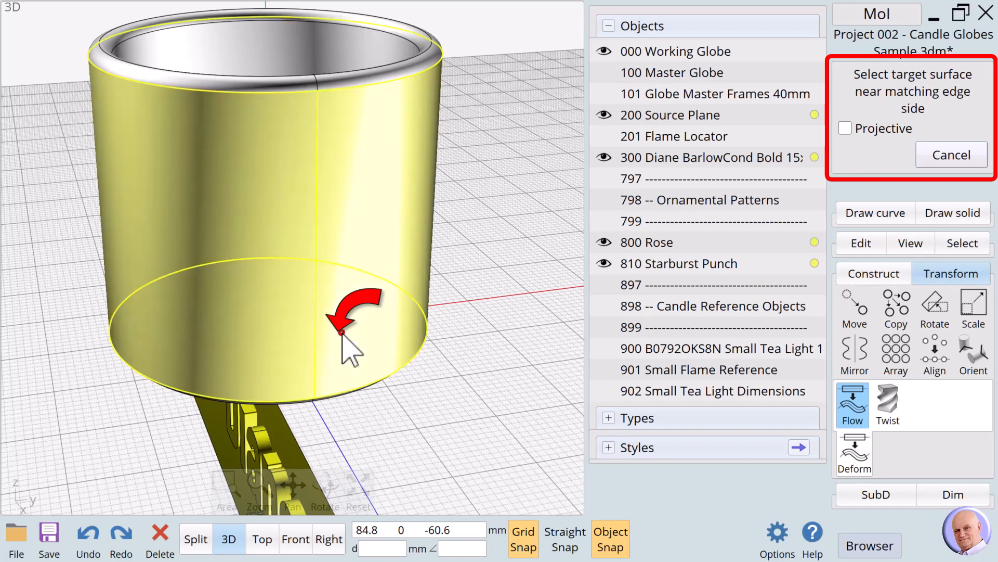
{"action": "left_click", "coordinate": [342, 333]}
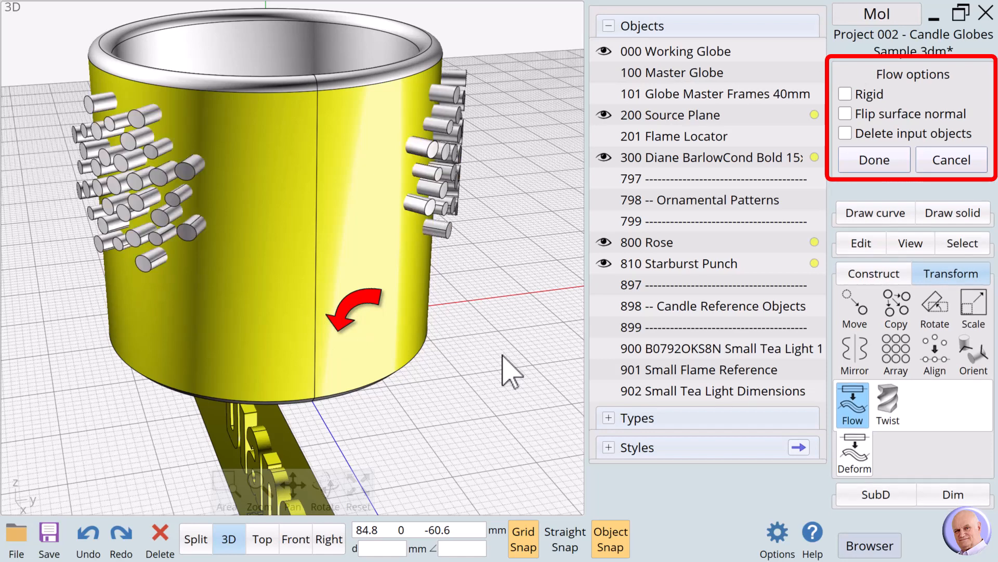
Step: Finish the flow with Rigid, Flip surface normal and Delete input objects off, clear the selection and return to the Front view
{"action": "mouse_move", "coordinate": [357, 485]}
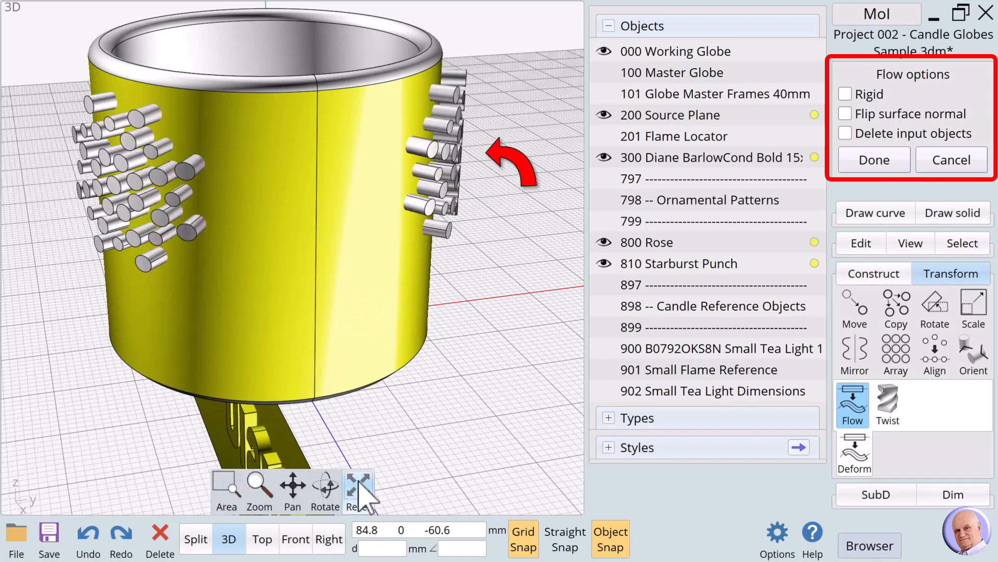
{"action": "left_click_drag", "start_coordinate": [326, 485], "coordinate": [575, 457]}
{"action": "left_click", "coordinate": [875, 162]}
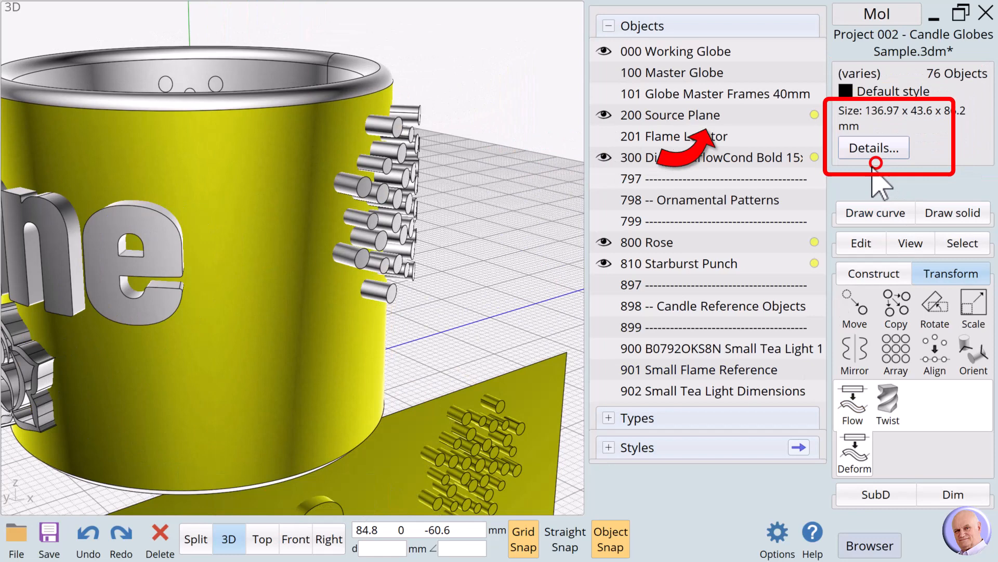
{"action": "left_click", "coordinate": [528, 220]}
{"action": "left_click", "coordinate": [297, 546]}
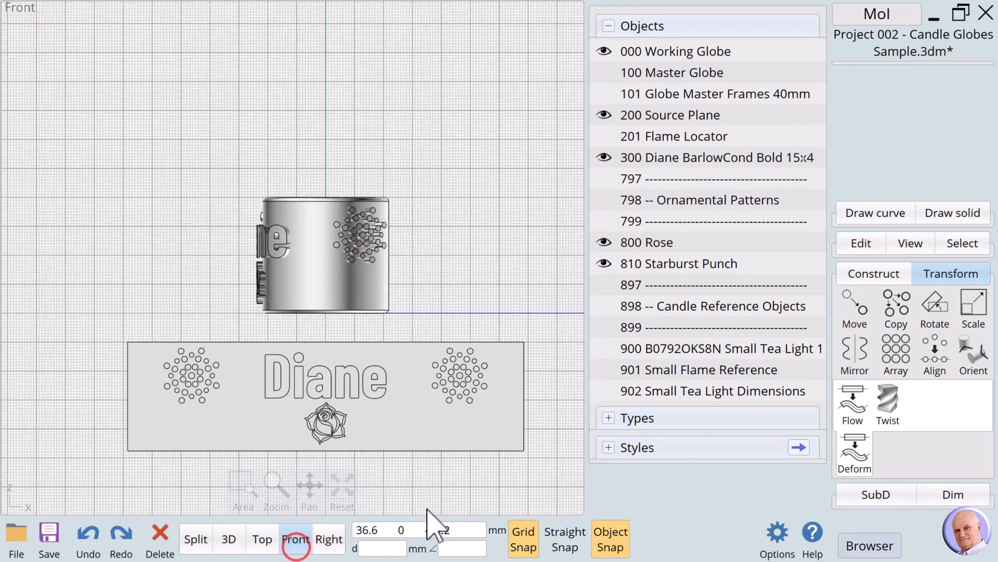
{"action": "left_click", "coordinate": [456, 303]}
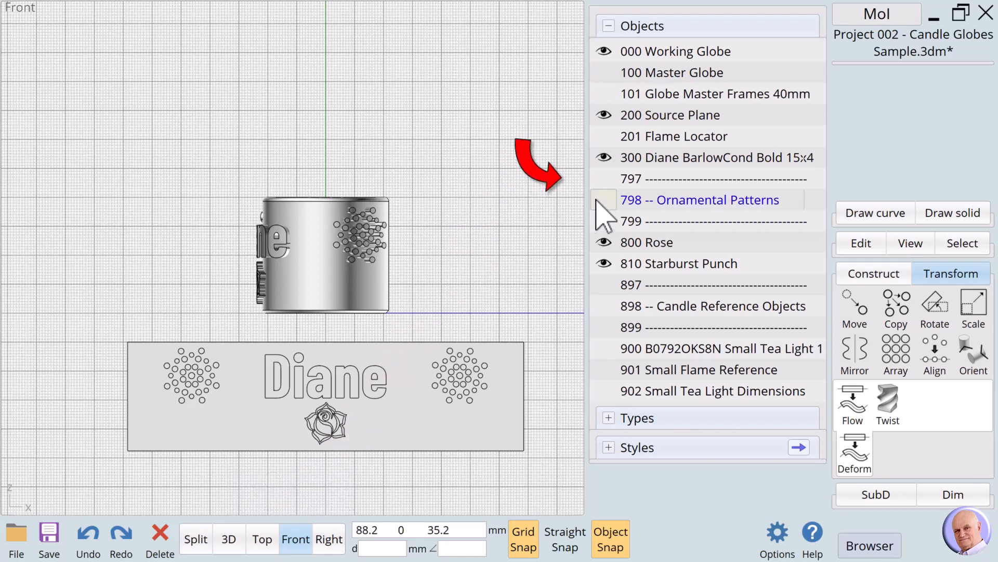
Step: Toggle the visibility of the name text, 800 Rose and 810 Starburst Punch to examine which flowed copies share each object name
{"action": "left_click", "coordinate": [603, 157]}
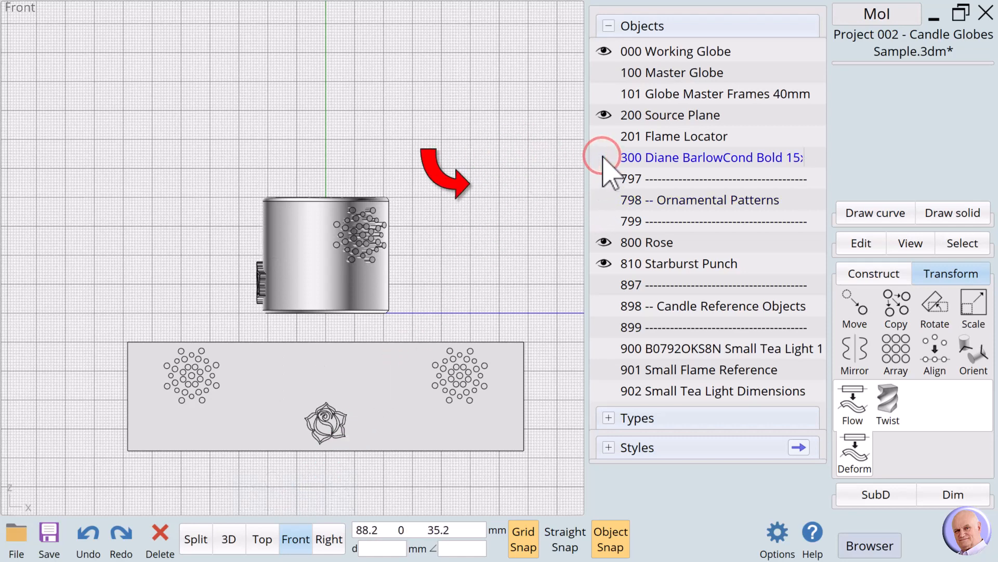
{"action": "left_click", "coordinate": [603, 157]}
{"action": "left_click", "coordinate": [603, 157]}
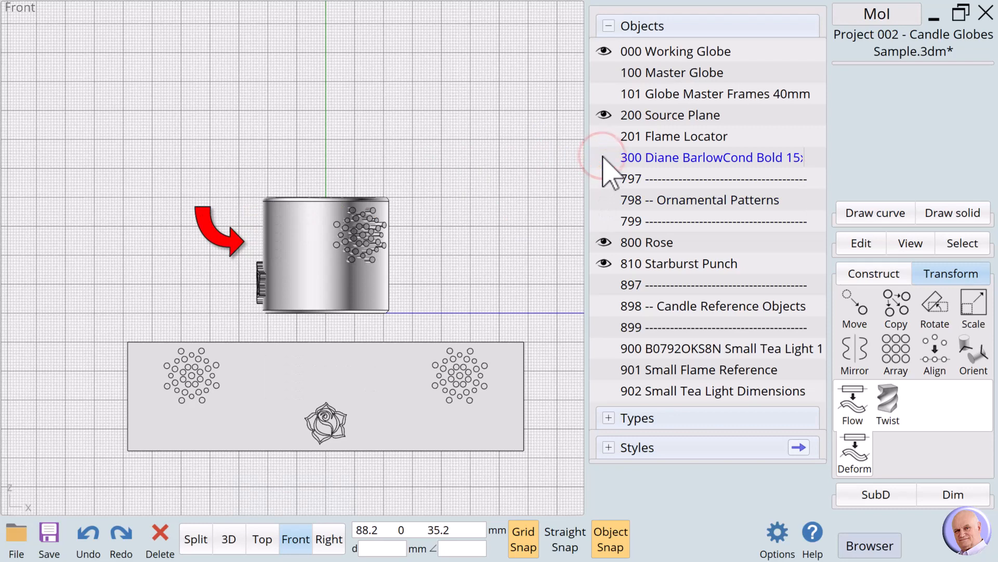
{"action": "left_click", "coordinate": [603, 157]}
{"action": "left_click", "coordinate": [603, 157]}
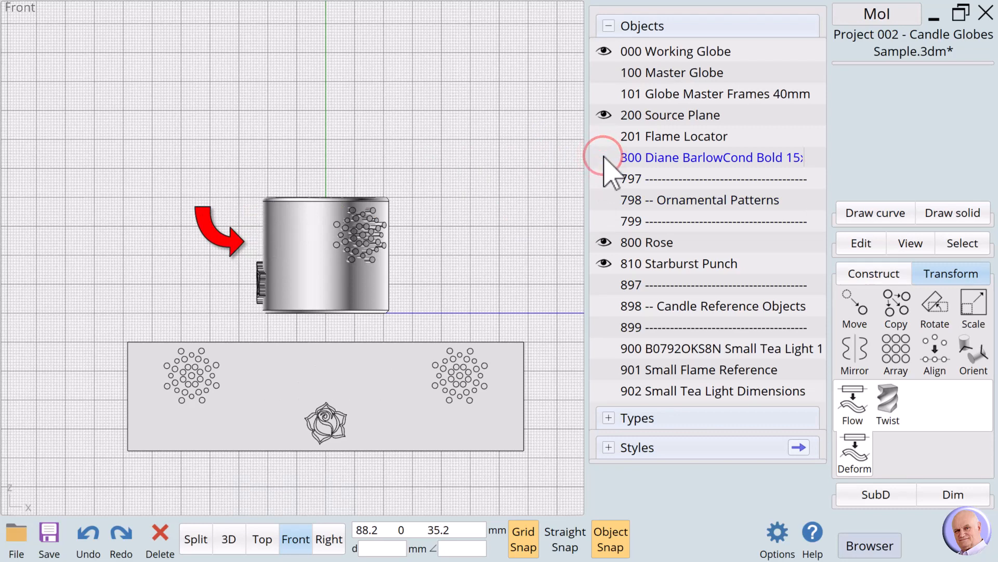
{"action": "left_click", "coordinate": [603, 157]}
{"action": "left_click", "coordinate": [463, 220]}
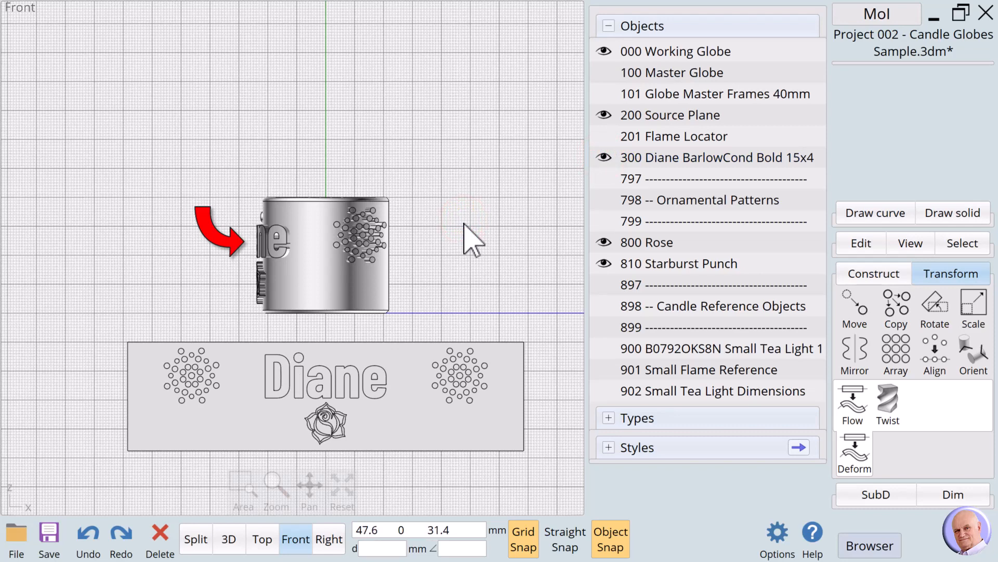
{"action": "left_click", "coordinate": [603, 242]}
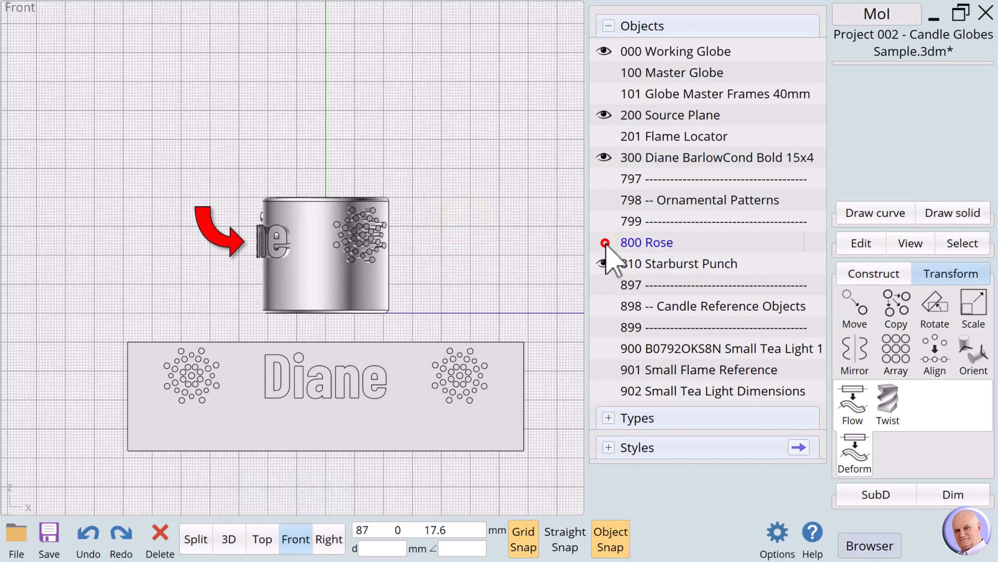
{"action": "left_click", "coordinate": [603, 242]}
{"action": "left_click", "coordinate": [603, 263]}
{"action": "left_click", "coordinate": [603, 263]}
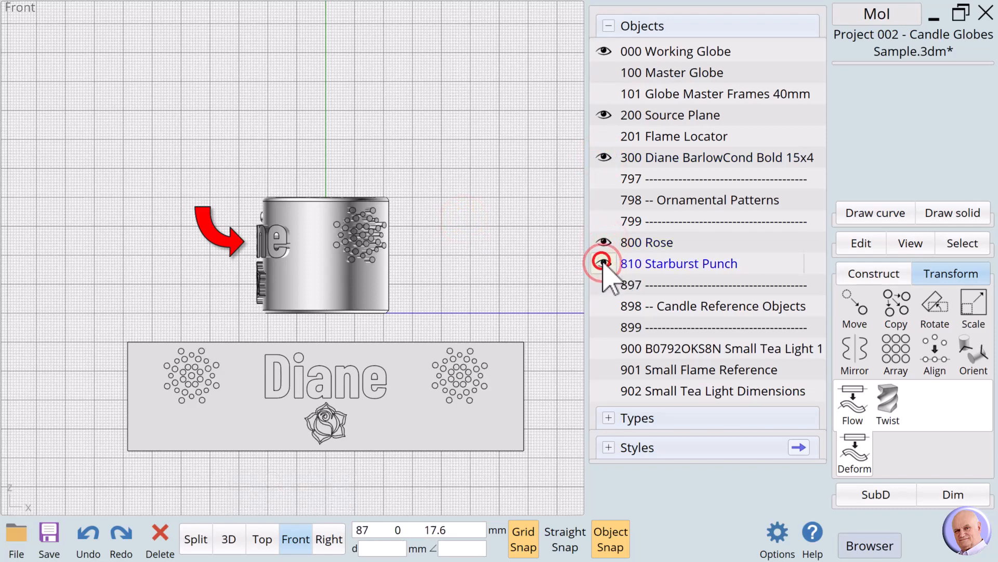
{"action": "left_click", "coordinate": [452, 244]}
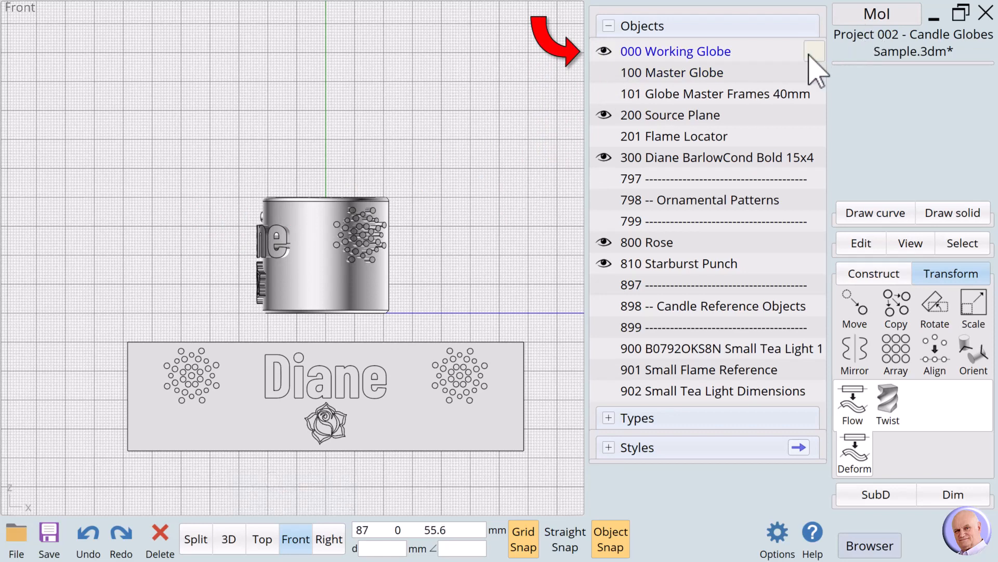
Step: Hide 000 Working Globe, select all the flowed name, rose and starburst solids around the globe, and name them 000
{"action": "left_click", "coordinate": [603, 51]}
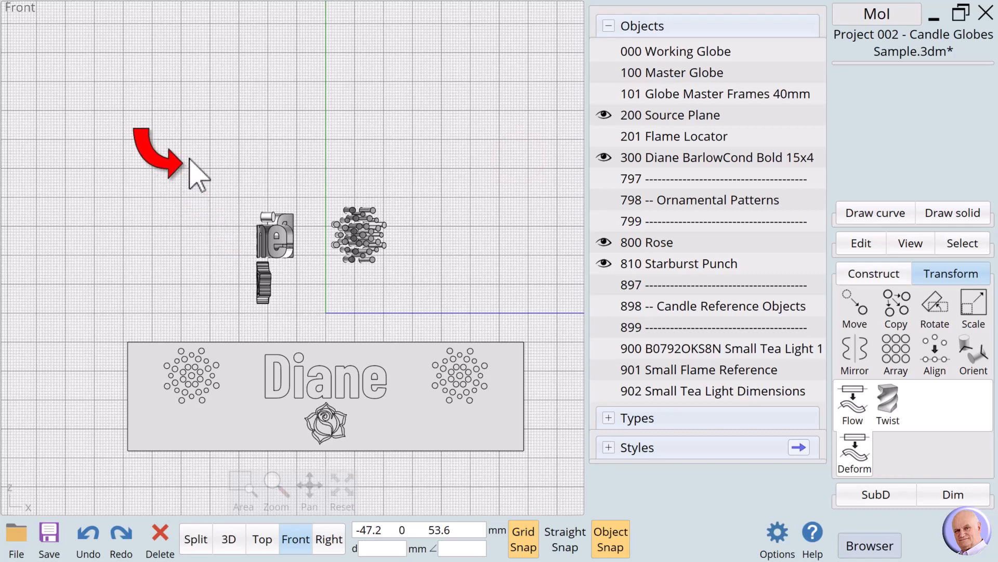
{"action": "left_click_drag", "start_coordinate": [189, 158], "coordinate": [419, 327]}
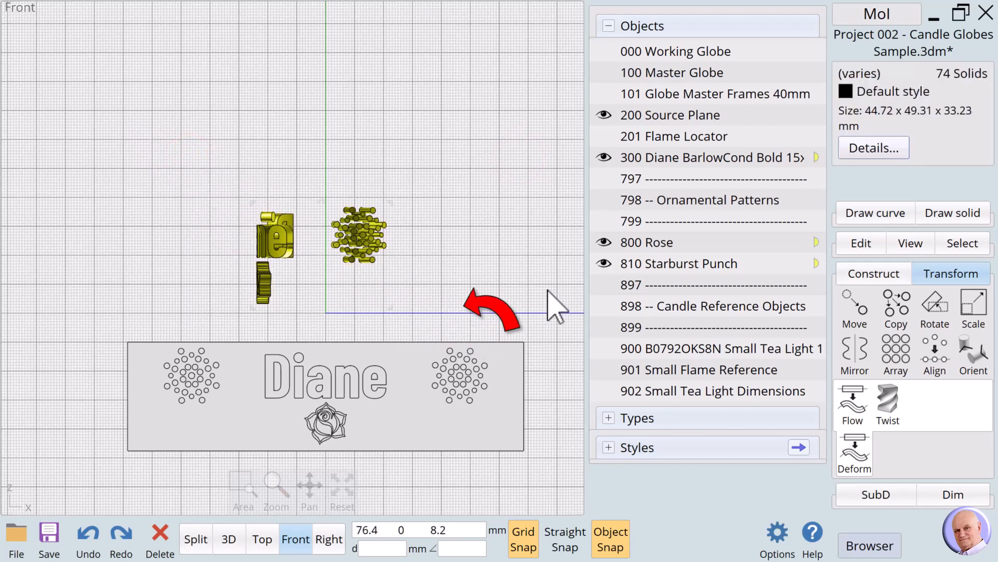
{"action": "left_click", "coordinate": [872, 75]}
{"action": "type", "text": "0"}
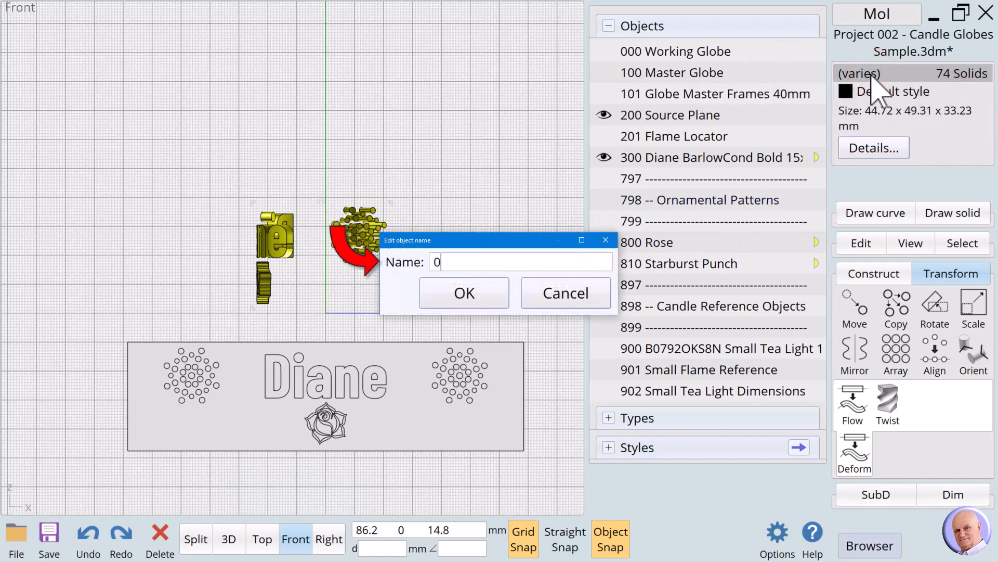
{"action": "type", "text": "00"}
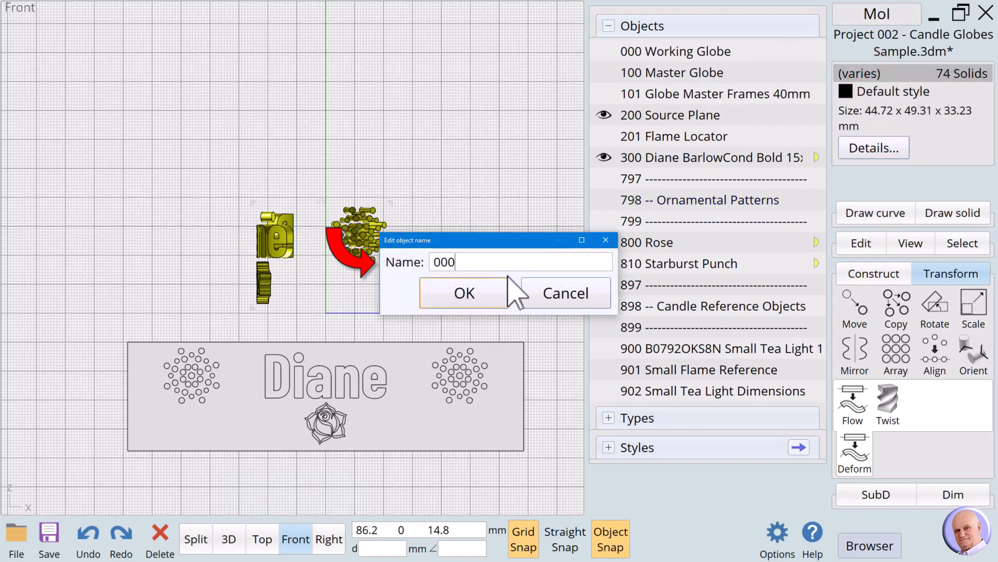
{"action": "left_click", "coordinate": [495, 292]}
{"action": "left_click", "coordinate": [487, 203]}
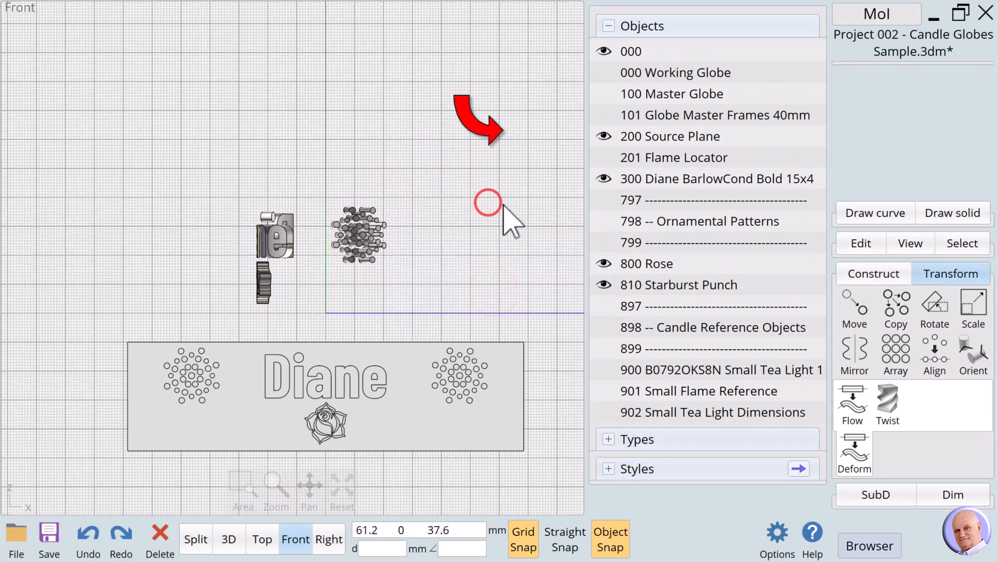
Step: Show 000 Working Globe again and hide the original name text, 800 Rose, 810 Starburst Punch and 200 Source Plane
{"action": "left_click", "coordinate": [603, 73]}
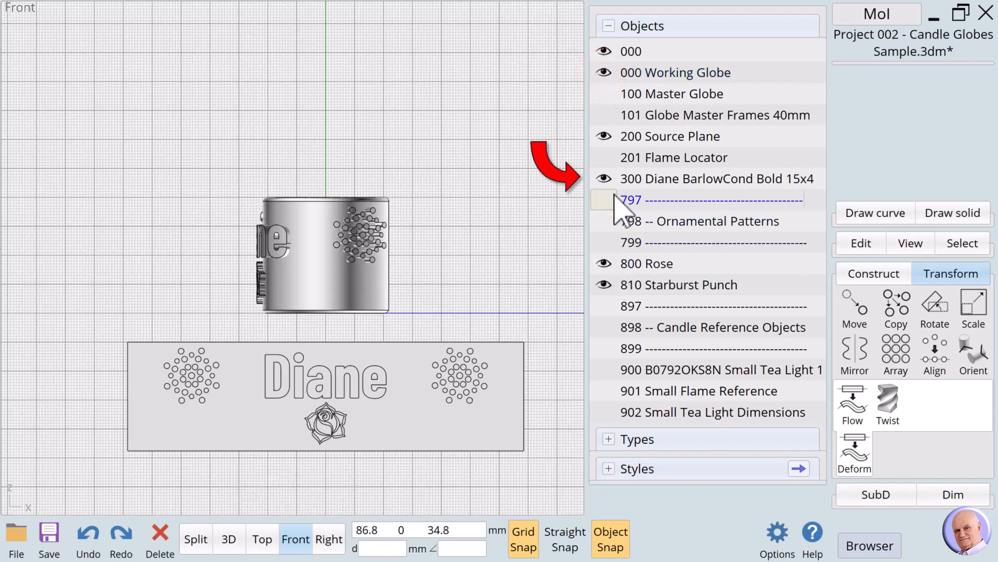
{"action": "left_click", "coordinate": [605, 177]}
{"action": "left_click", "coordinate": [606, 263]}
{"action": "left_click", "coordinate": [607, 286]}
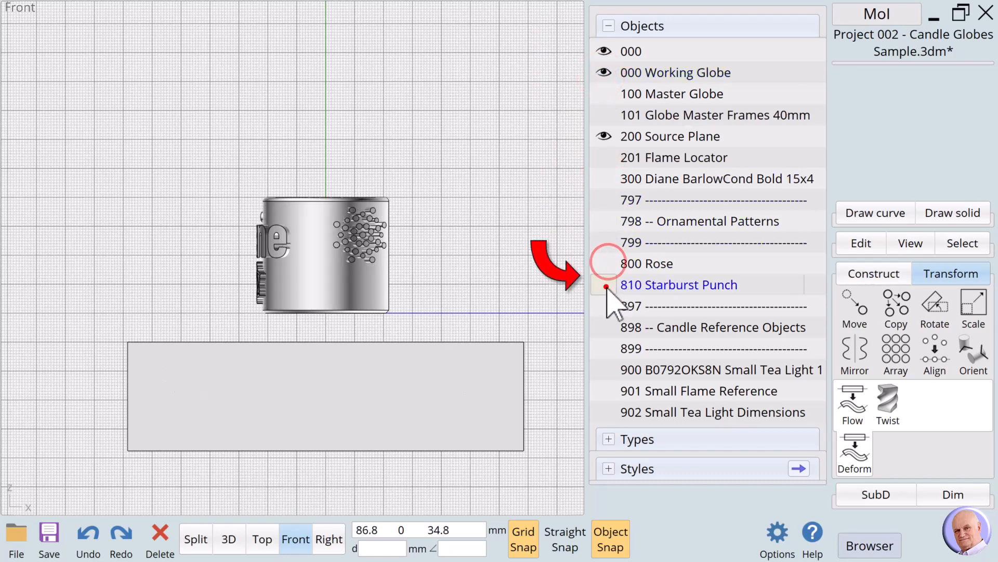
{"action": "left_click", "coordinate": [604, 136]}
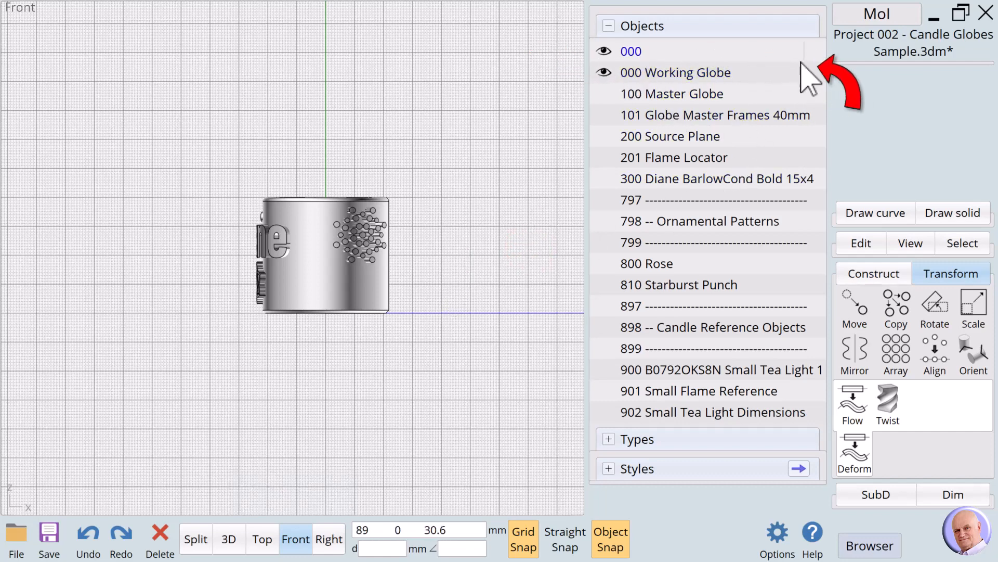
Step: Subtract the 000 solids from 000 Working Globe with a Boolean difference, leaving Keep objects off
{"action": "left_click", "coordinate": [815, 76]}
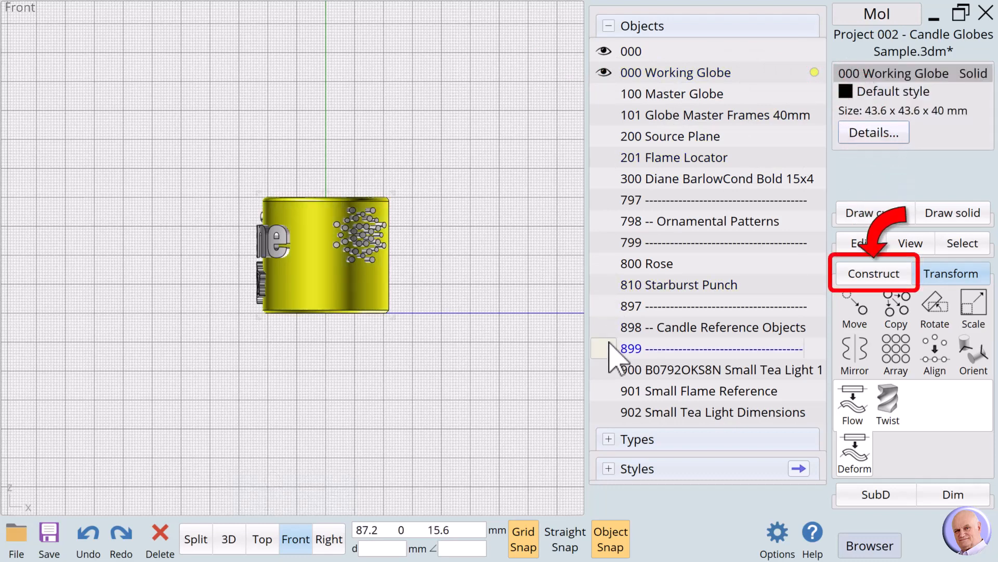
{"action": "left_click", "coordinate": [857, 274]}
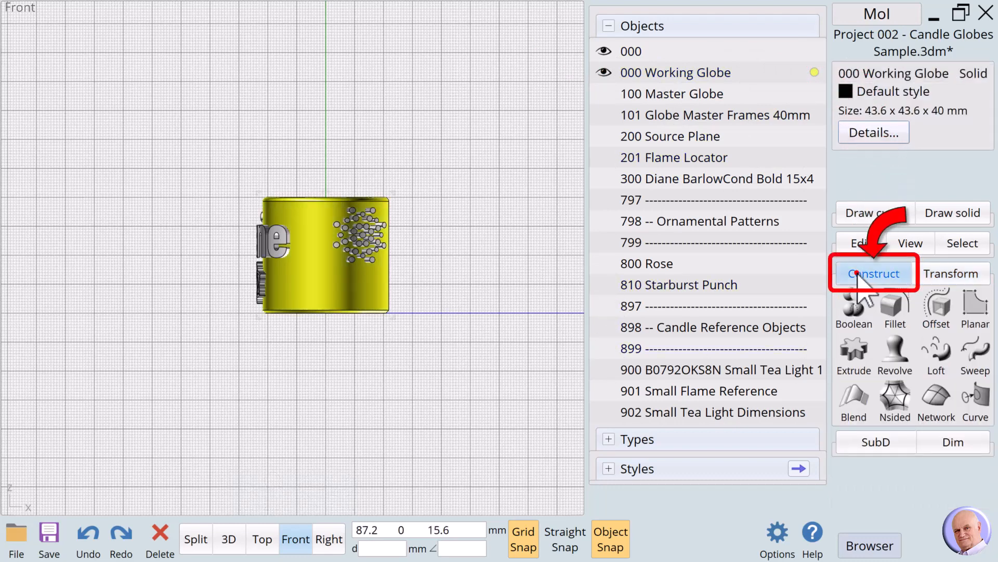
{"action": "left_click", "coordinate": [854, 309]}
{"action": "left_click", "coordinate": [856, 311]}
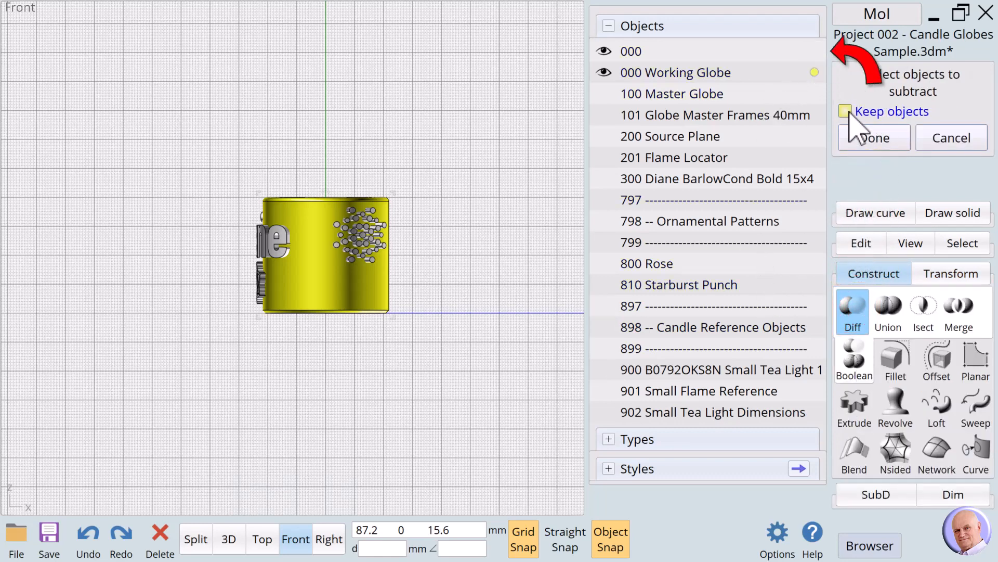
{"action": "left_click", "coordinate": [814, 51]}
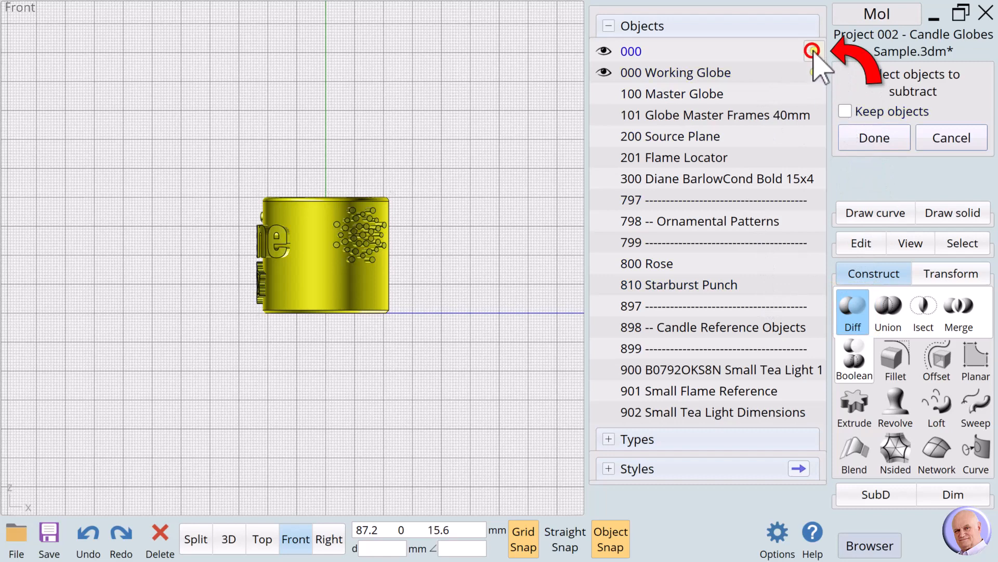
{"action": "left_click", "coordinate": [875, 143]}
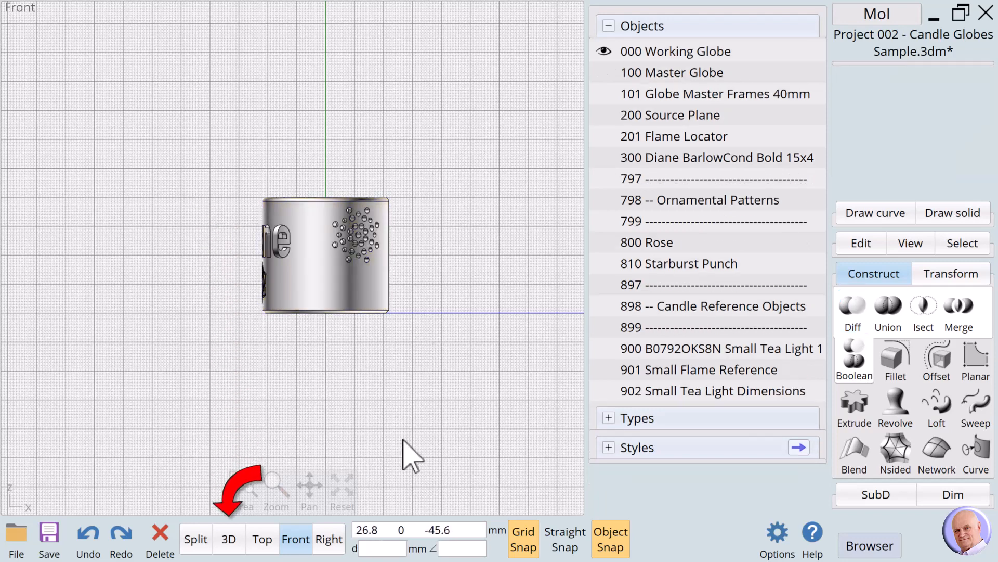
Step: Examine the cut name, rose and starburst holes around the globe in 3D with the 900 Small Tea Light shown
{"action": "left_click", "coordinate": [227, 544]}
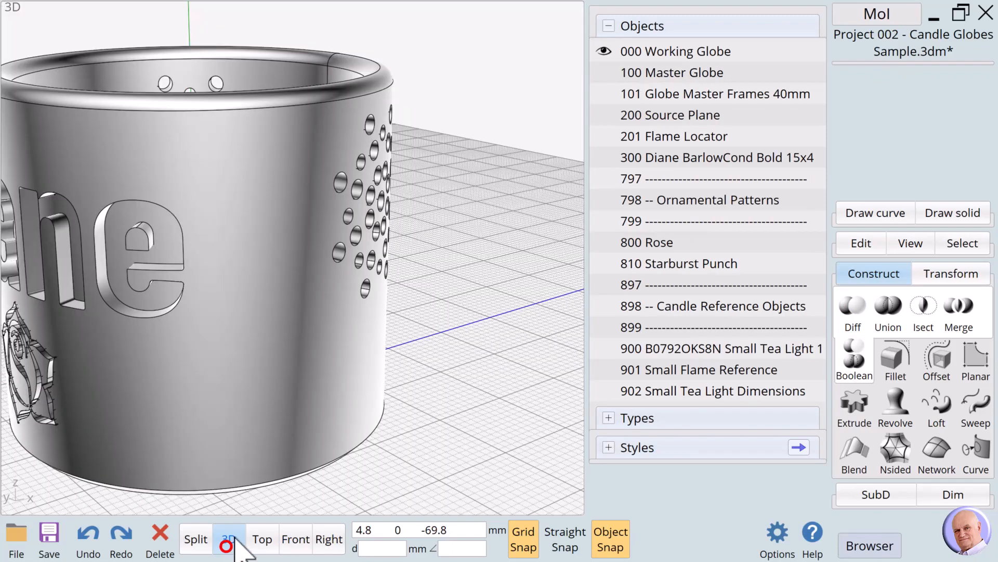
{"action": "mouse_move", "coordinate": [229, 539]}
{"action": "mouse_move", "coordinate": [326, 486]}
{"action": "left_mouse_down"}
{"action": "mouse_move", "coordinate": [337, 497]}
{"action": "mouse_move", "coordinate": [293, 493]}
{"action": "mouse_move", "coordinate": [339, 493]}
{"action": "mouse_move", "coordinate": [322, 494]}
{"action": "left_mouse_up"}
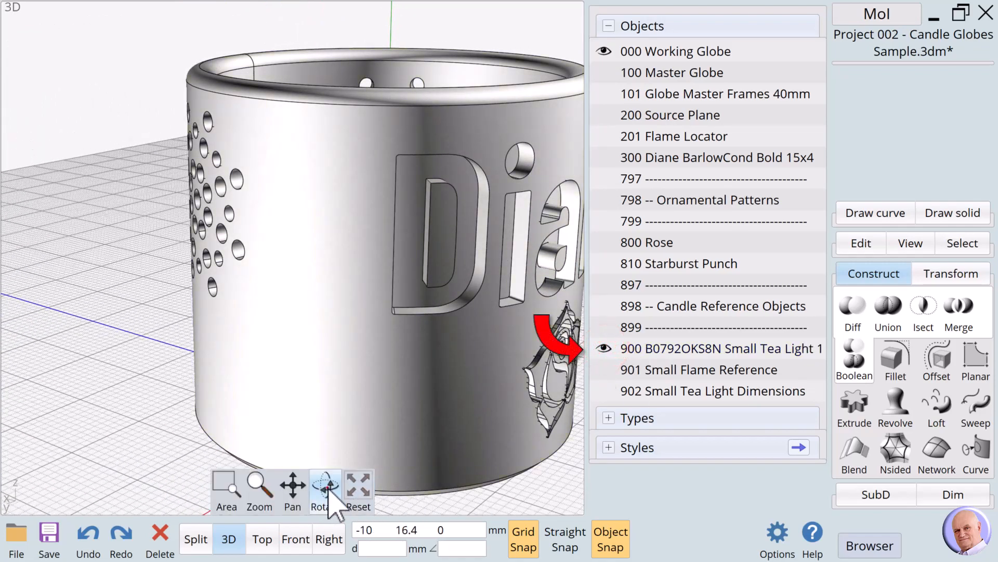
{"action": "left_click_drag", "start_coordinate": [330, 503], "coordinate": [338, 459]}
{"action": "mouse_move", "coordinate": [335, 479]}
{"action": "left_mouse_down"}
{"action": "mouse_move", "coordinate": [339, 501]}
{"action": "mouse_move", "coordinate": [347, 500]}
{"action": "mouse_move", "coordinate": [311, 494]}
{"action": "mouse_move", "coordinate": [328, 491]}
{"action": "left_mouse_up"}
Step: Assign the Pink style to 000 Working Globe and clear the selection
{"action": "left_click", "coordinate": [475, 350]}
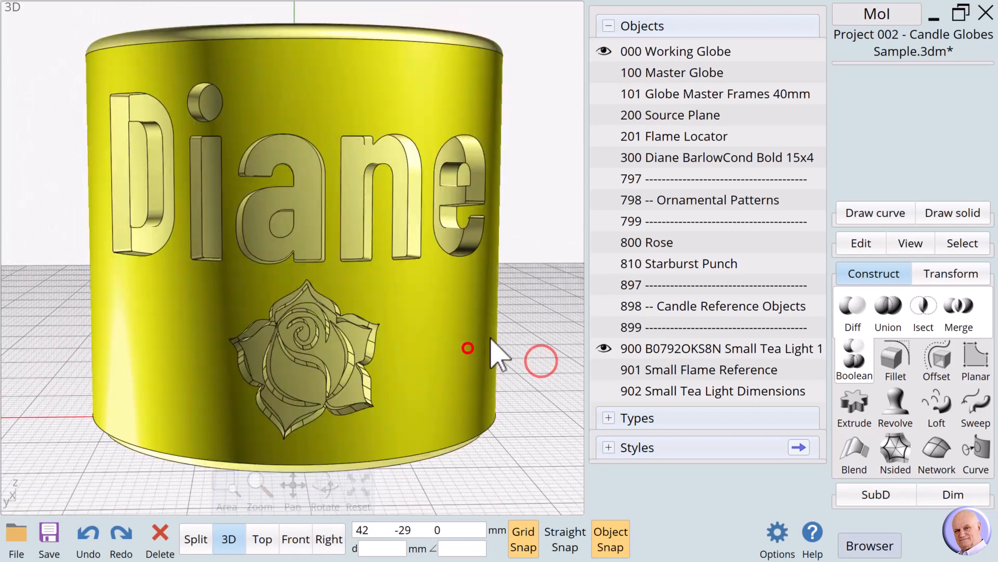
{"action": "left_click", "coordinate": [892, 93]}
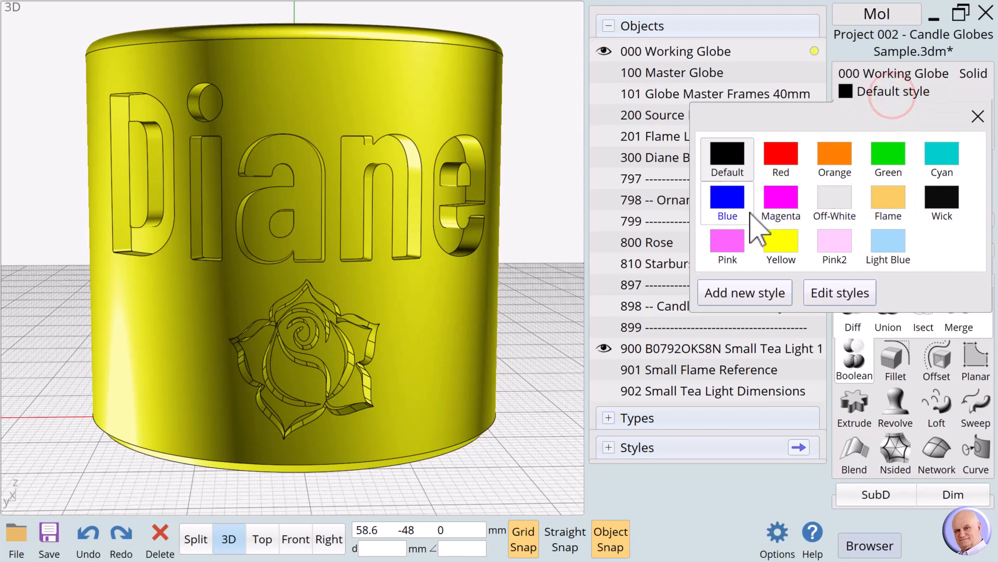
{"action": "left_click", "coordinate": [728, 243]}
{"action": "left_click", "coordinate": [546, 232]}
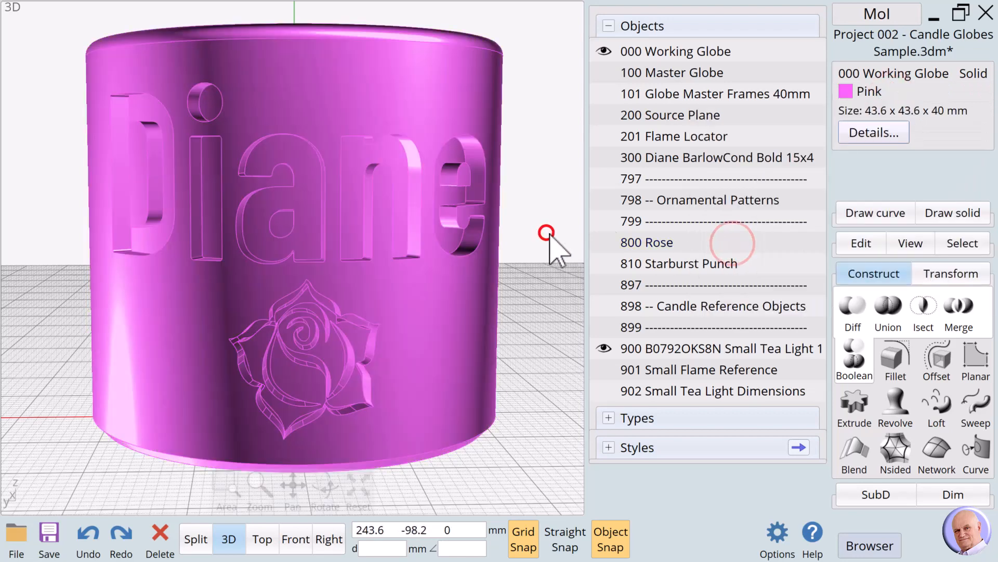
Step: Highlight the recessed faces inside each letter of the name, examine them from another angle, and clear the selection
{"action": "left_click", "coordinate": [143, 107]}
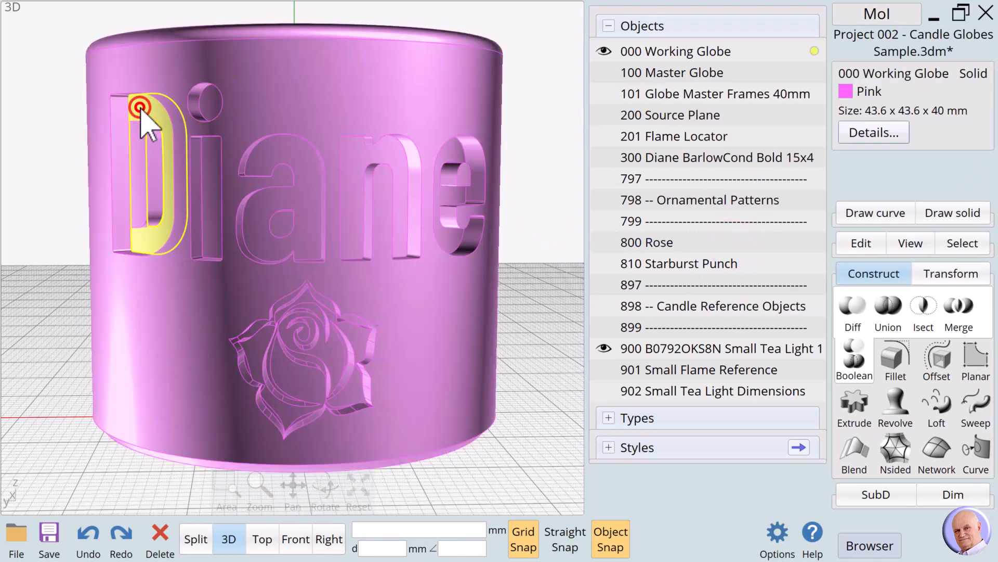
{"action": "left_click", "coordinate": [144, 108]}
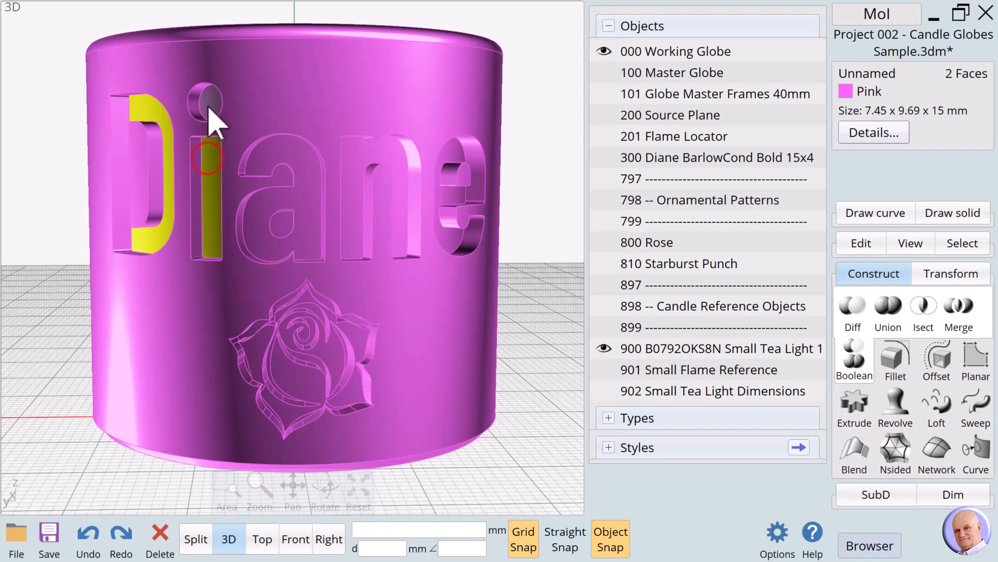
{"action": "left_click", "coordinate": [208, 105]}
{"action": "left_click", "coordinate": [263, 206]}
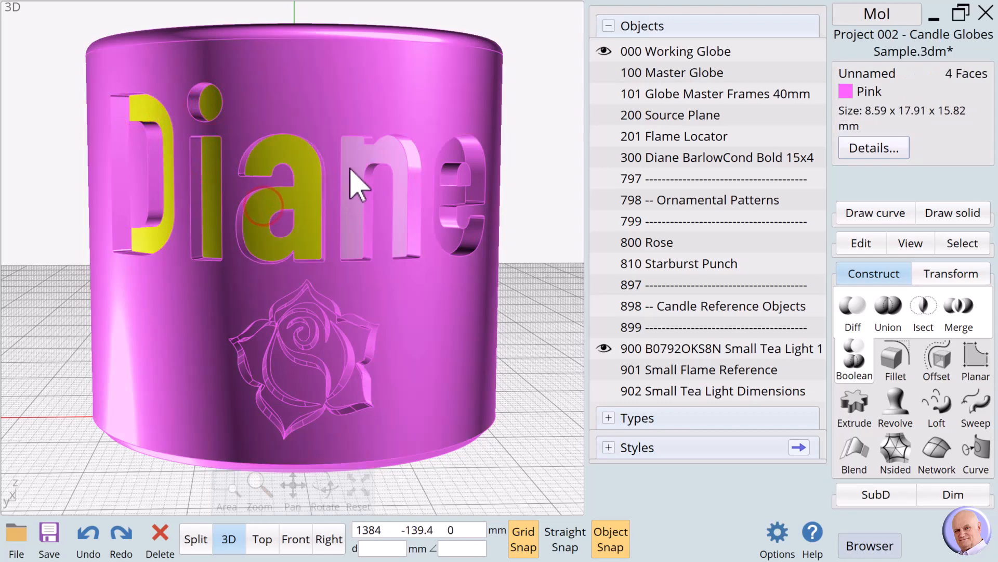
{"action": "left_click", "coordinate": [351, 171]}
{"action": "left_click", "coordinate": [444, 196]}
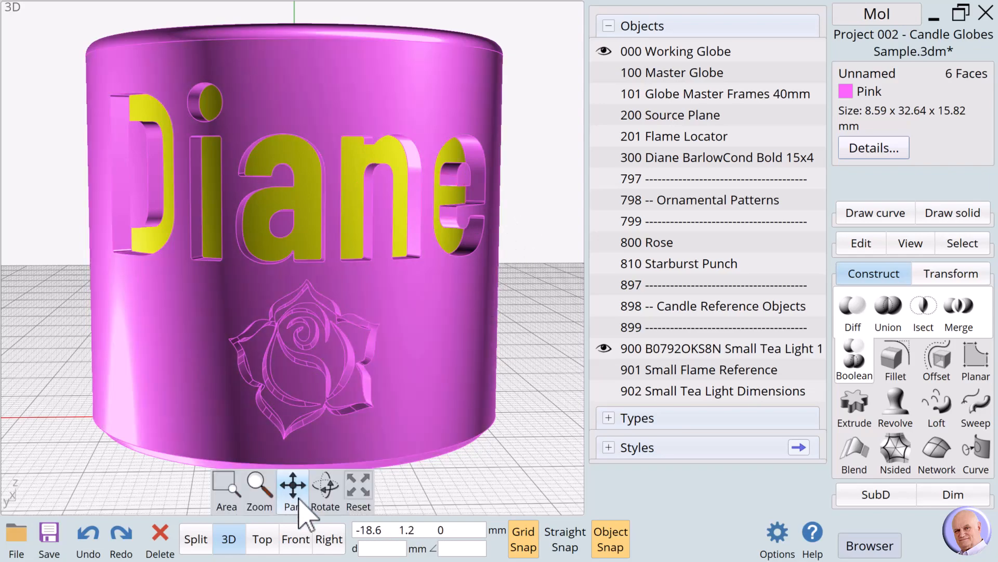
{"action": "left_click_drag", "start_coordinate": [329, 506], "coordinate": [359, 492]}
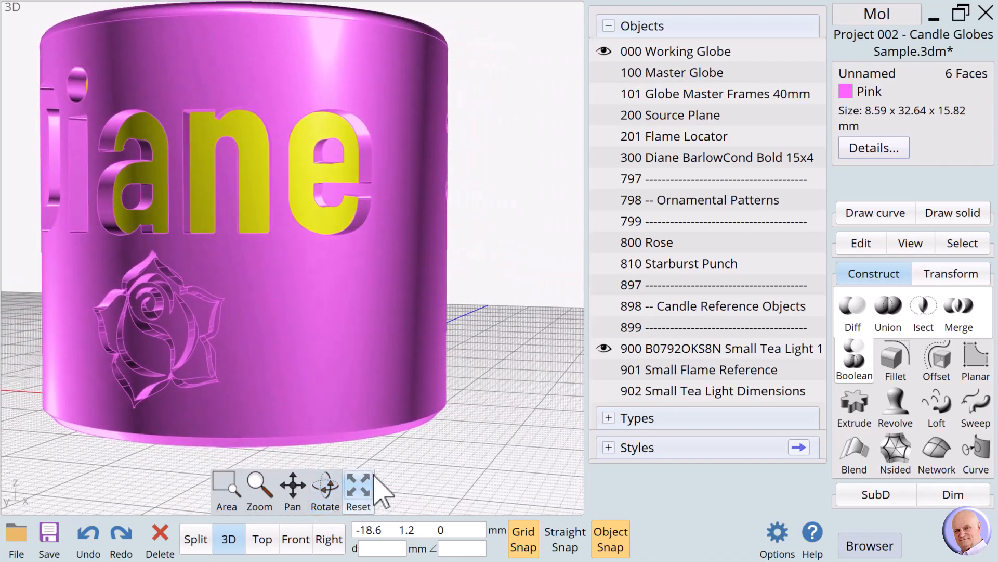
{"action": "left_click", "coordinate": [491, 349]}
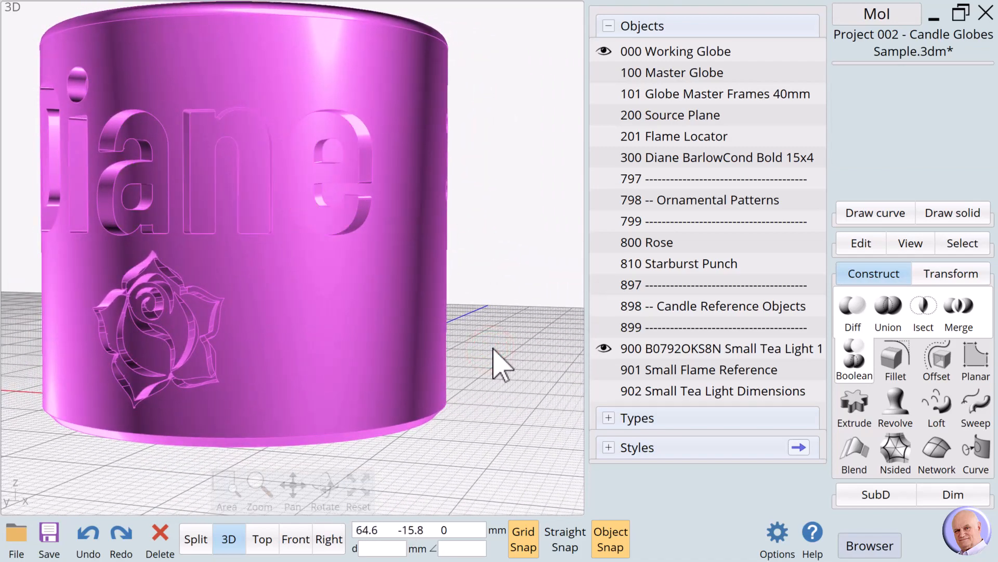